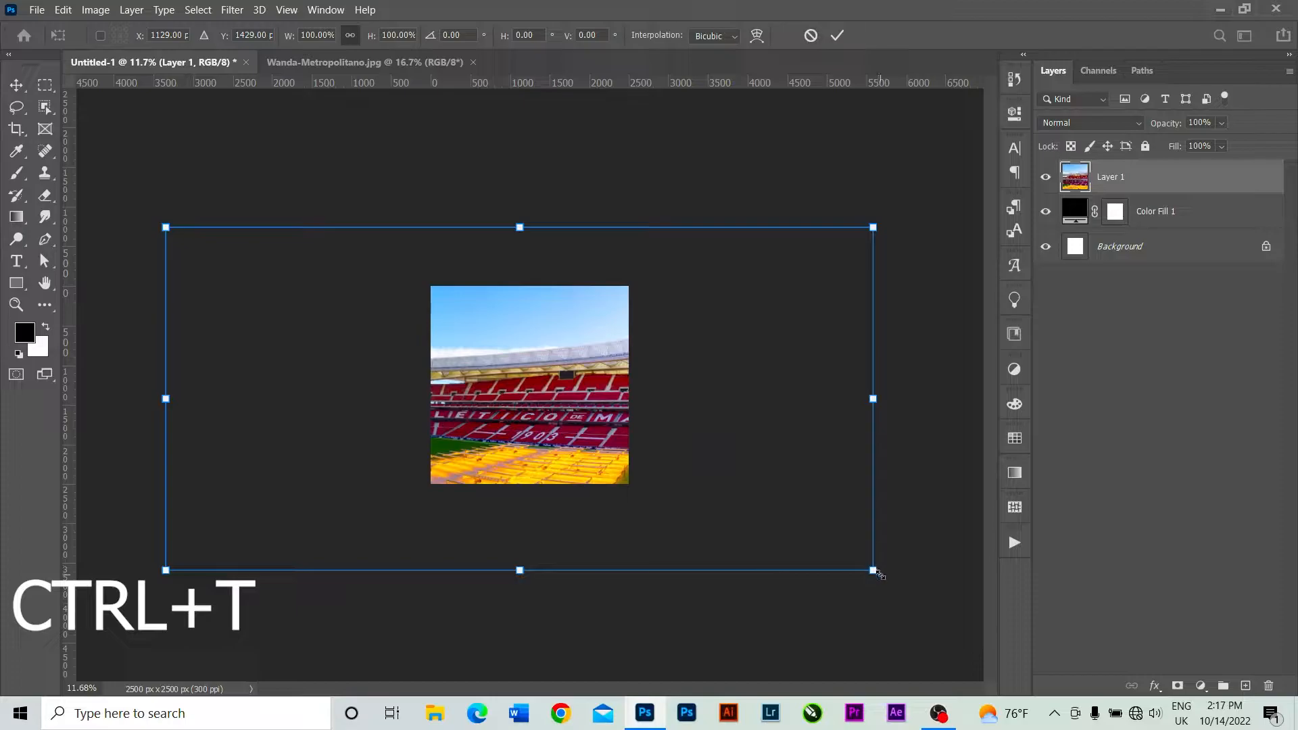
Scale the stadium photo layer down to about 66.19% width and 62.87% height and position it to cover the whole canvas.
drag(877, 572, 819, 537)
drag(564, 427, 514, 357)
drag(769, 468, 752, 450)
drag(587, 383, 598, 424)
drag(273, 253, 298, 287)
drag(531, 286, 531, 286)
drag(529, 492, 530, 505)
drag(549, 429, 548, 422)
drag(533, 287, 532, 294)
drag(533, 500, 533, 508)
drag(564, 402, 560, 391)
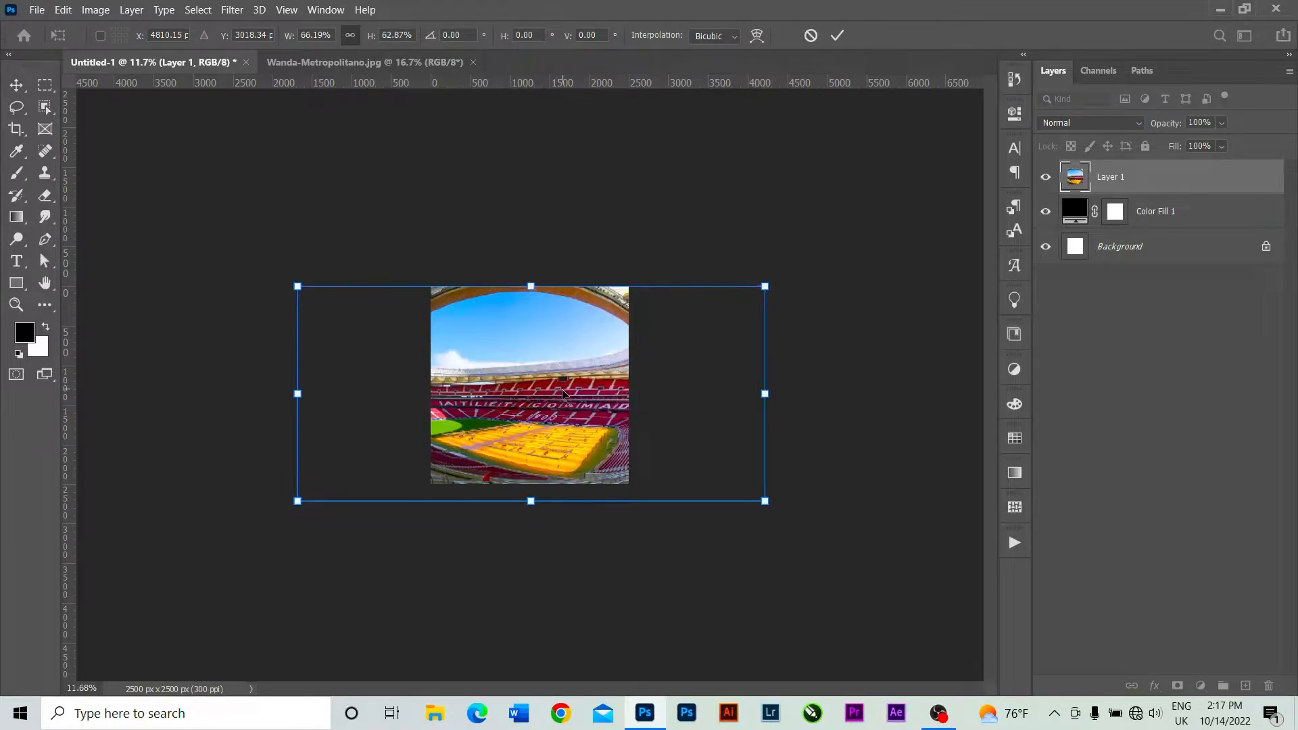
click(837, 35)
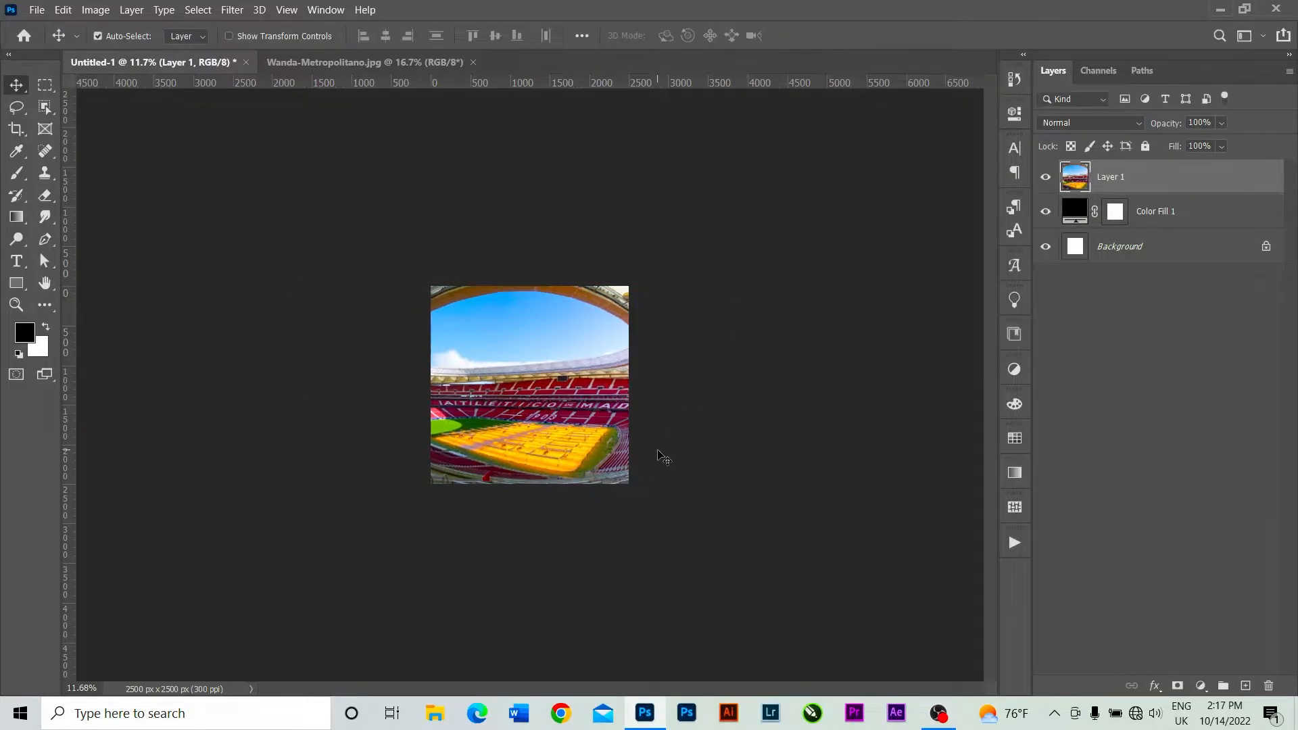
Add a layer mask to the stadium photo layer.
scroll(669, 453, up, 3)
scroll(674, 452, up, 3)
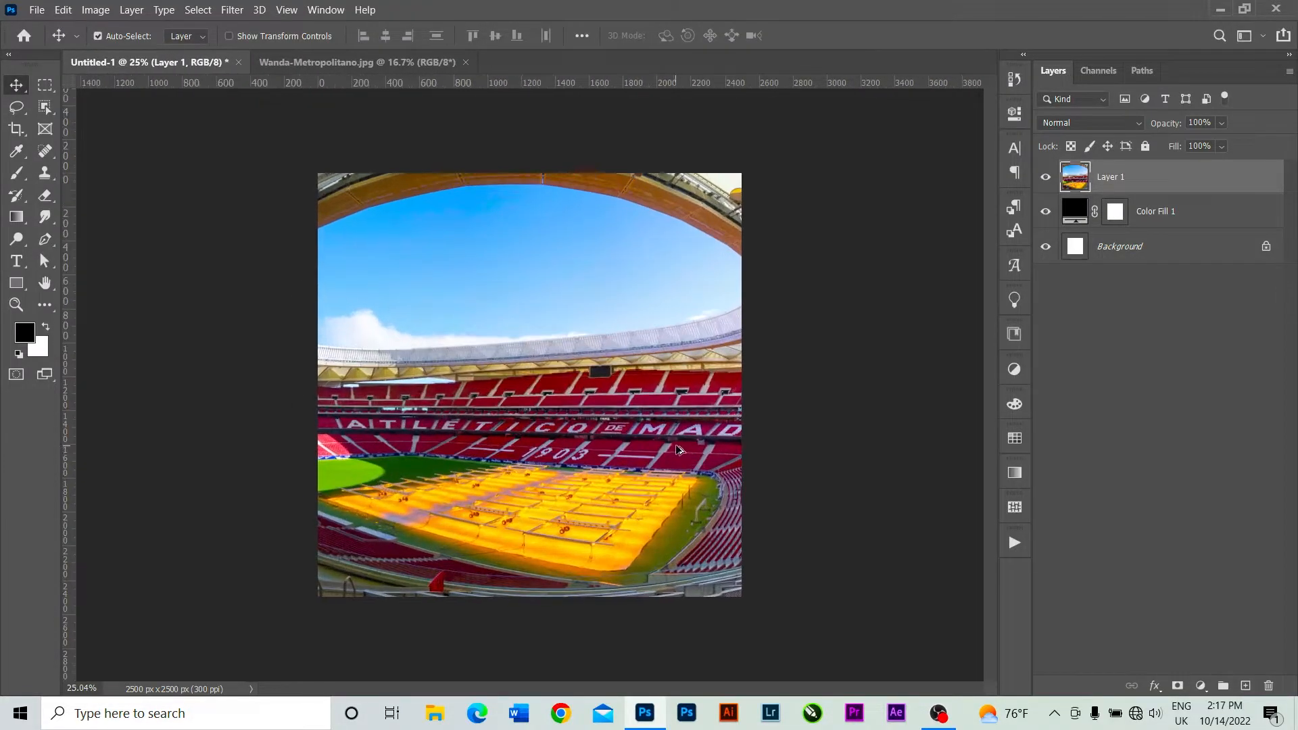
scroll(686, 450, up, 1)
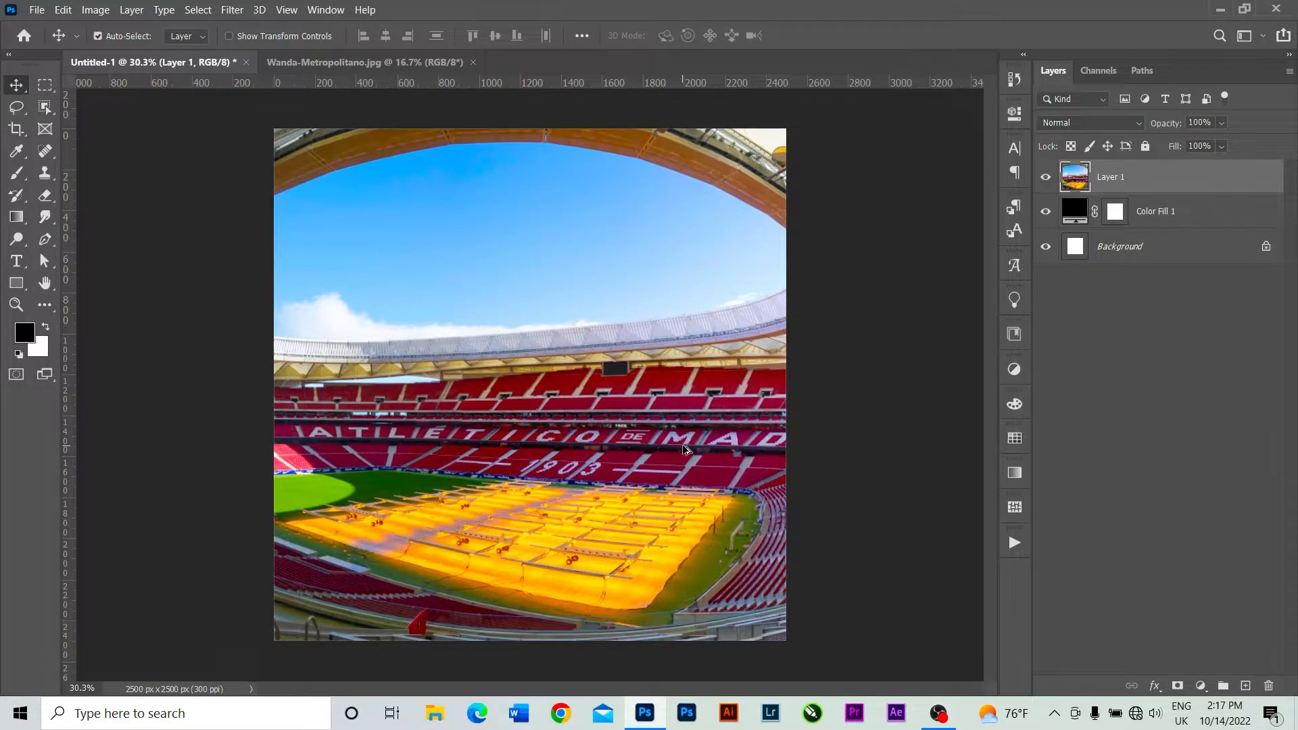
scroll(686, 450, down, 1)
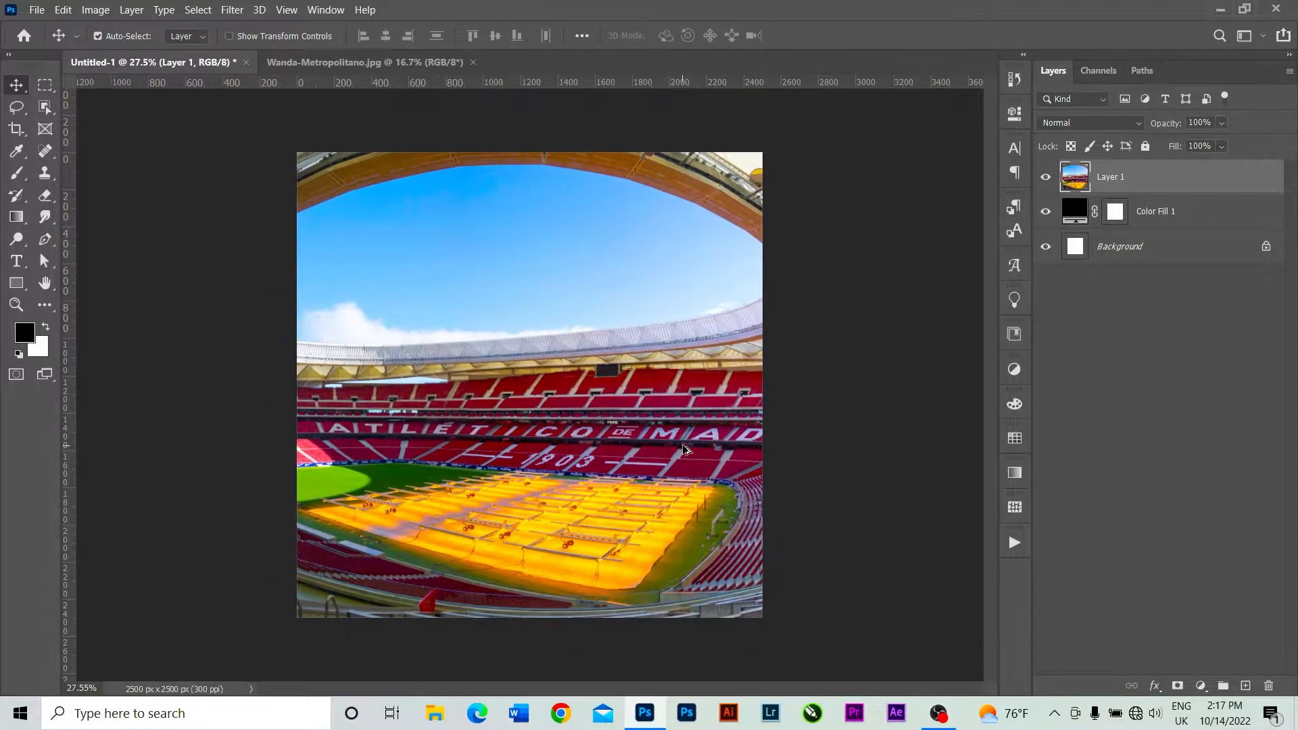
click(1177, 687)
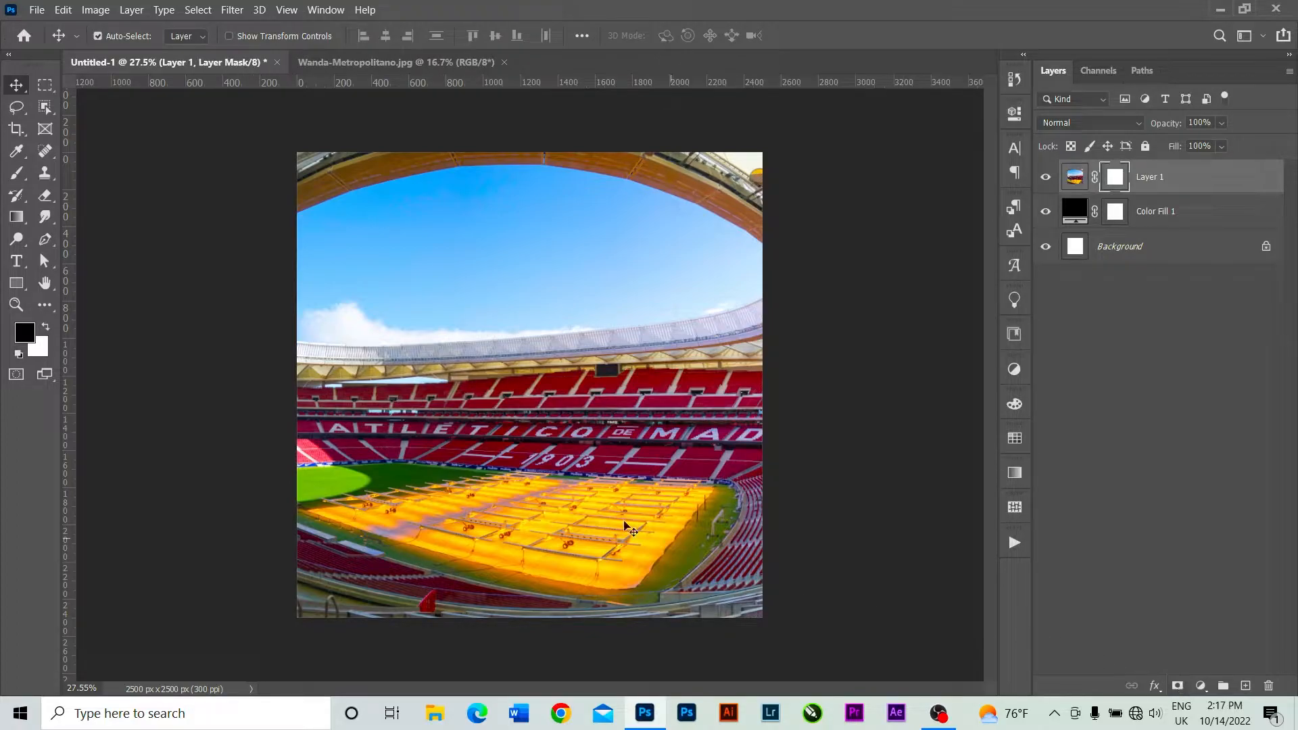
Paint black on the stadium layer's mask with a soft 1100 px brush to fade out the lower part of the photo.
click(15, 176)
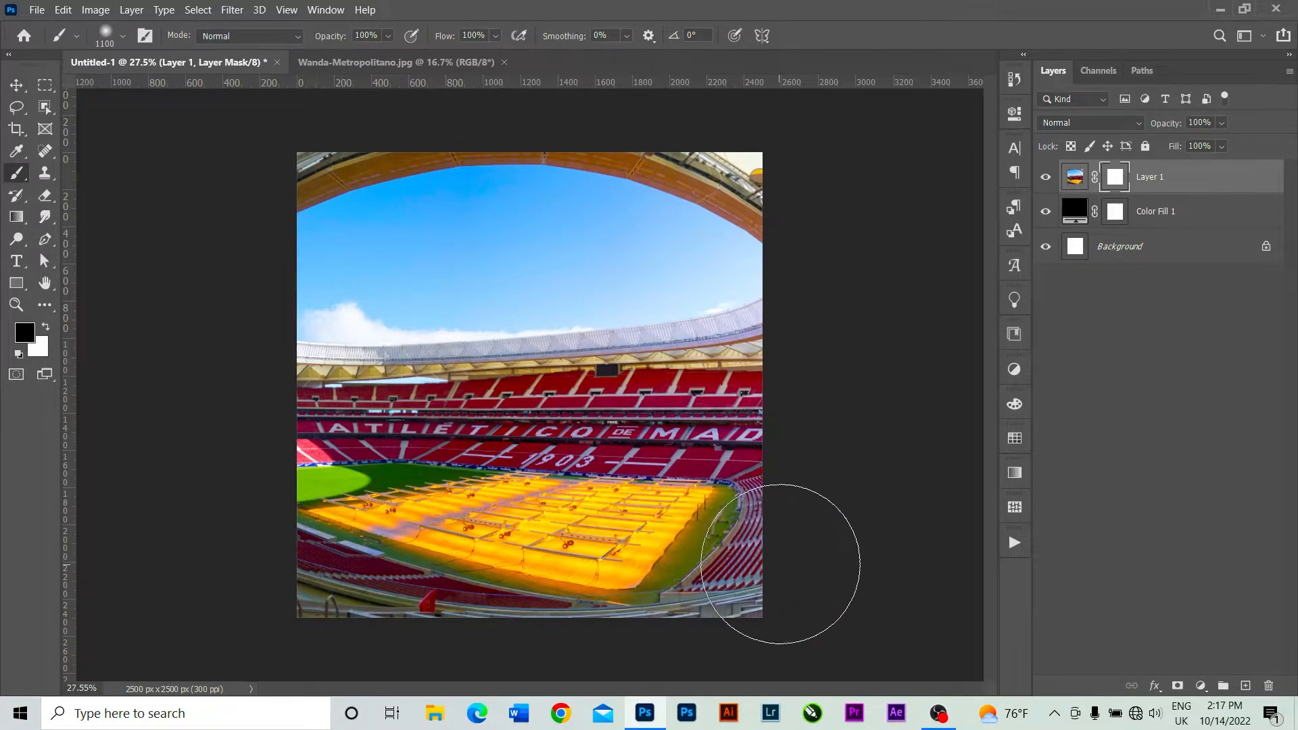
click(781, 575)
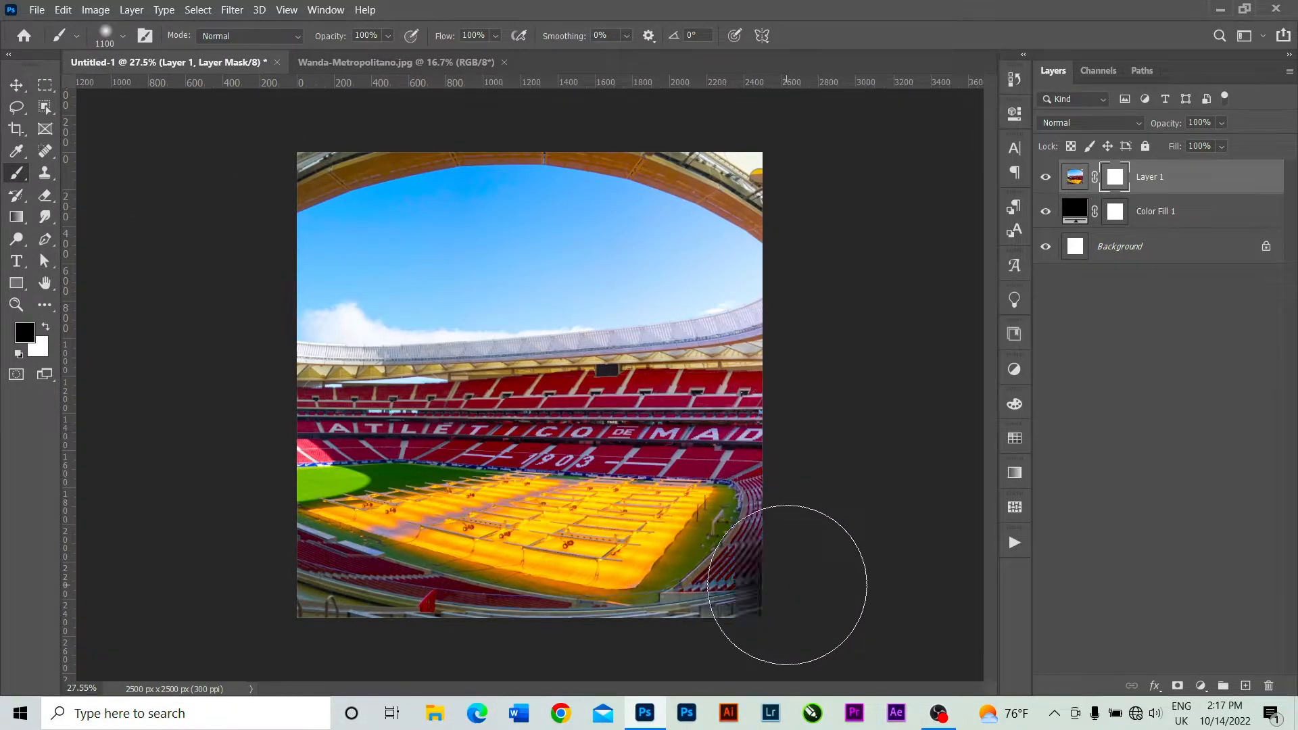
click(713, 582)
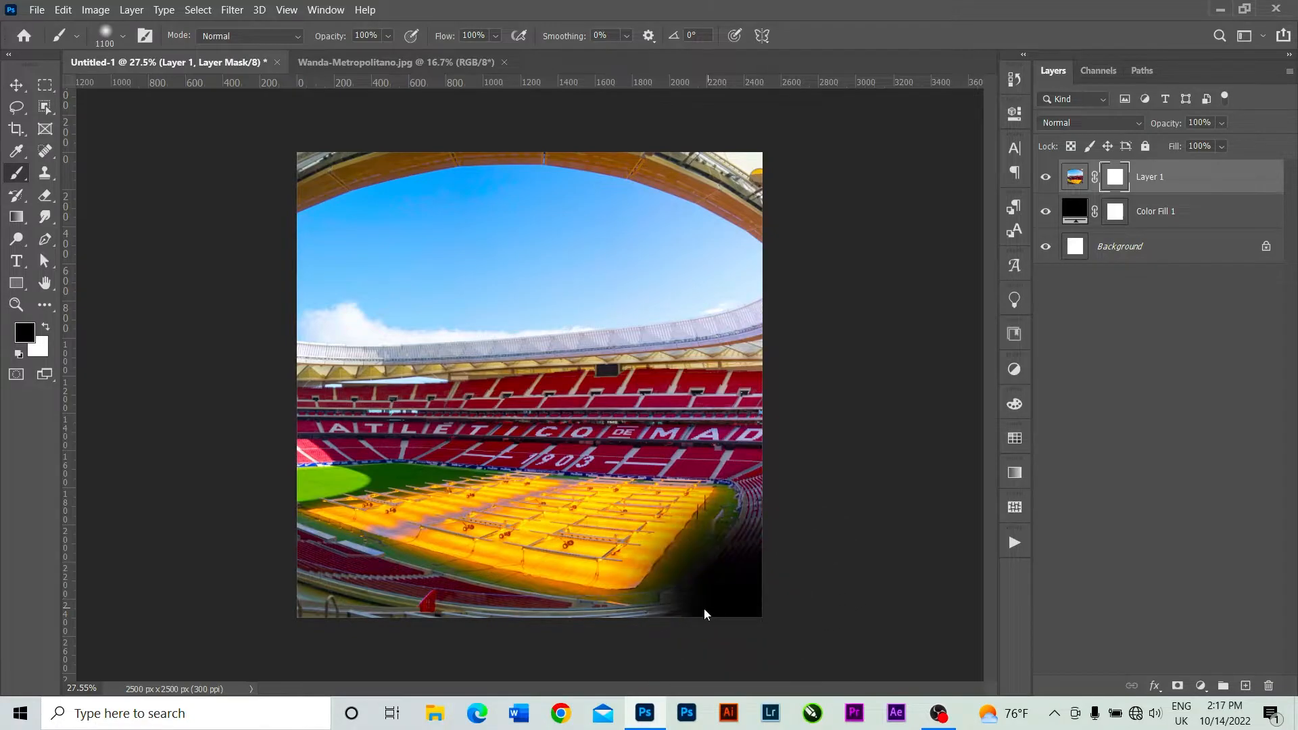
click(652, 591)
click(652, 591)
click(493, 601)
click(527, 595)
mouse_move(576, 589)
mouse_down()
mouse_move(704, 522)
mouse_move(748, 536)
mouse_up()
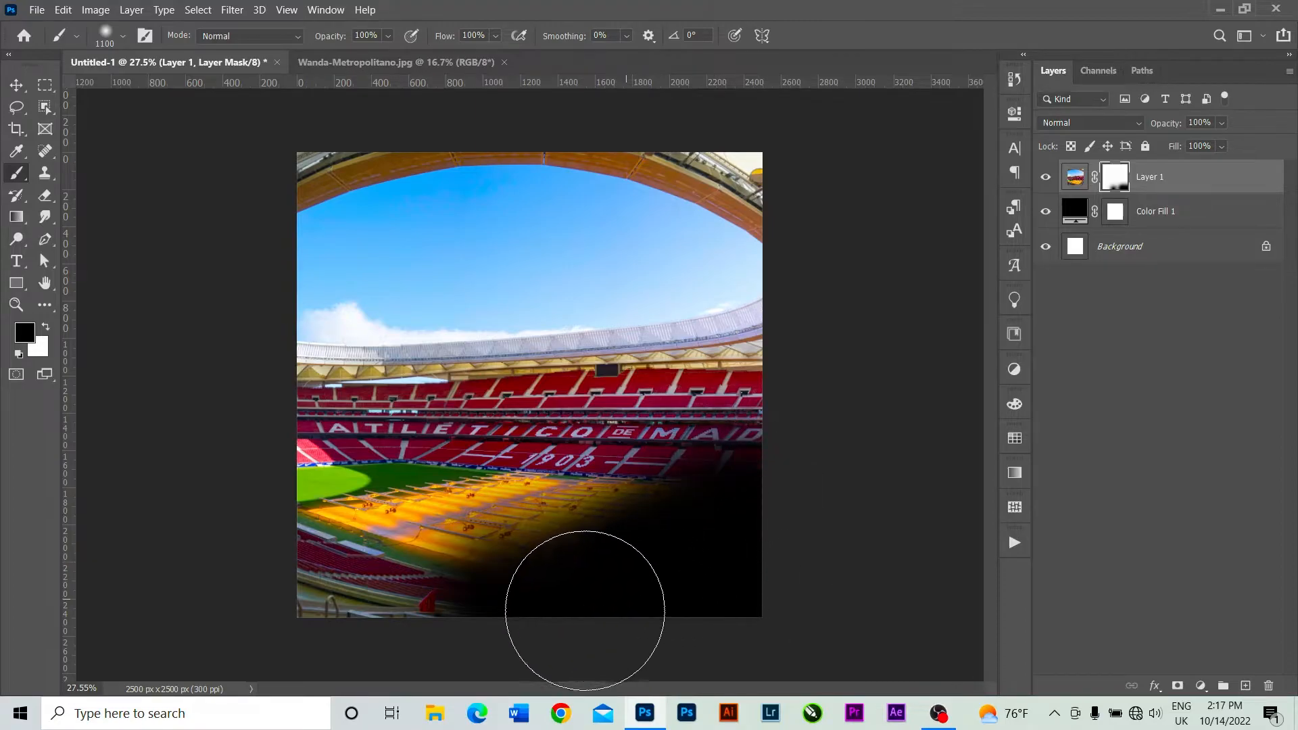
mouse_move(504, 628)
mouse_down()
mouse_move(452, 638)
mouse_move(587, 618)
mouse_move(710, 580)
mouse_up()
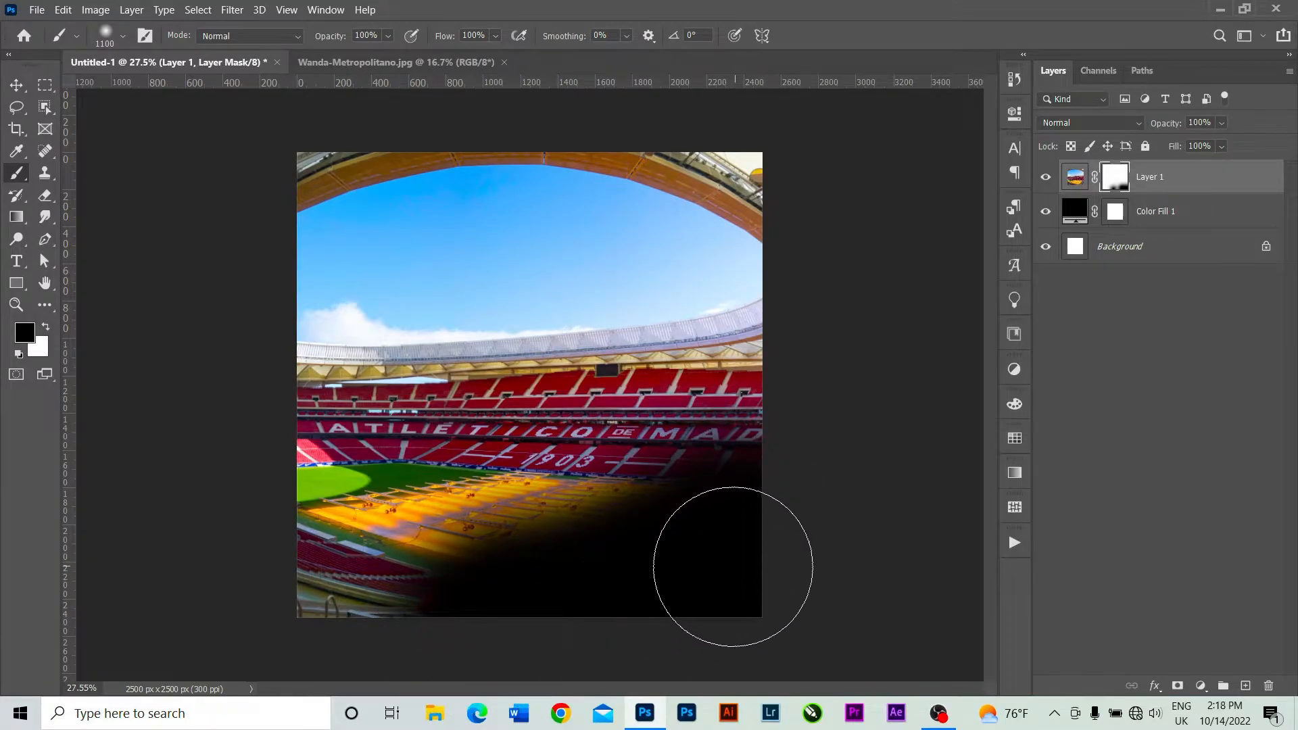
mouse_move(617, 595)
mouse_down()
mouse_move(458, 623)
mouse_move(307, 622)
mouse_move(423, 631)
mouse_move(655, 598)
mouse_up()
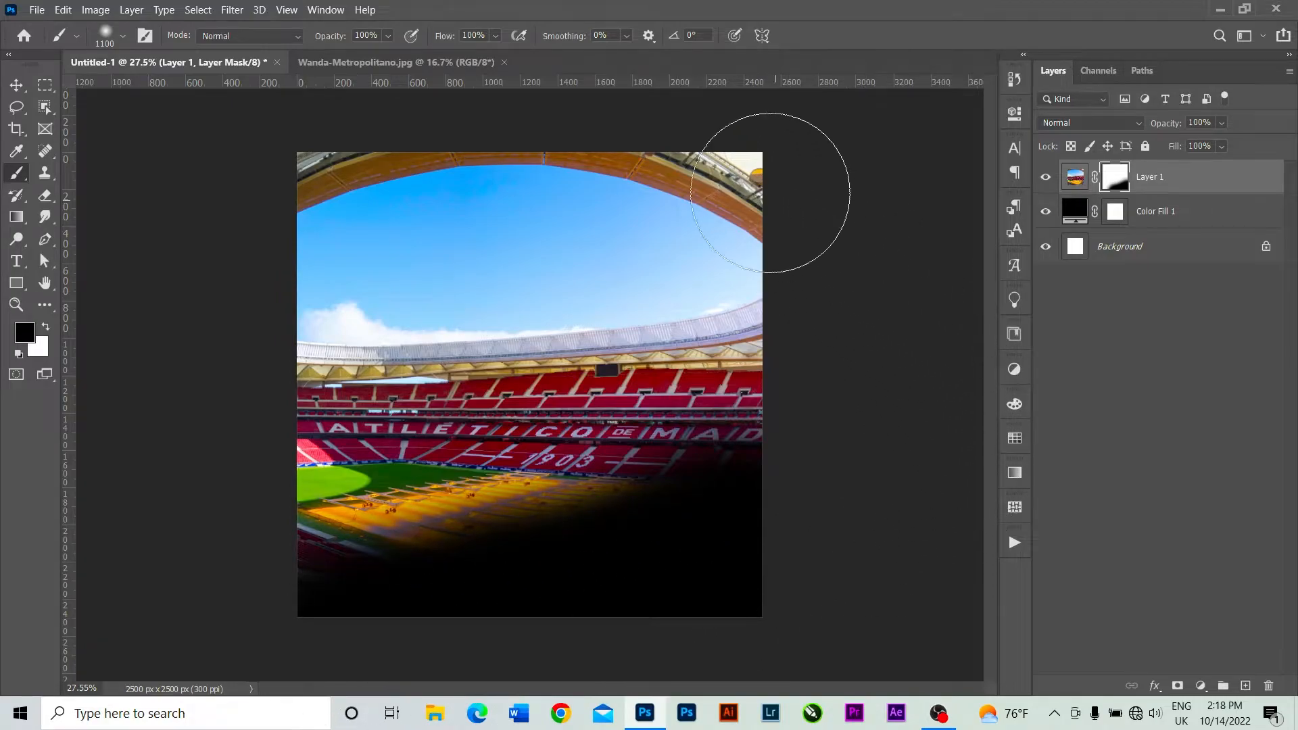
click(17, 85)
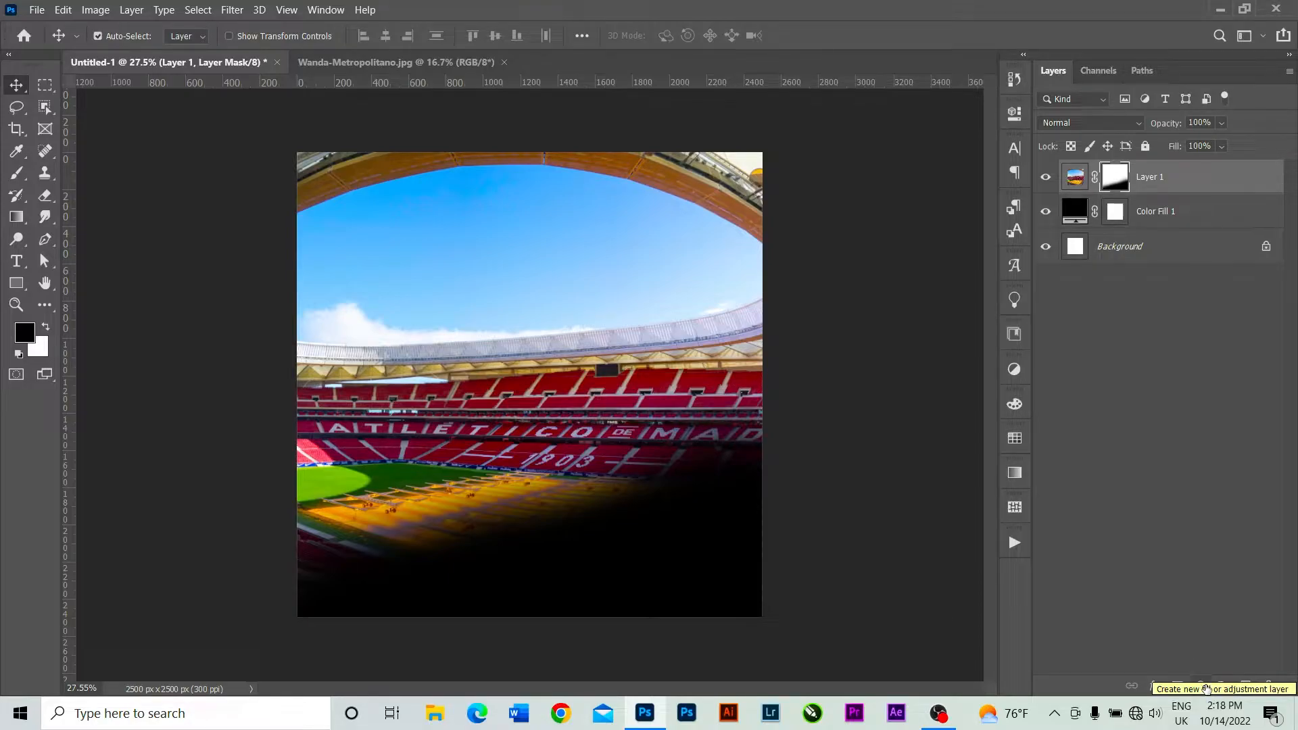
Add a Curves adjustment layer above the stadium photo, lowering the darker tones and lifting the curve slightly in the highlights.
click(1204, 687)
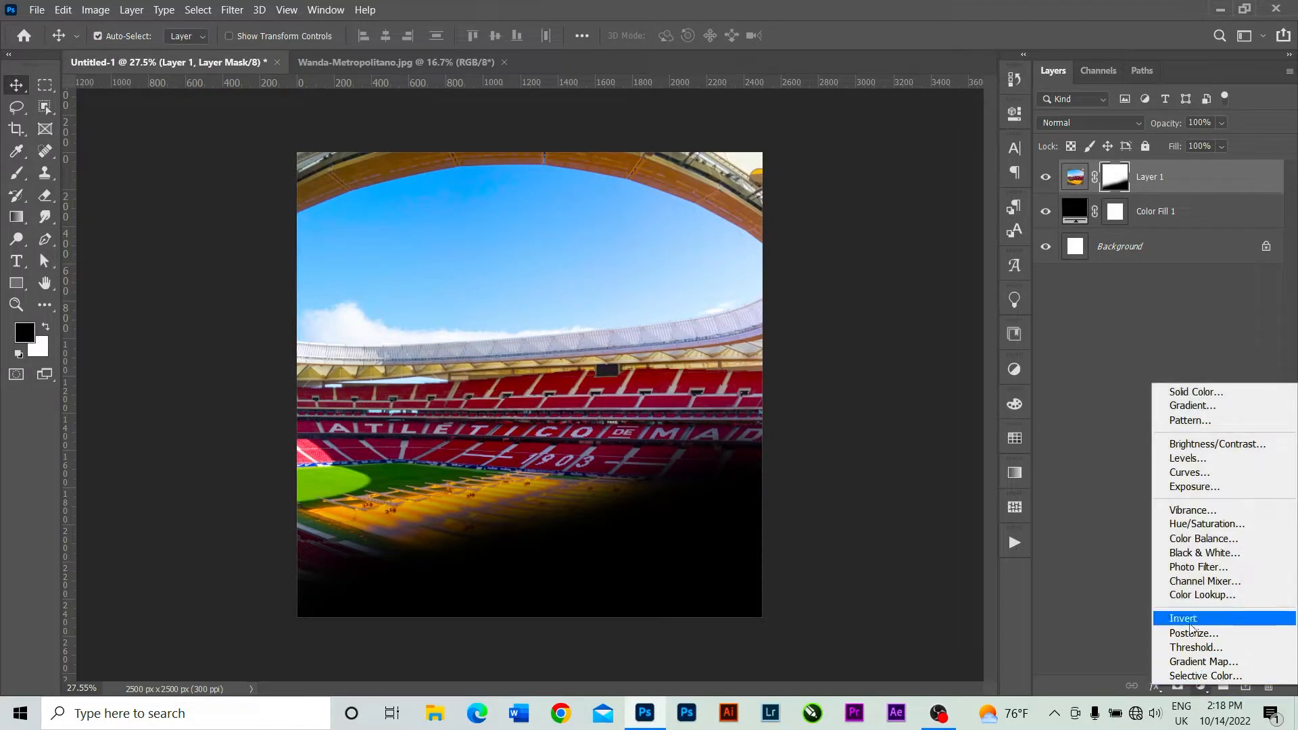
click(1190, 473)
drag(818, 352, 834, 364)
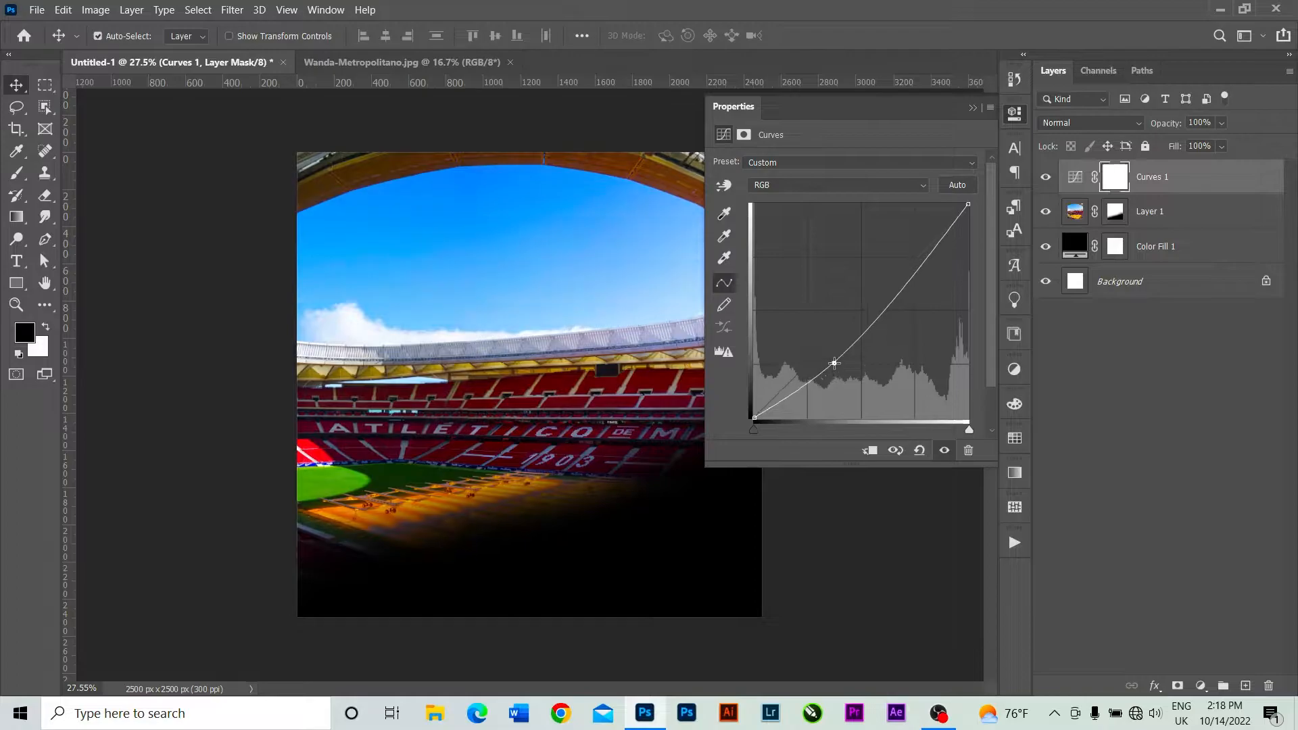
click(947, 236)
drag(946, 236, 939, 236)
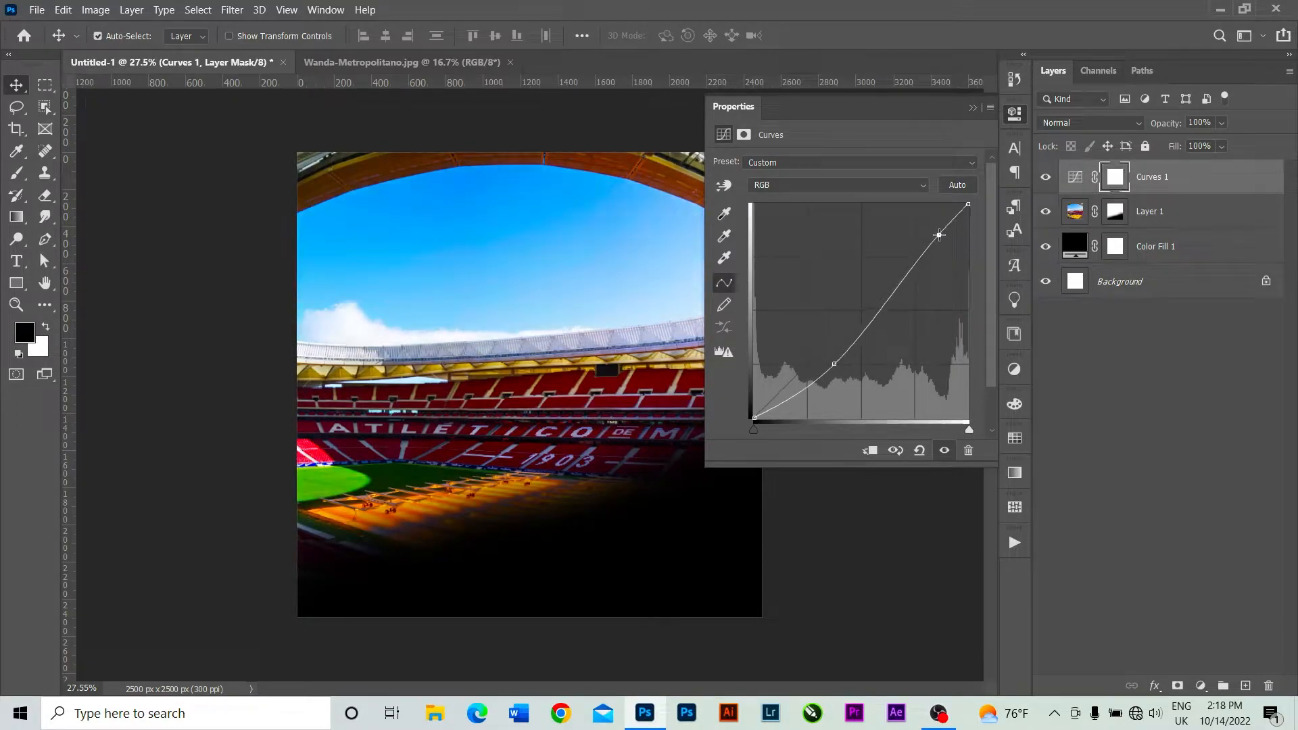
click(969, 107)
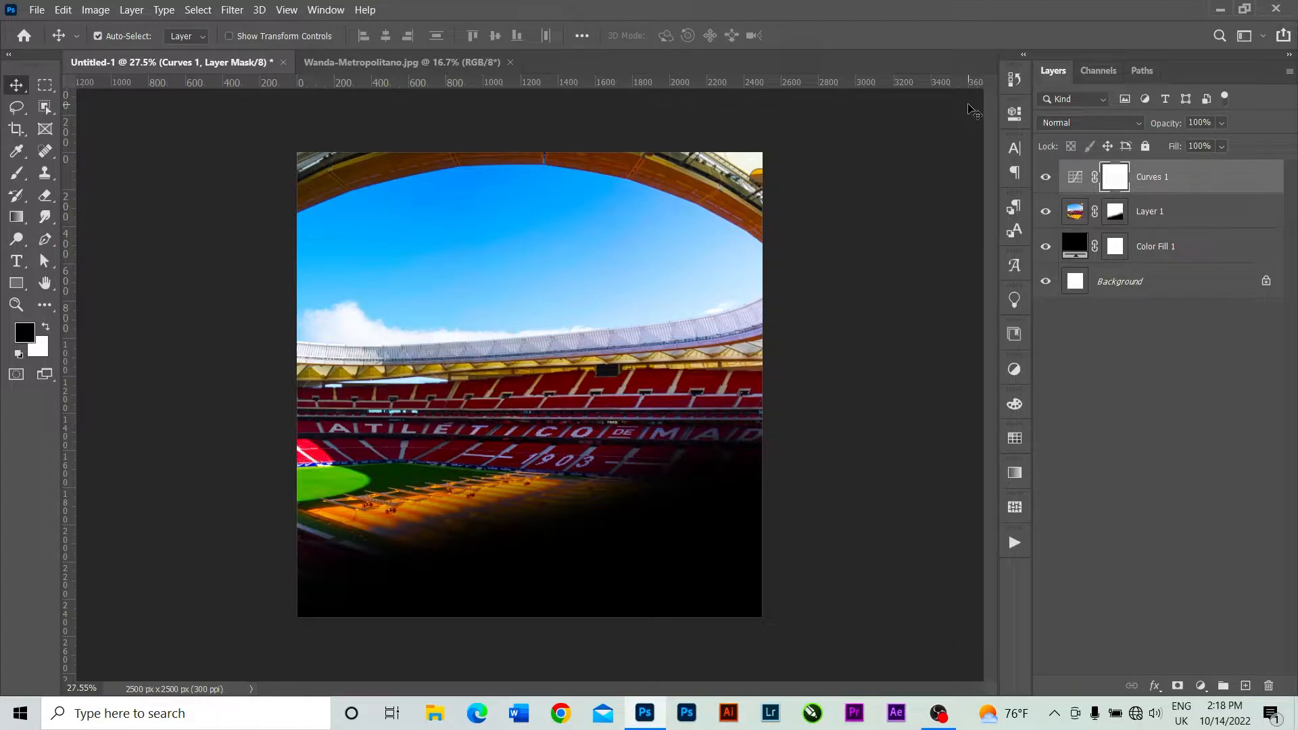
Add a Gradient Map adjustment layer and set its gradient's starting color stop to dark red 3e0404.
click(1203, 685)
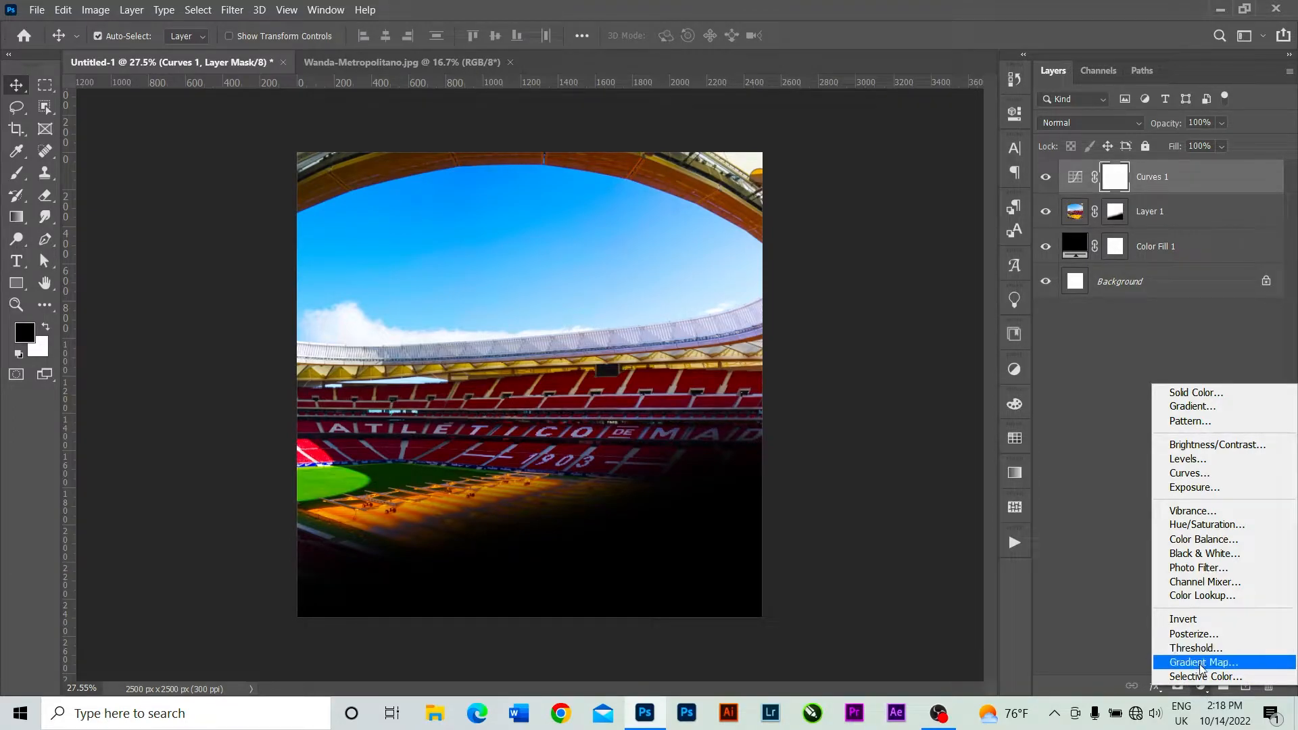
click(1212, 662)
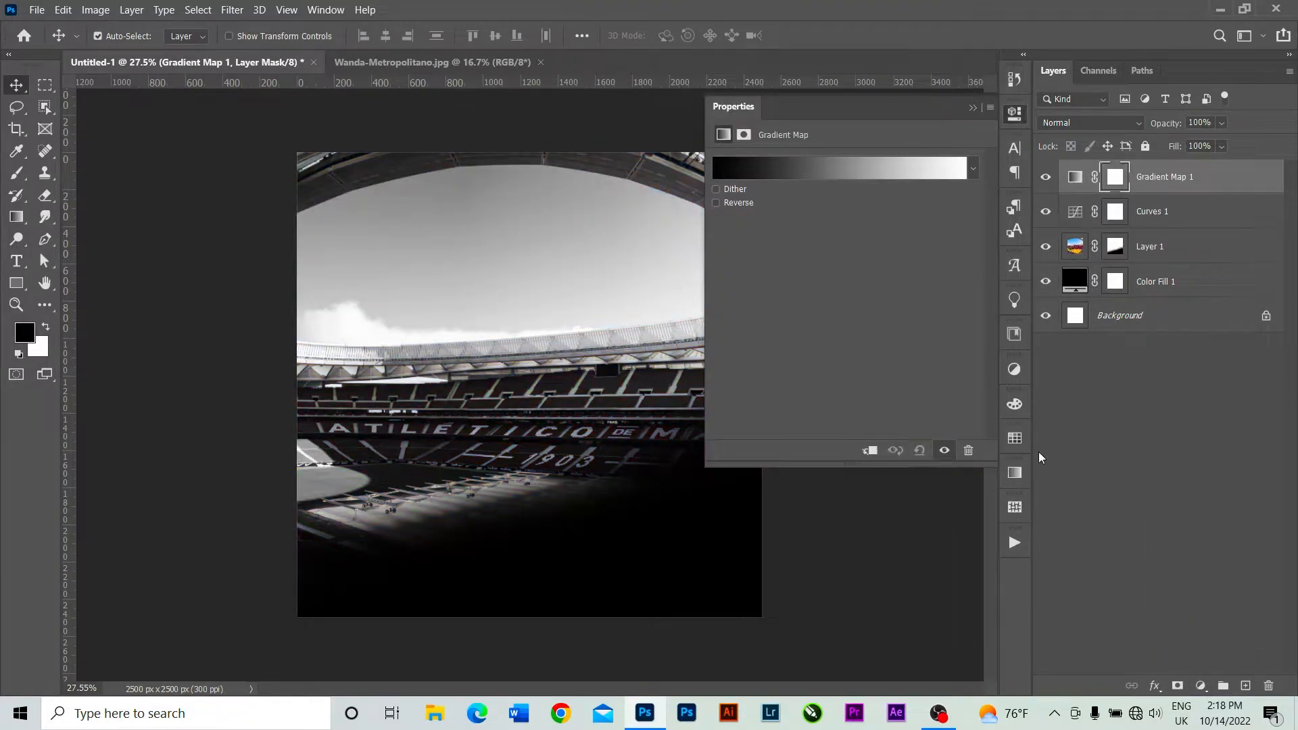
click(804, 174)
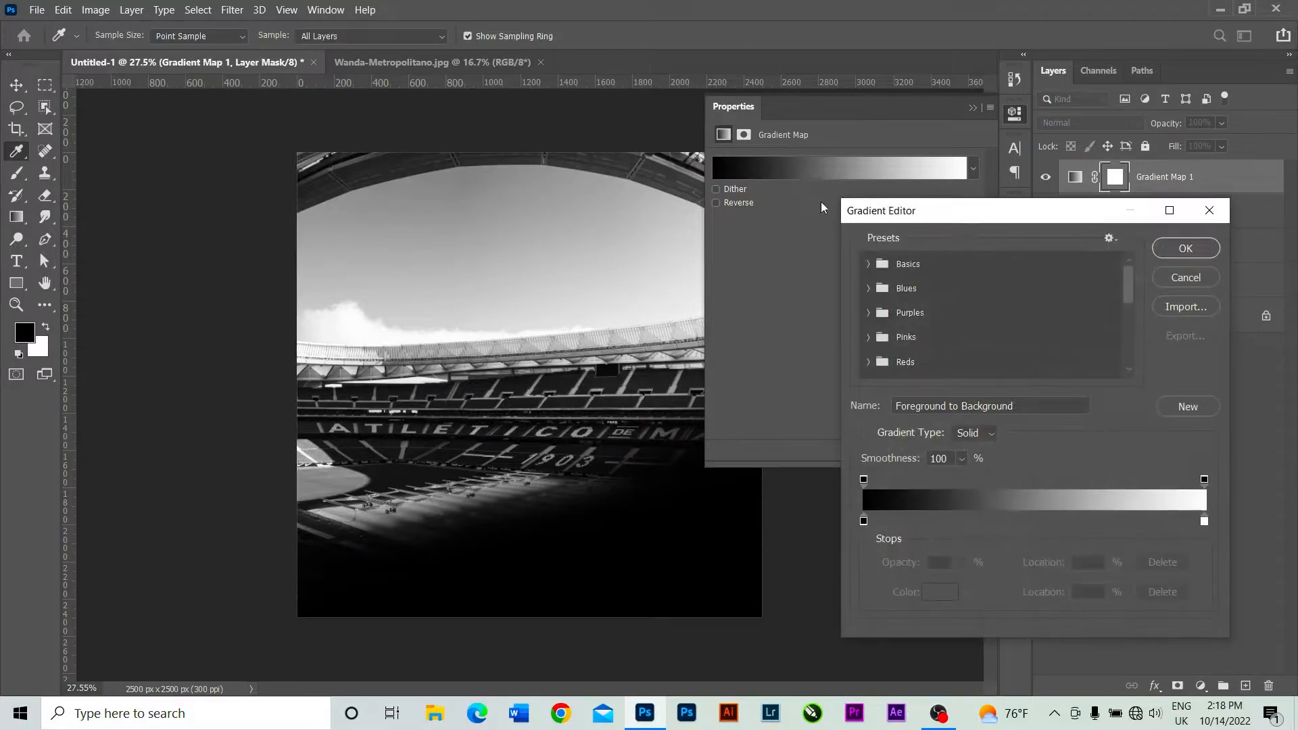
click(864, 520)
double_click(864, 520)
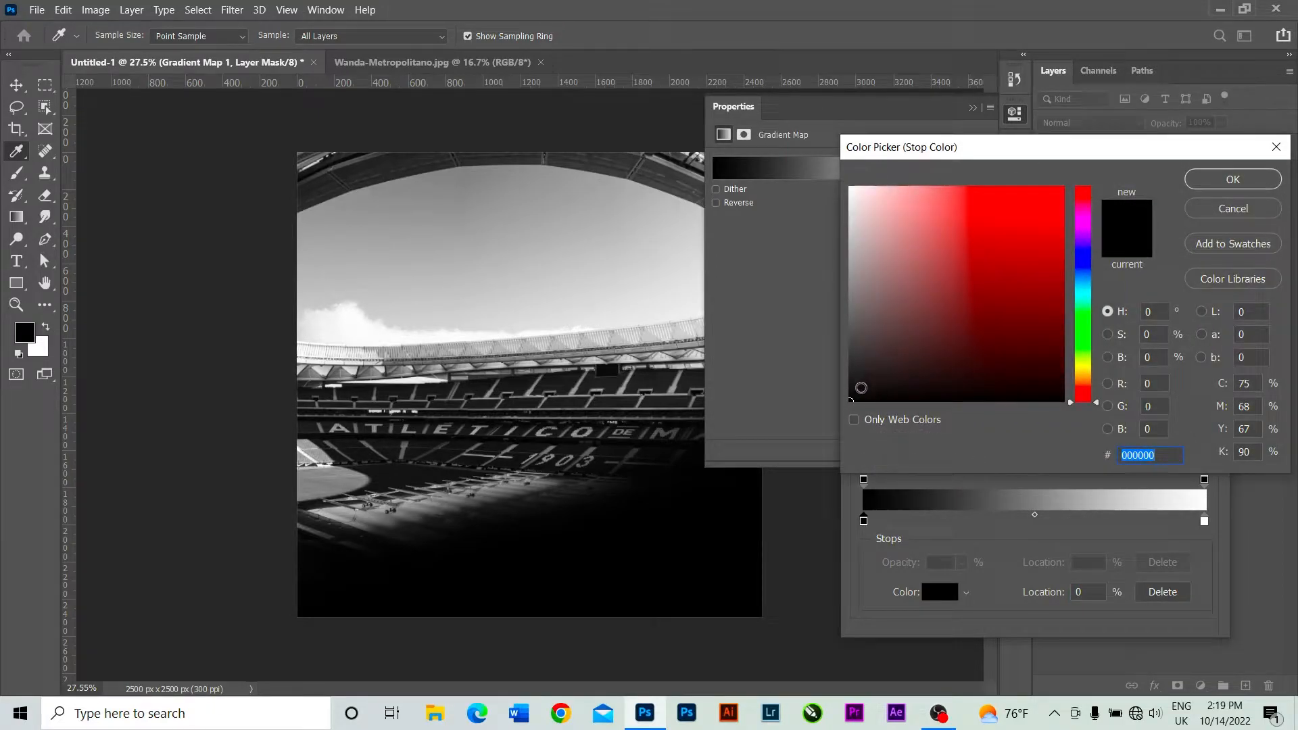
click(988, 361)
drag(988, 360, 1049, 350)
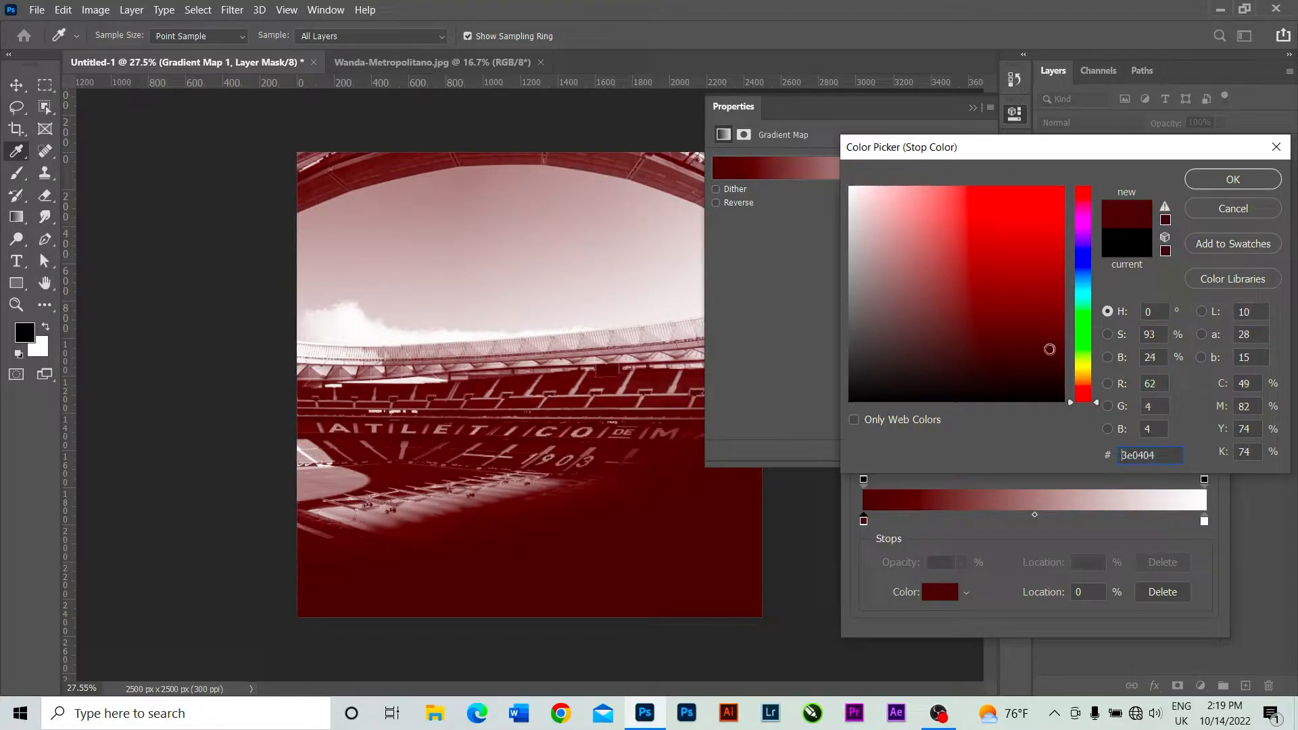
click(1205, 518)
click(1240, 181)
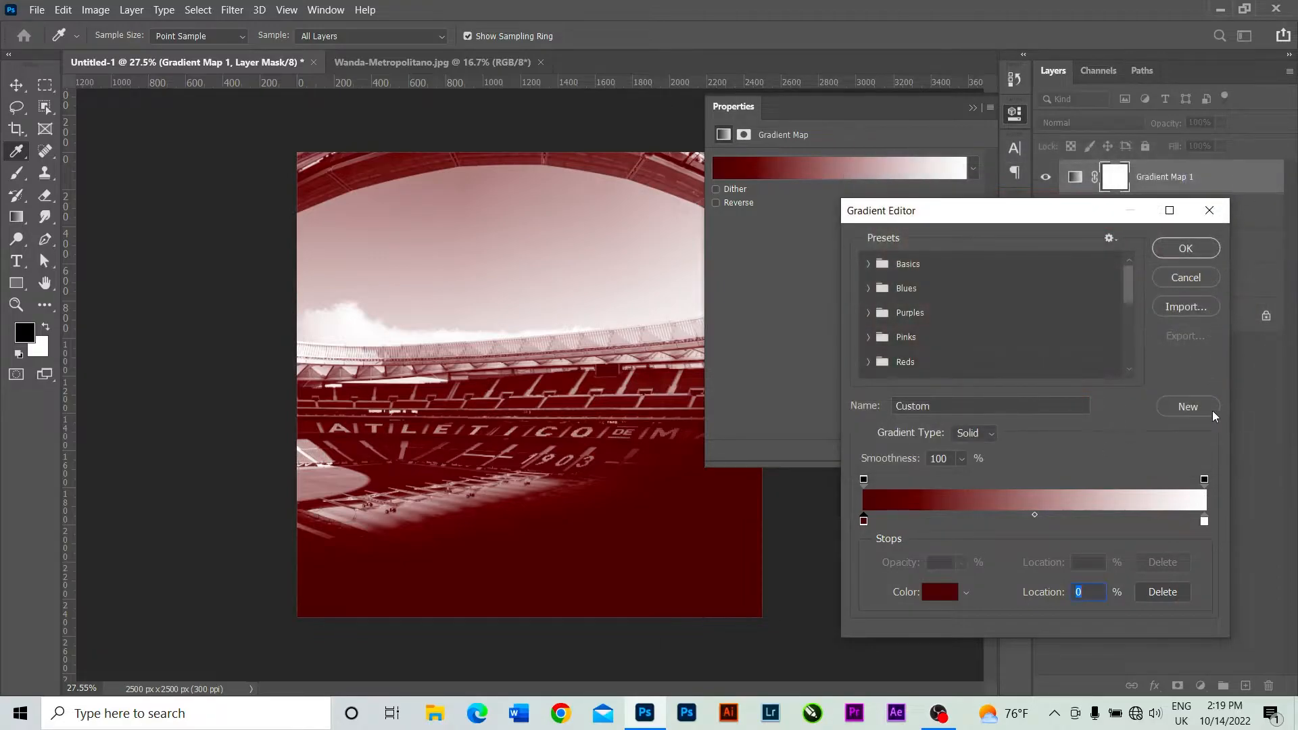
Set the gradient map's end color stop to bright red d41515 and accept the gradient.
double_click(1203, 521)
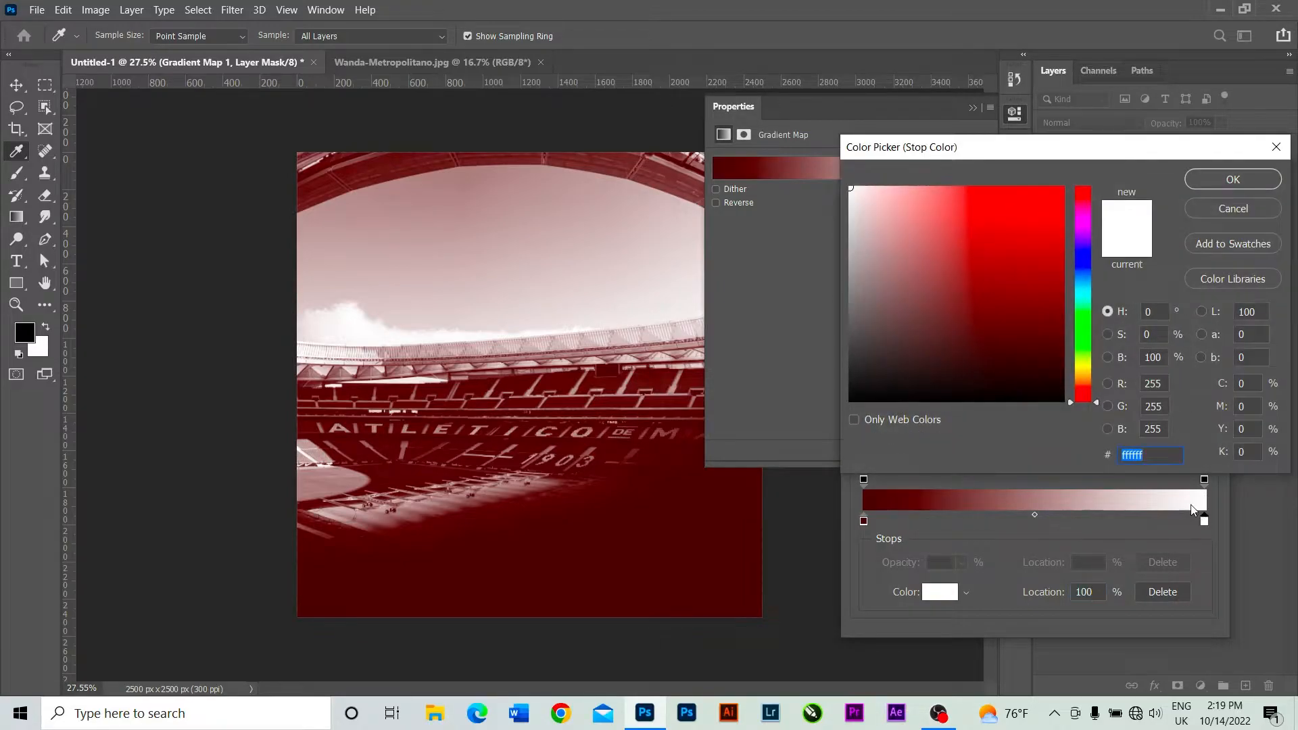
text(b50d0d)
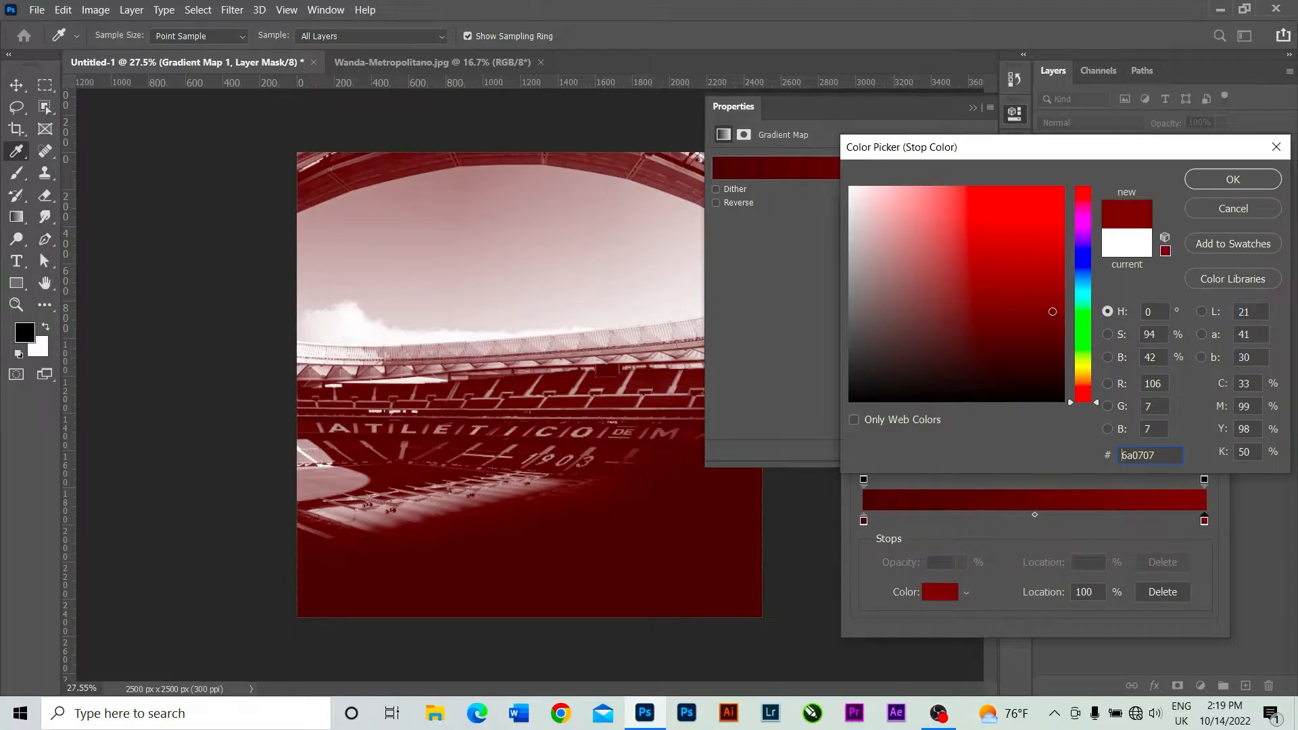
drag(1049, 246, 1047, 223)
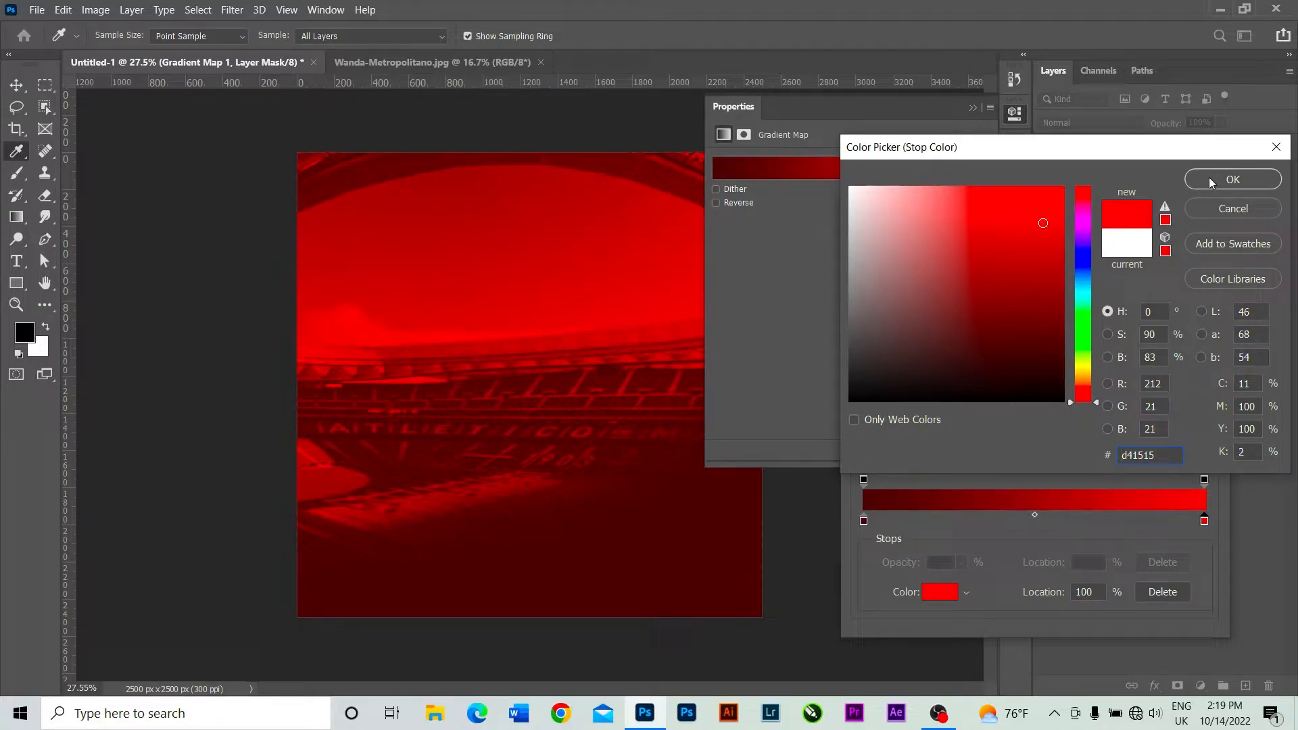
click(1209, 180)
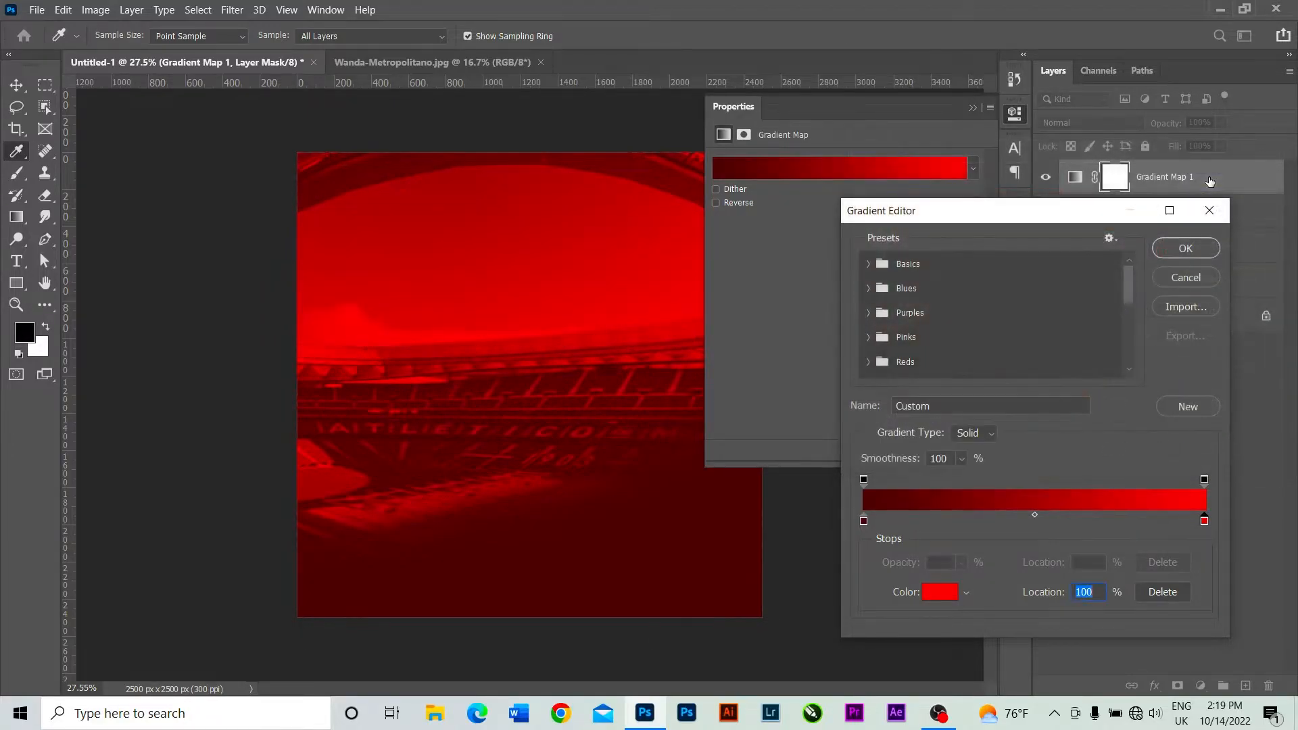
click(1194, 248)
click(972, 107)
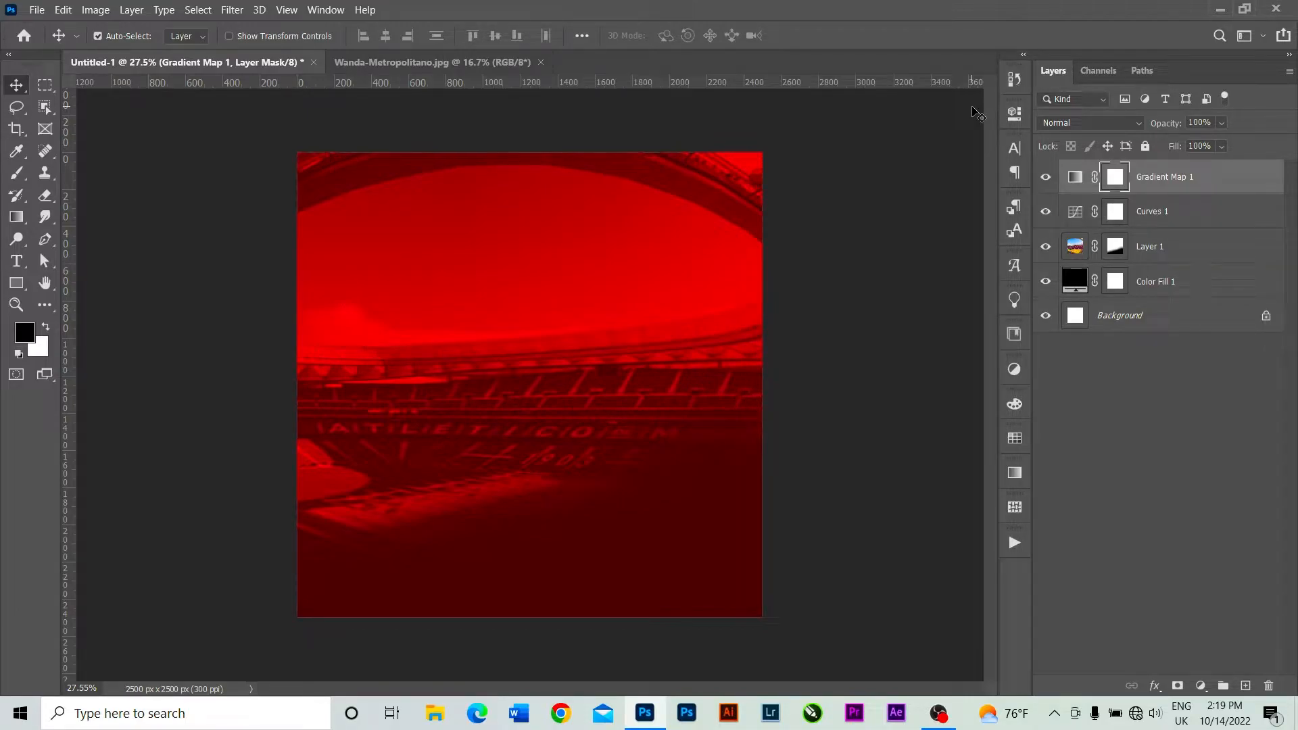
Draw a white rectangle without stroke on a new layer, about 402 px by 2581 px, running vertically across the canvas left of center.
click(1246, 686)
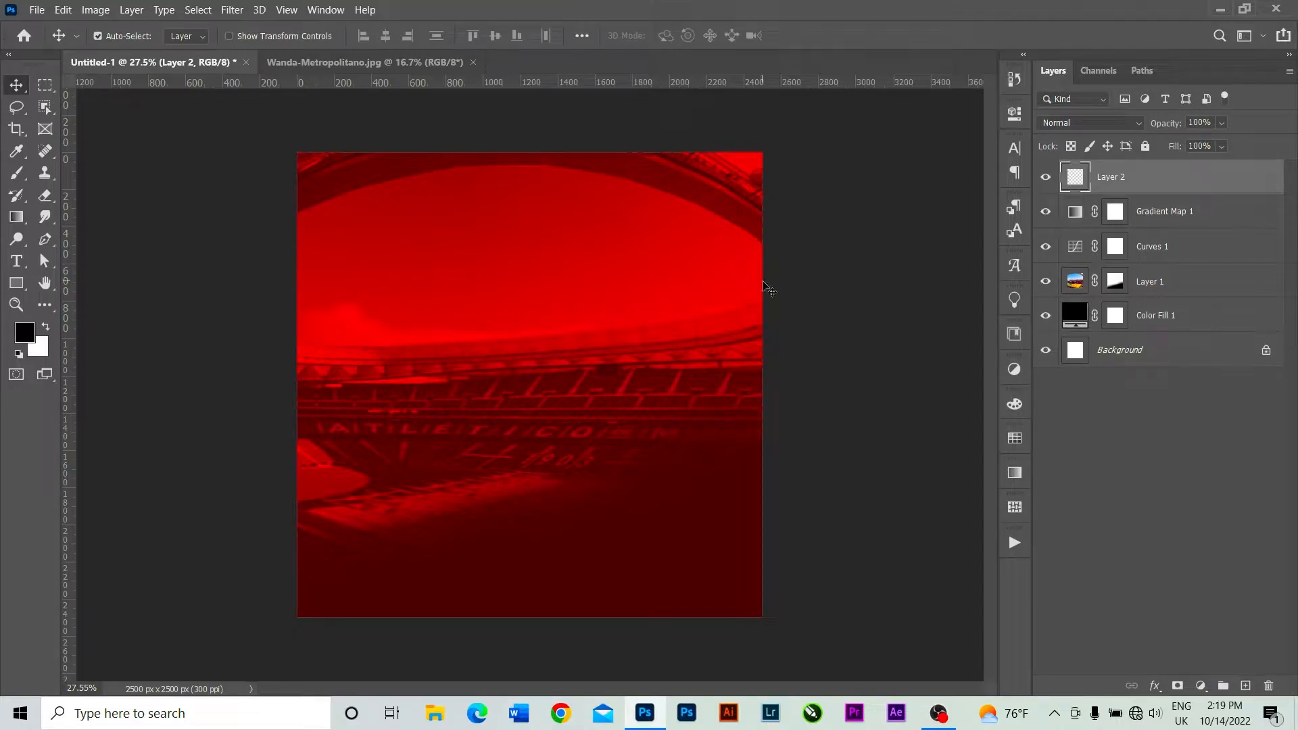
click(17, 282)
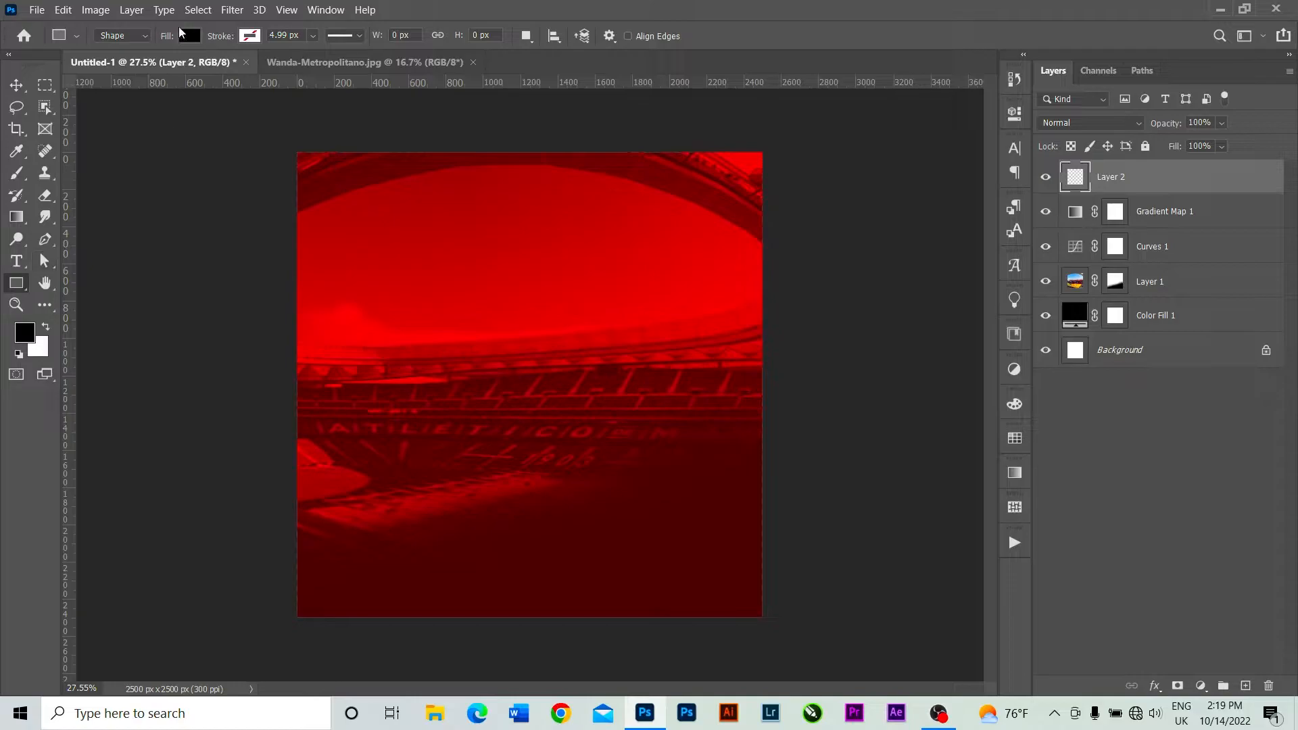
click(186, 36)
click(147, 126)
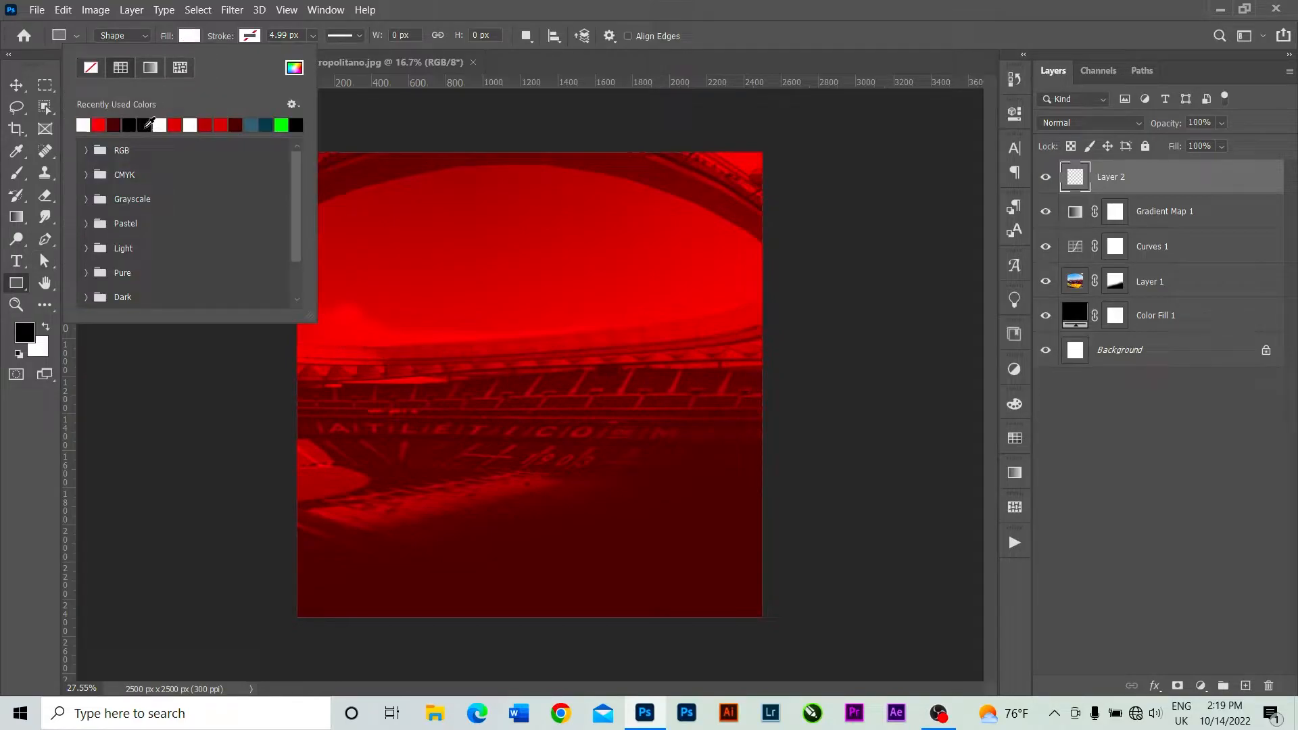
click(552, 58)
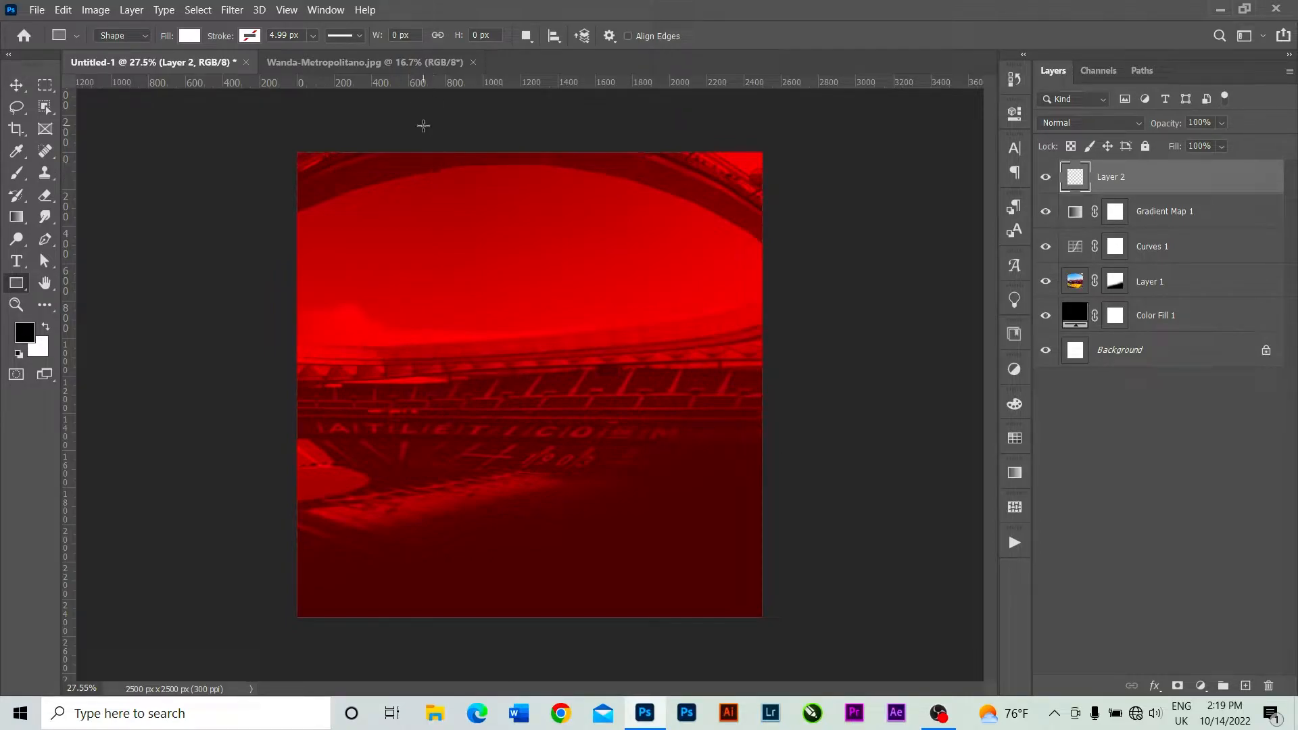
drag(405, 143, 480, 624)
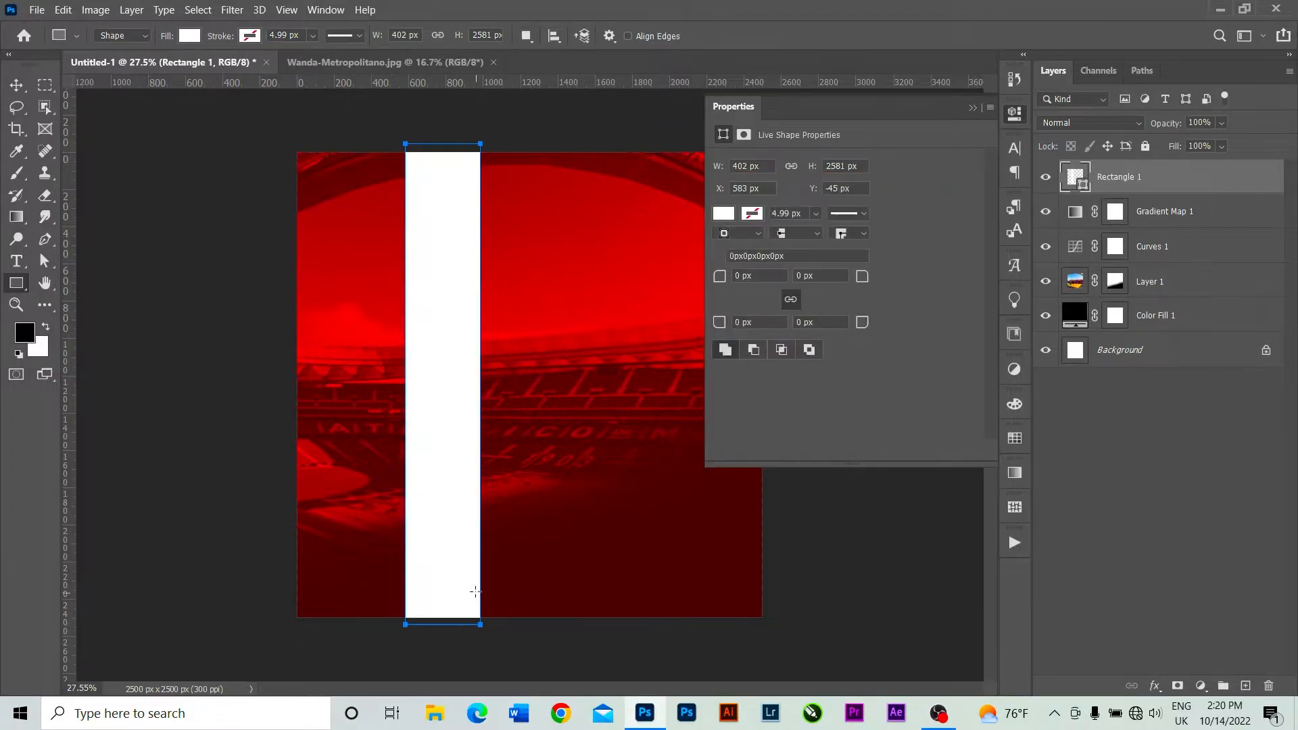
click(974, 108)
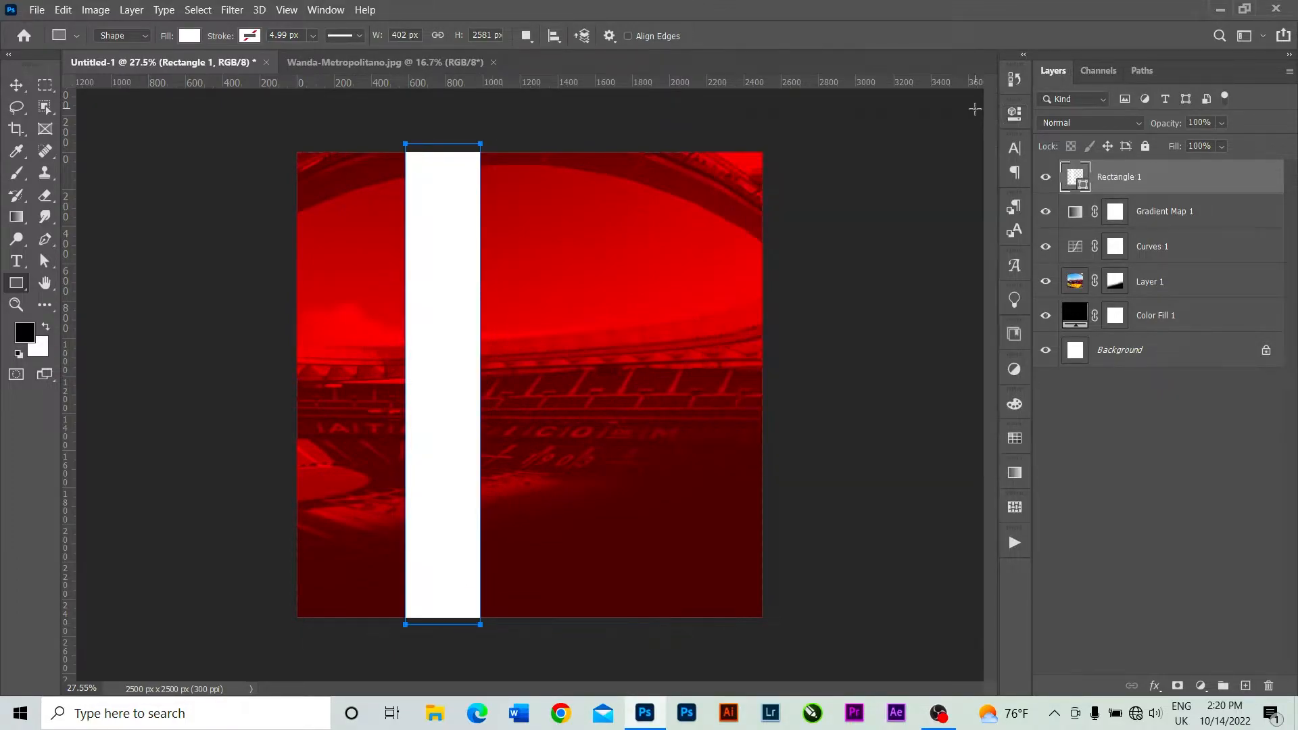
Duplicate the white stripe layer and move the copy horizontally to the right of the canvas center.
click(14, 83)
right_click(1176, 182)
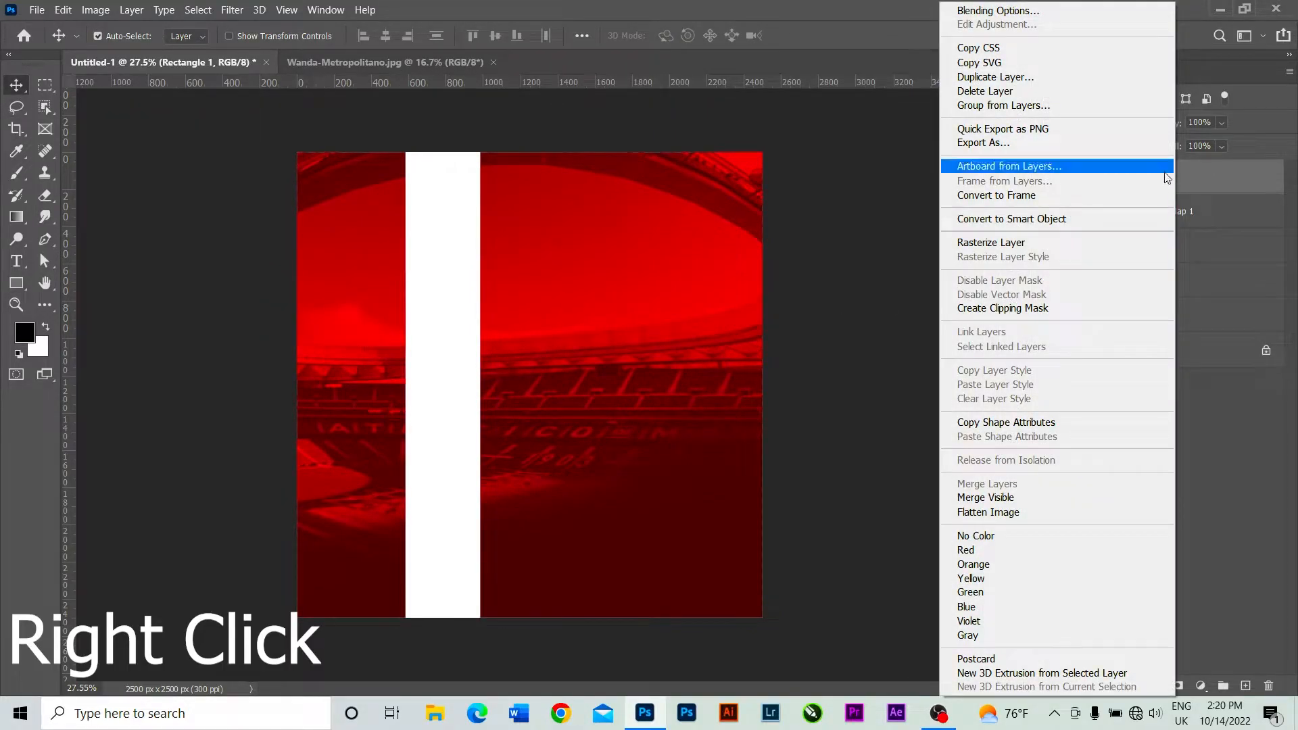
click(1034, 78)
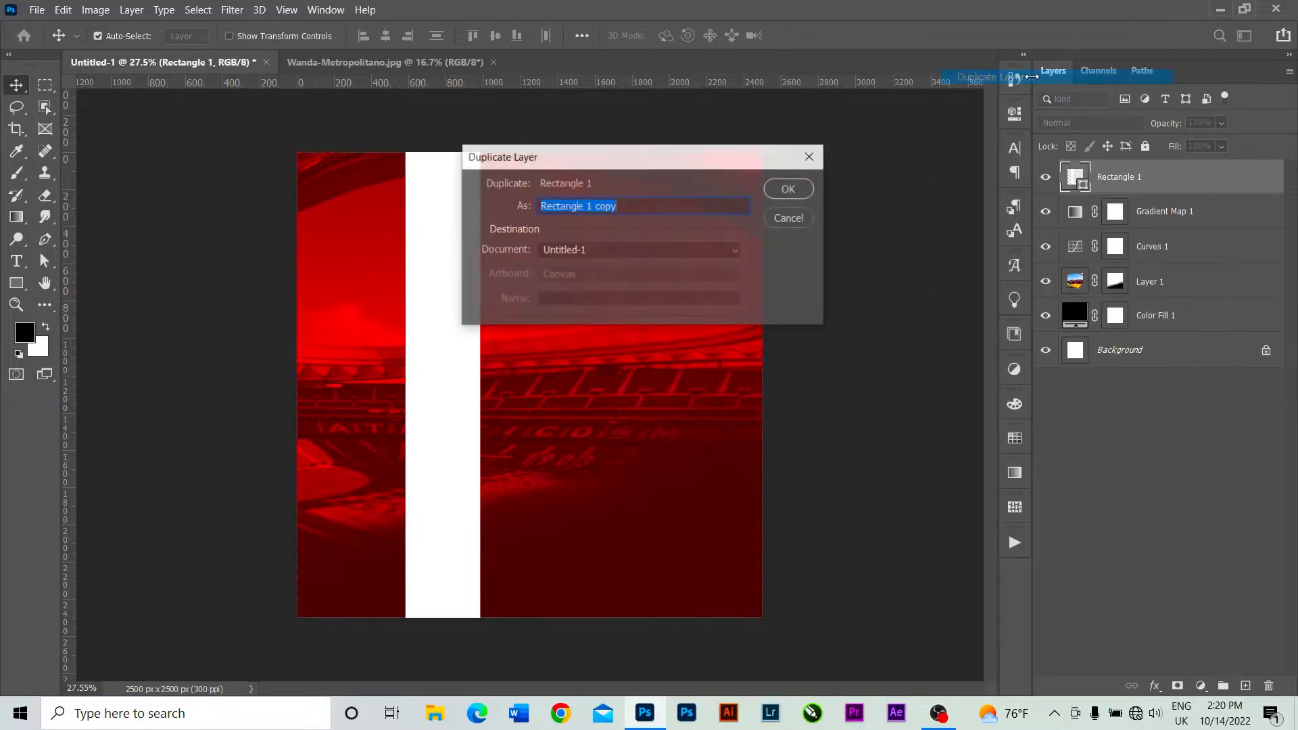
click(790, 189)
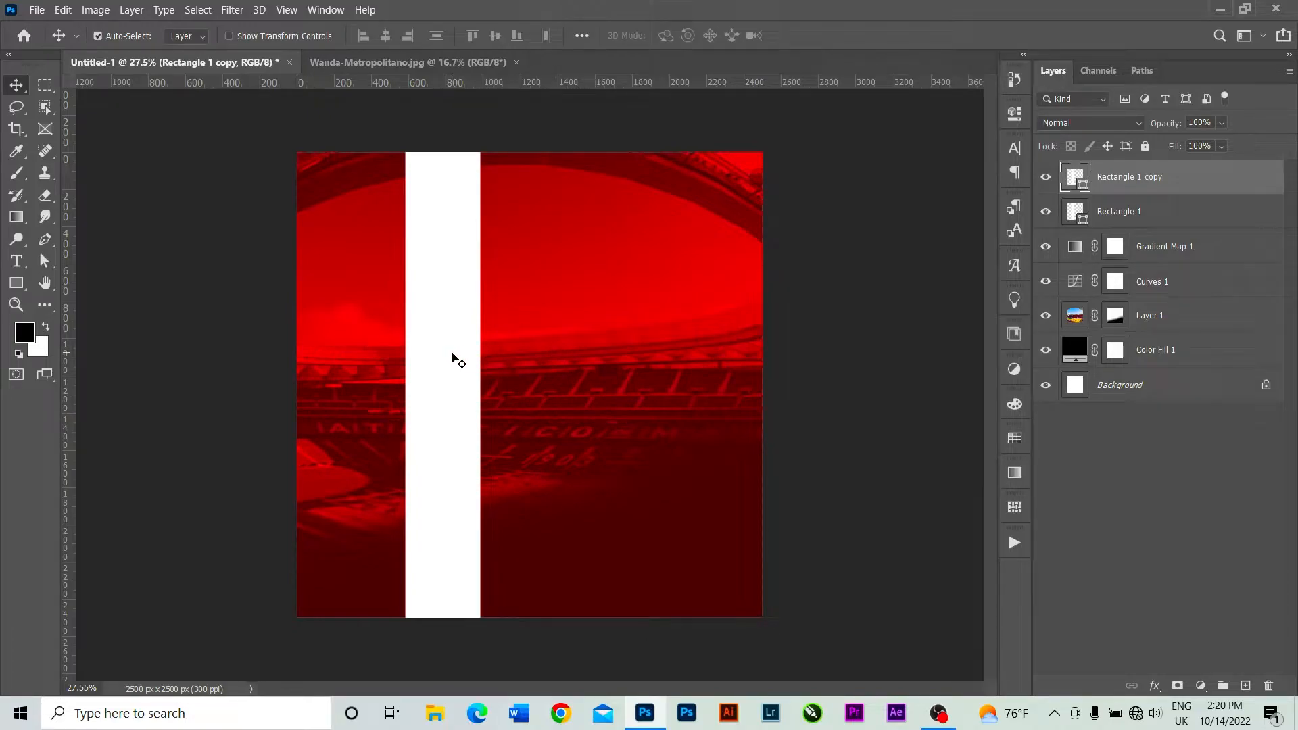
drag(451, 355, 650, 368)
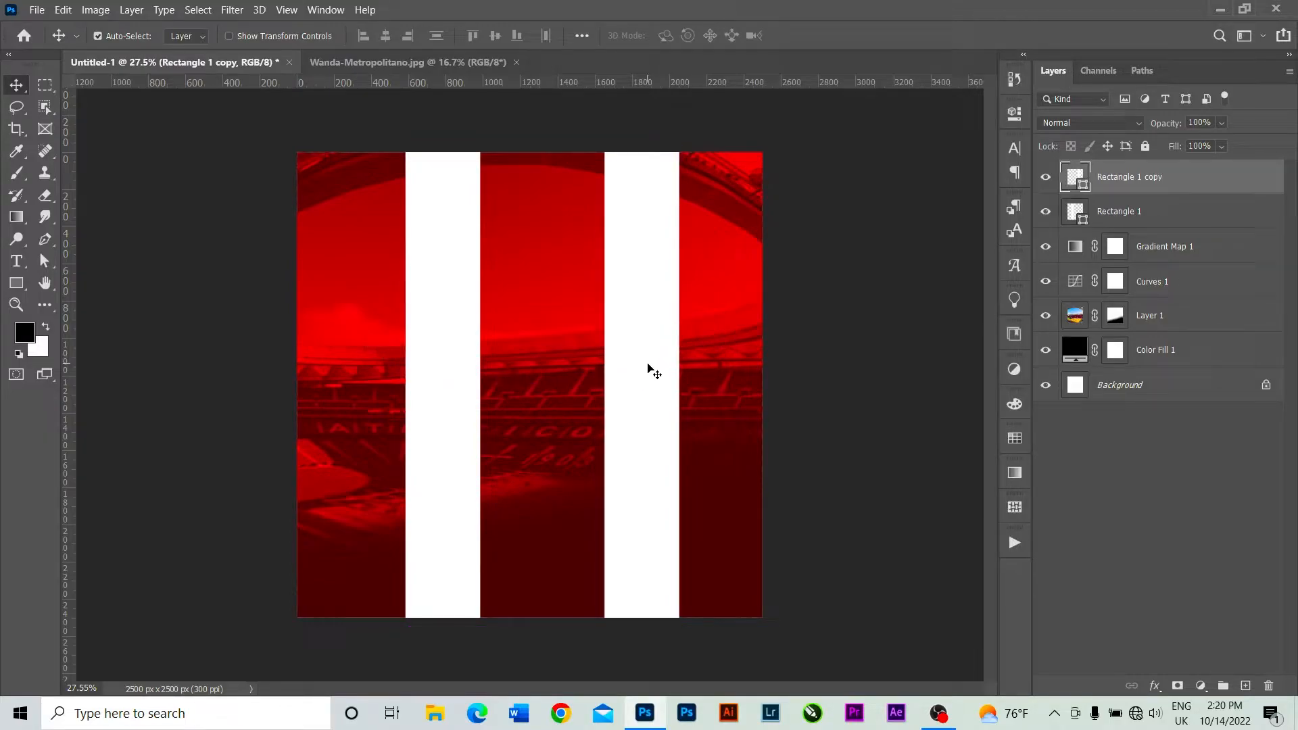
Select both stripe layers and merge their shapes into one layer.
shift+click(1173, 202)
right_click(1174, 180)
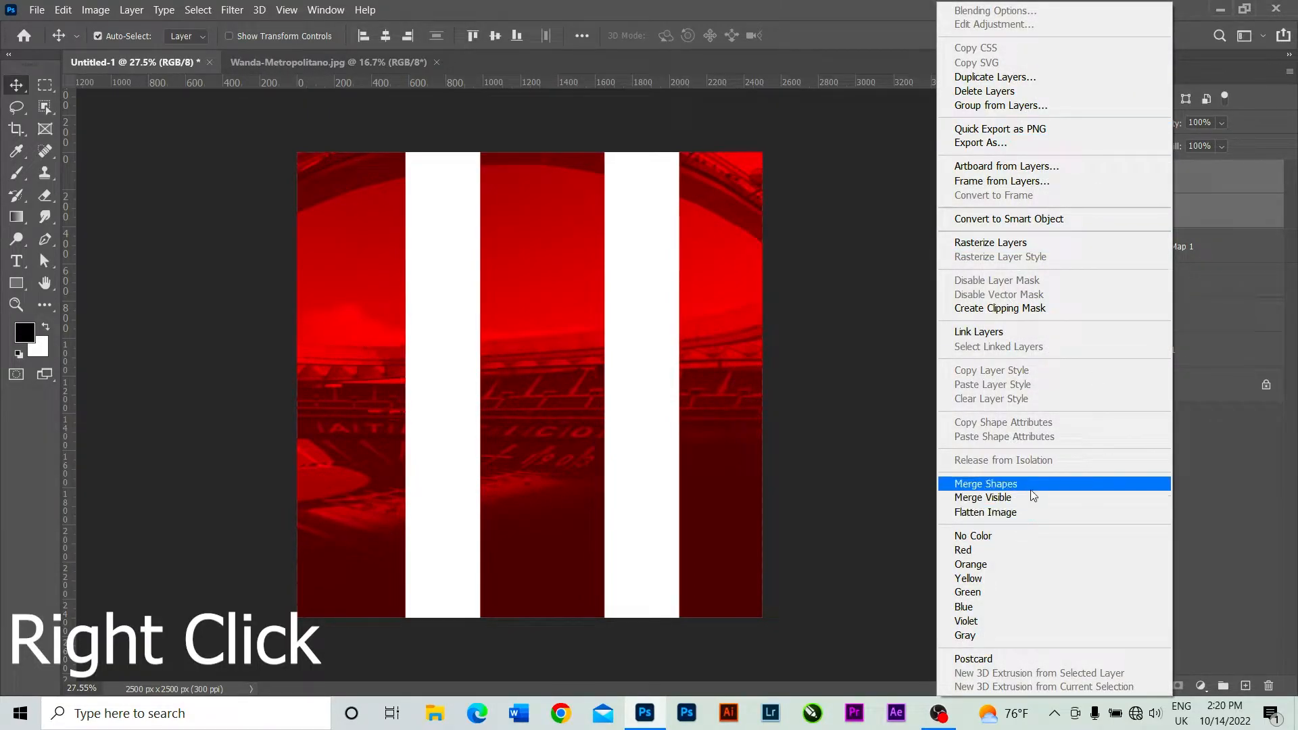
click(1031, 486)
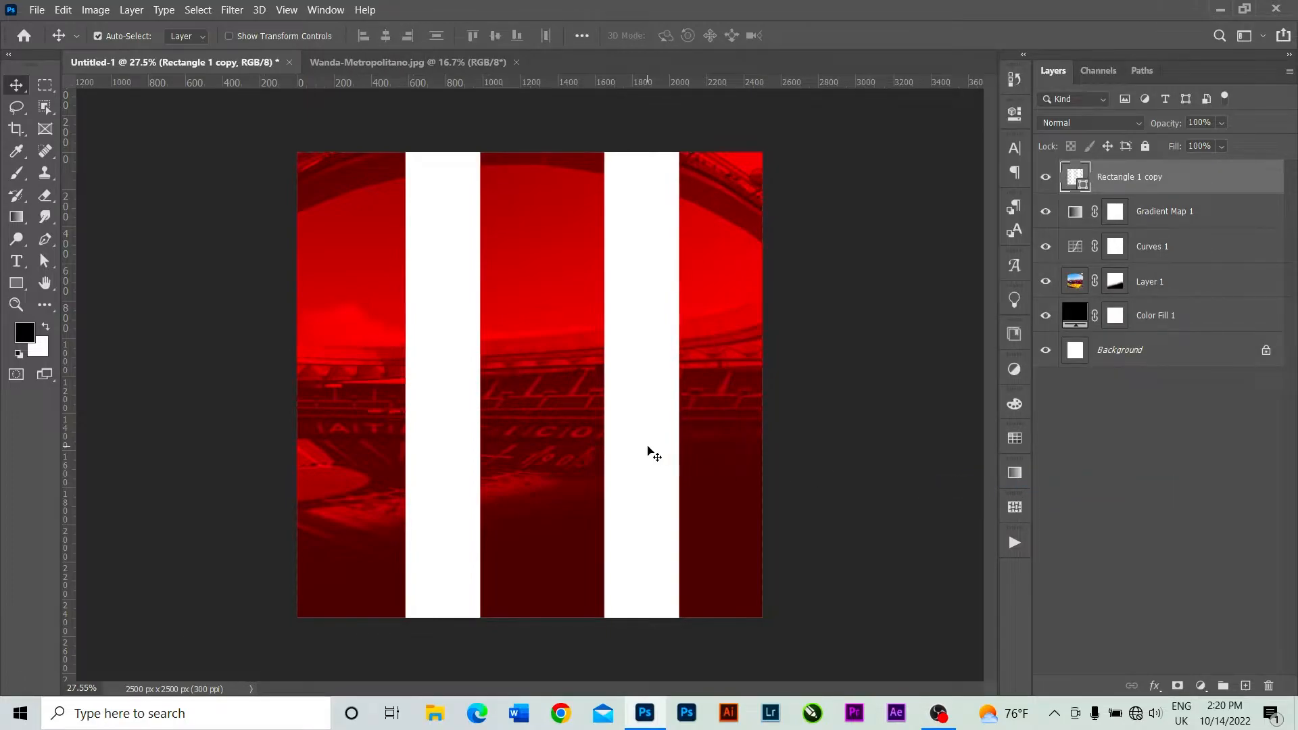
Shift the merged stripes slightly left and set their blend mode to Overlay.
drag(647, 450, 641, 449)
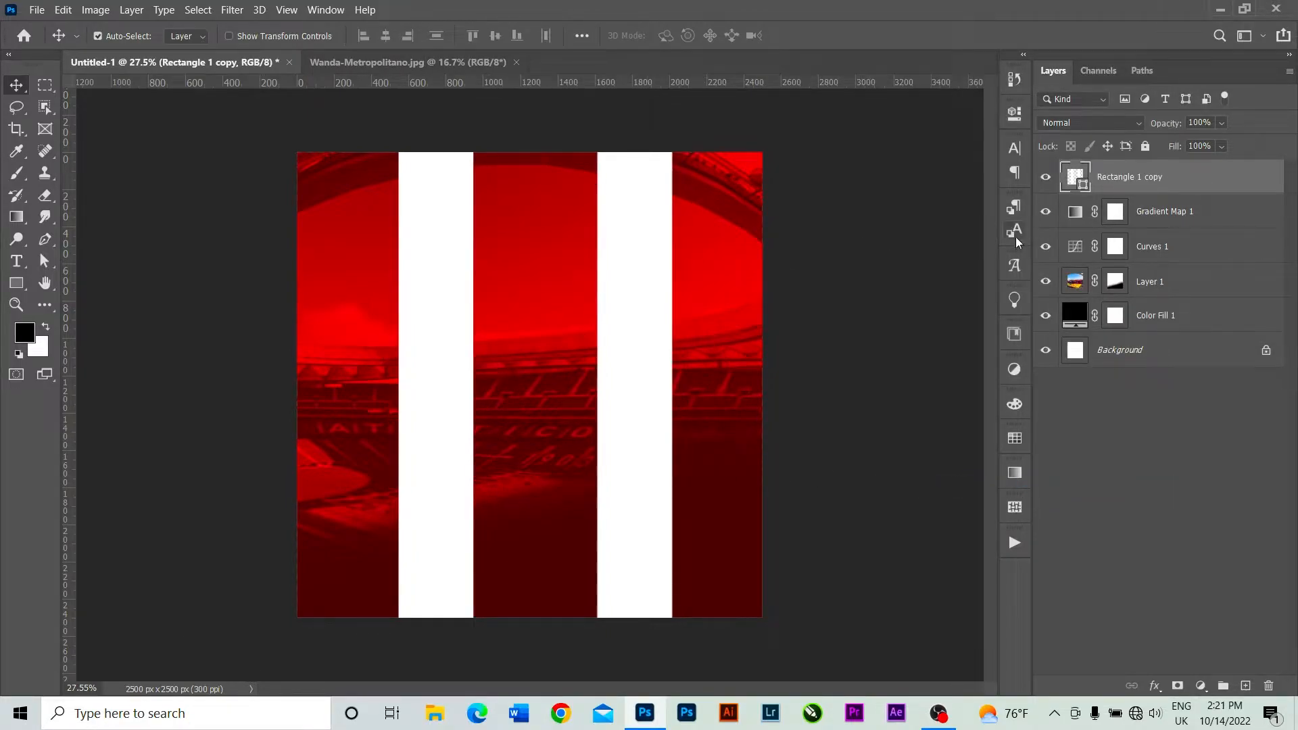
click(1137, 124)
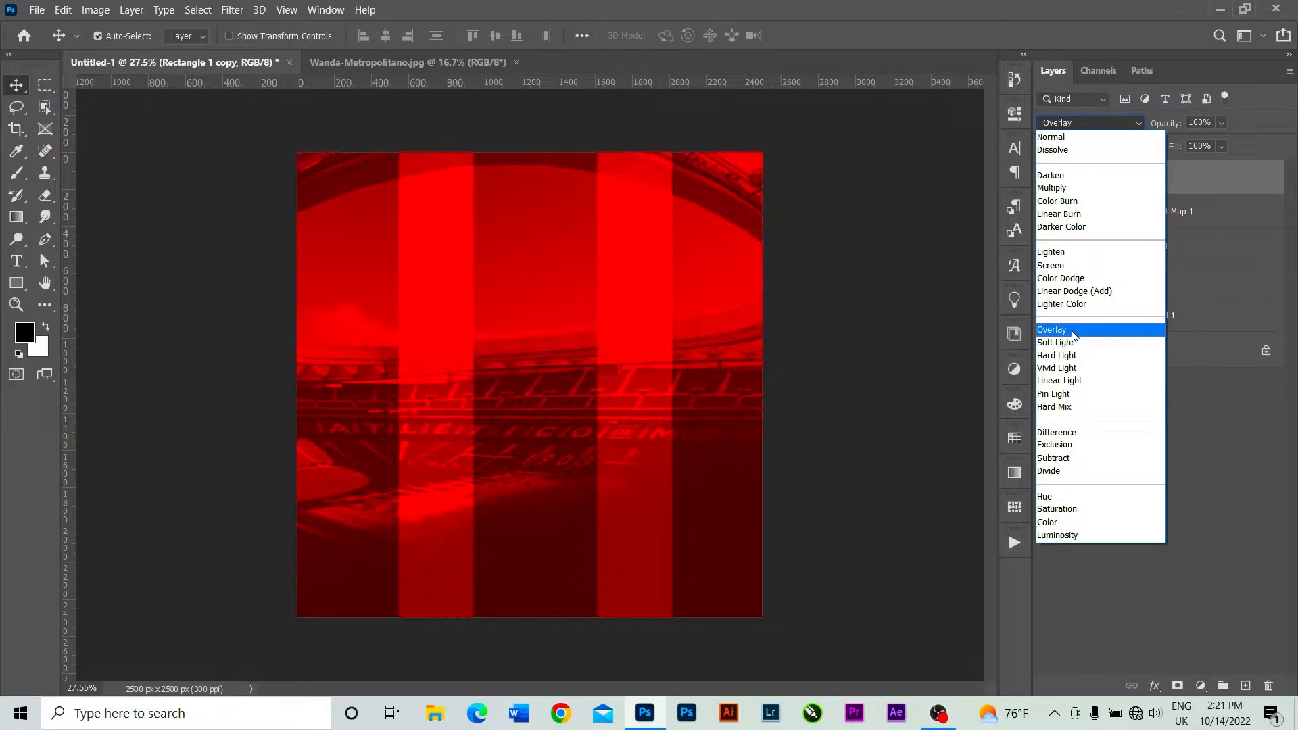
click(1073, 333)
Group all layers above the locked Background layer and name the group Back Ground.
shift+click(1177, 328)
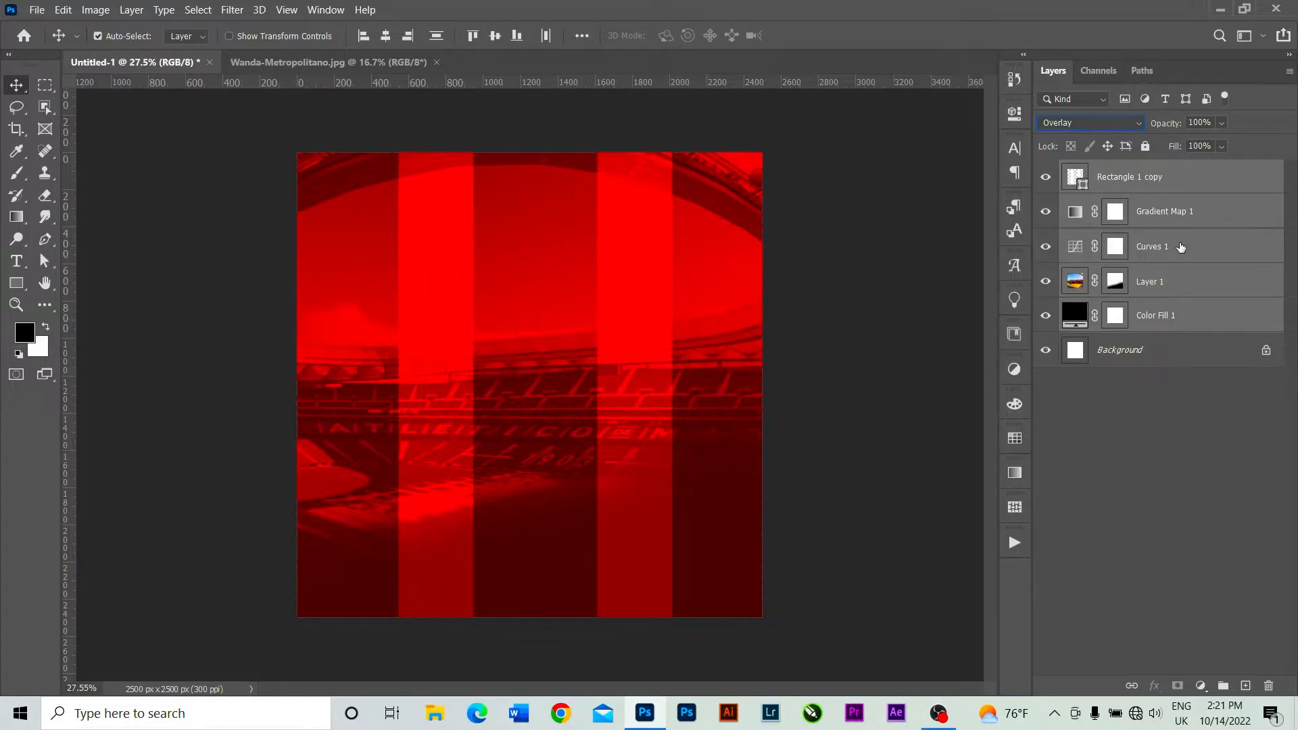
key(ctrl+g)
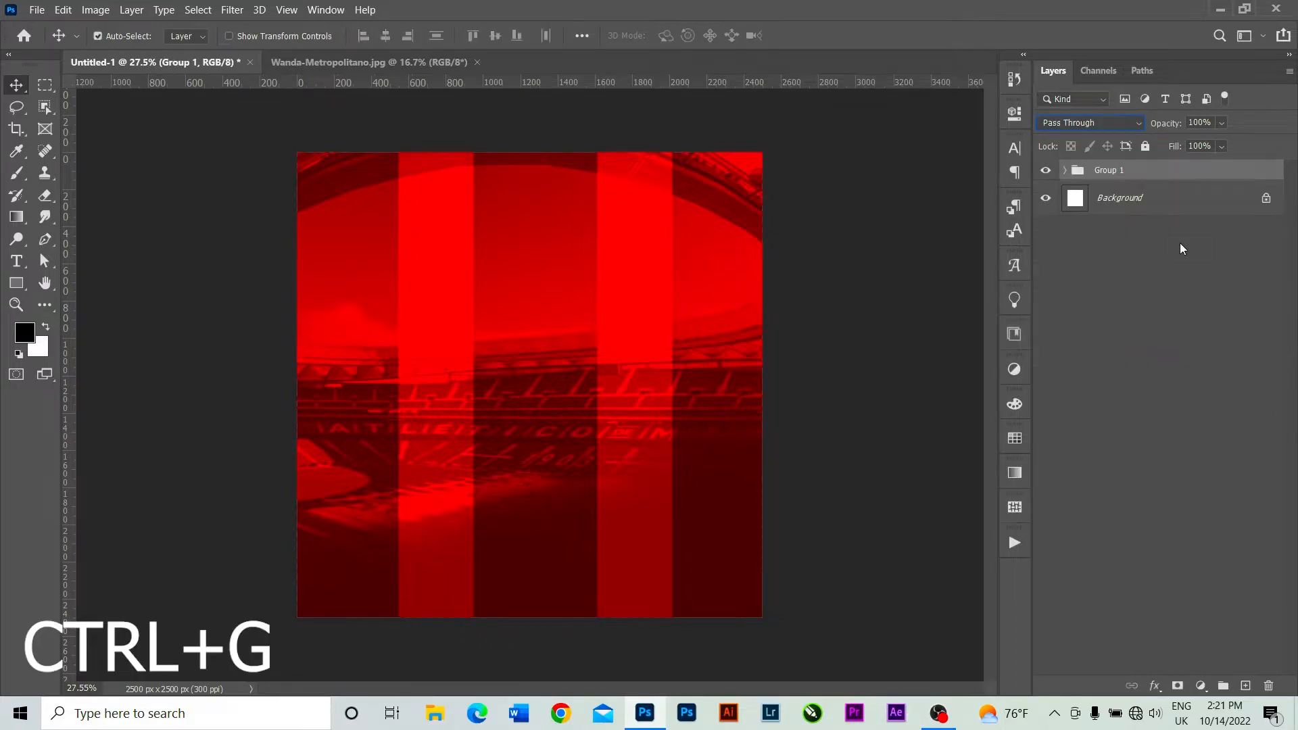
double_click(1109, 171)
key(BackSpace)
text(Back Gr)
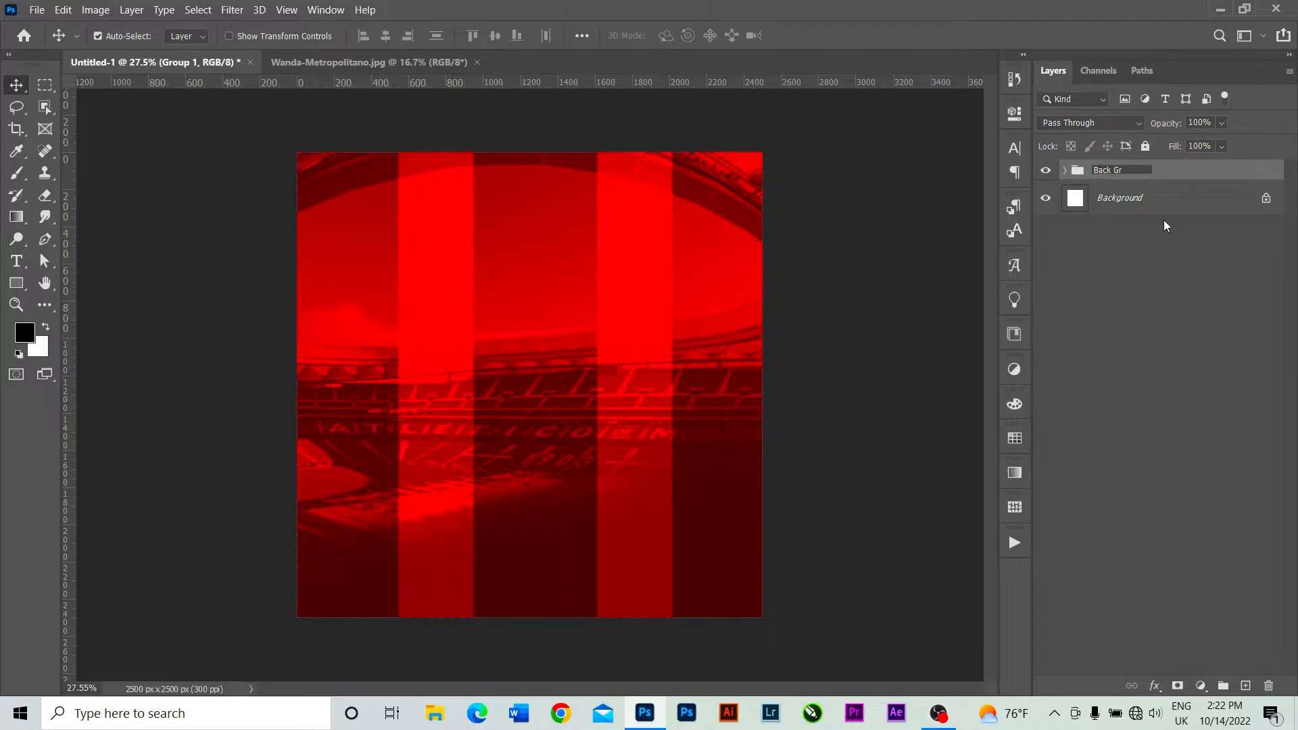
text(ound)
key(Return)
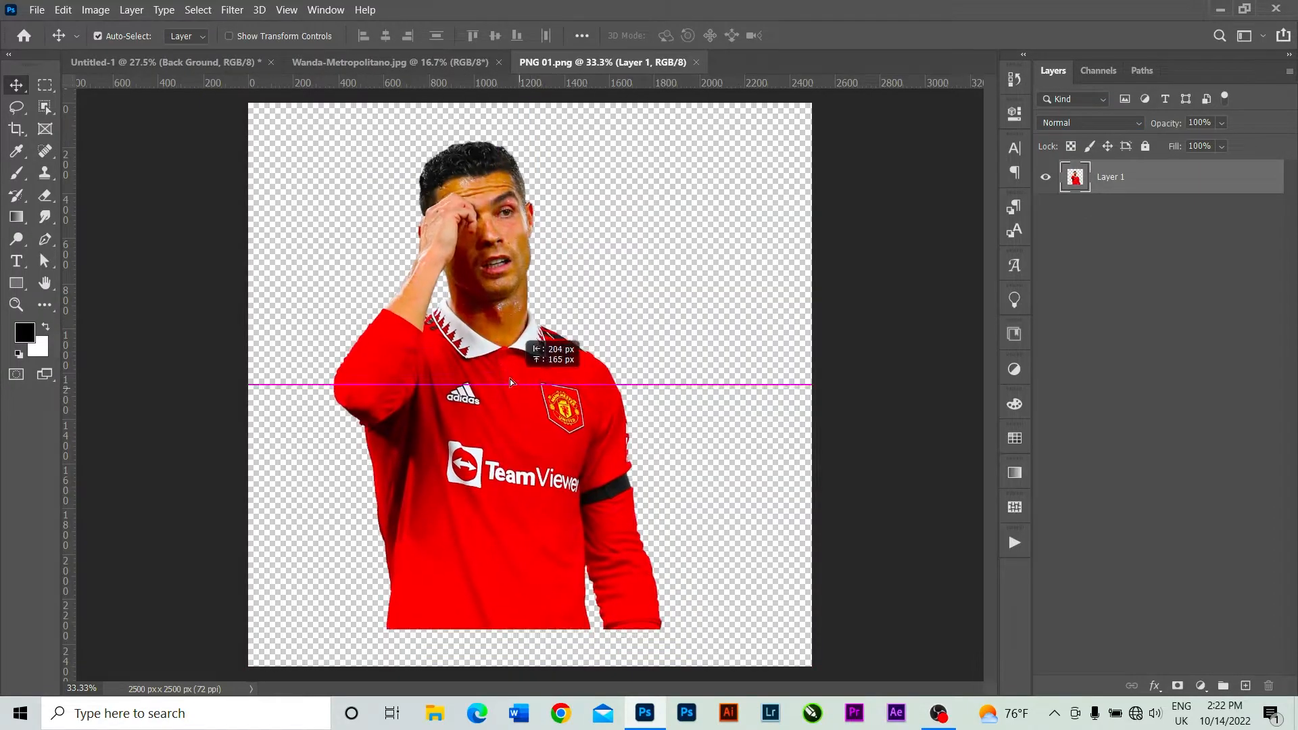
Bring the player cutout from PNG 01.png into the poster, aligned to the canvas bottom, and flip it horizontally with Free Transform.
drag(510, 378, 379, 213)
drag(542, 399, 546, 416)
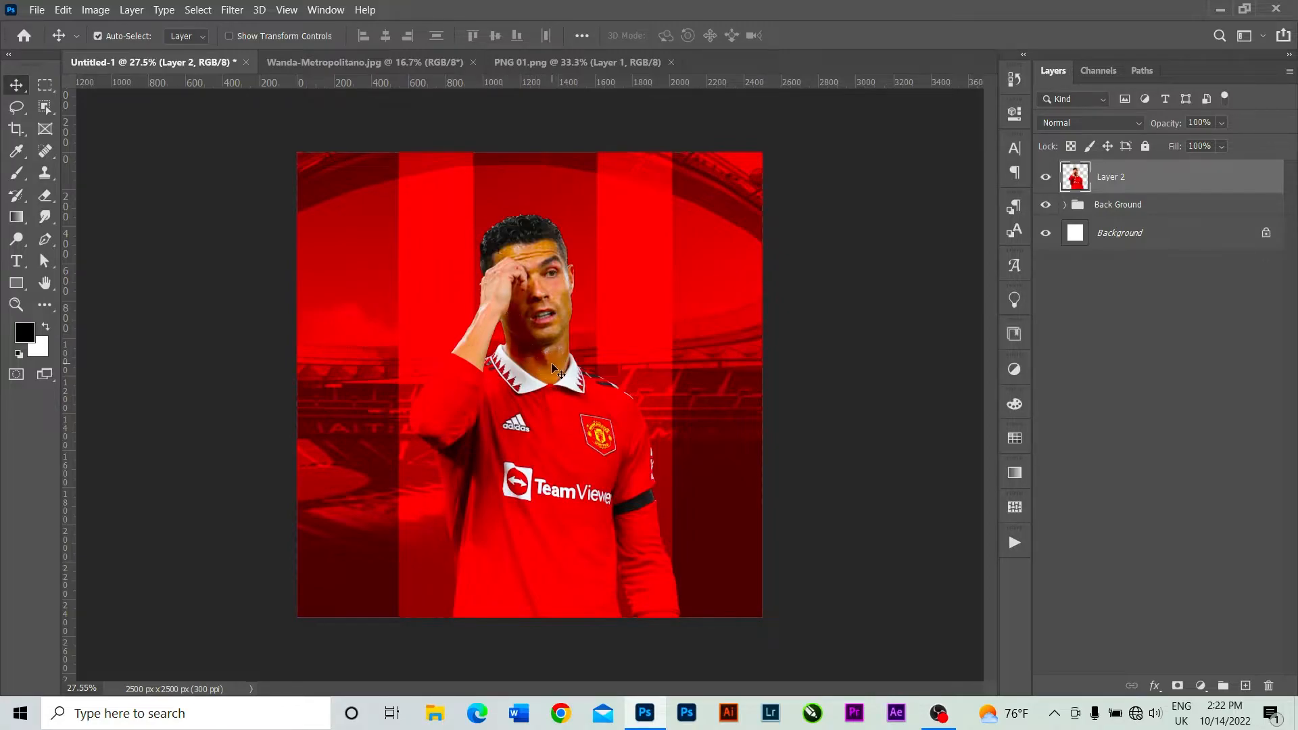
key(ctrl+t)
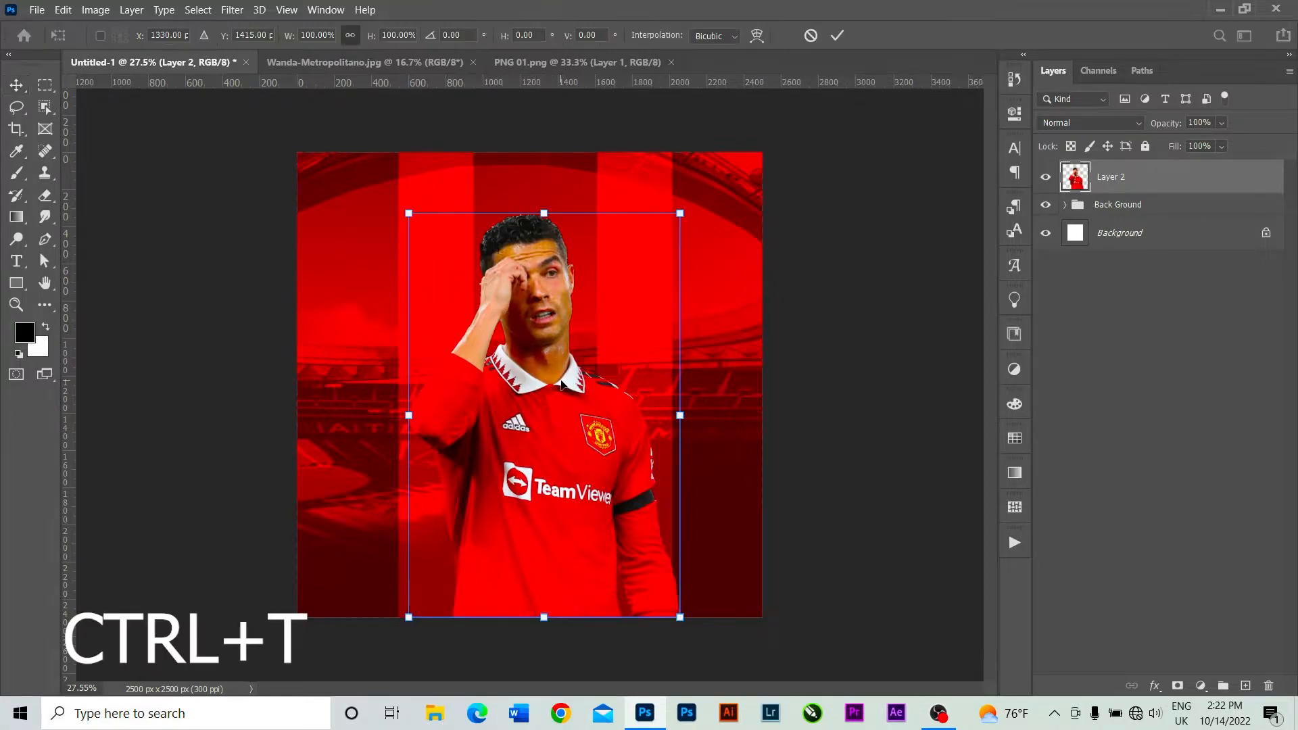
right_click(562, 383)
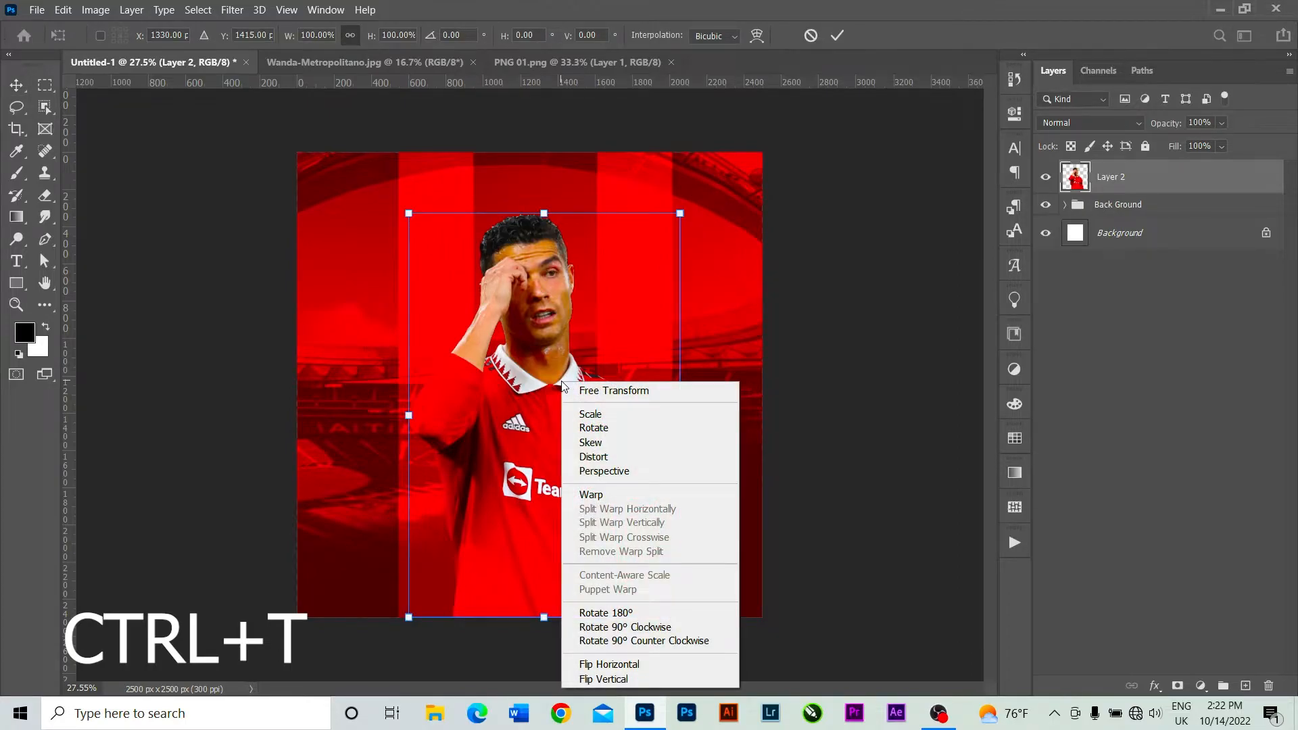
click(612, 664)
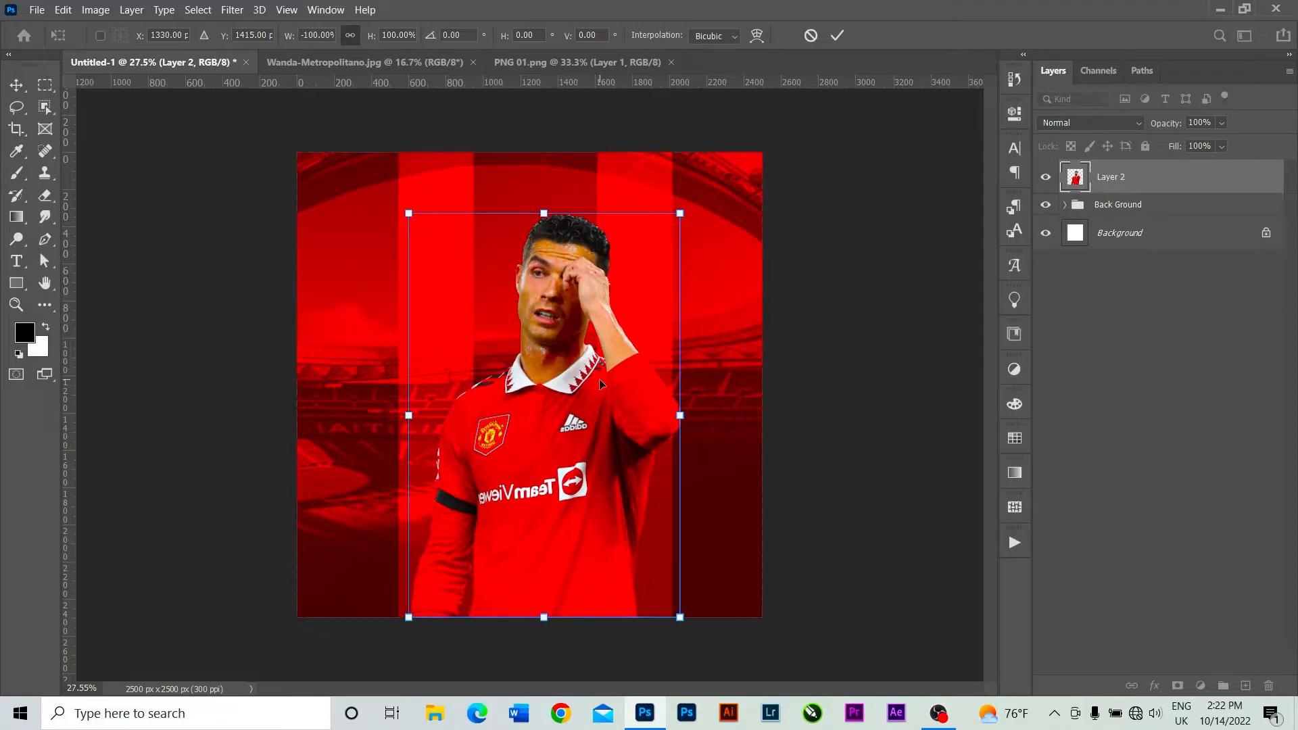
Nudge the flipped player left to an X position of about 1257 px and commit the transform.
key(Left)
key(Left)
key(Left)
key(Left)
key(Left)
key(Left)
key(Left)
key(Left)
key(Left)
key(Left)
key(Left)
key(Left)
key(Left)
key(Left)
key(Left)
key(Left)
key(Left)
key(Left)
key(Left)
key(Left)
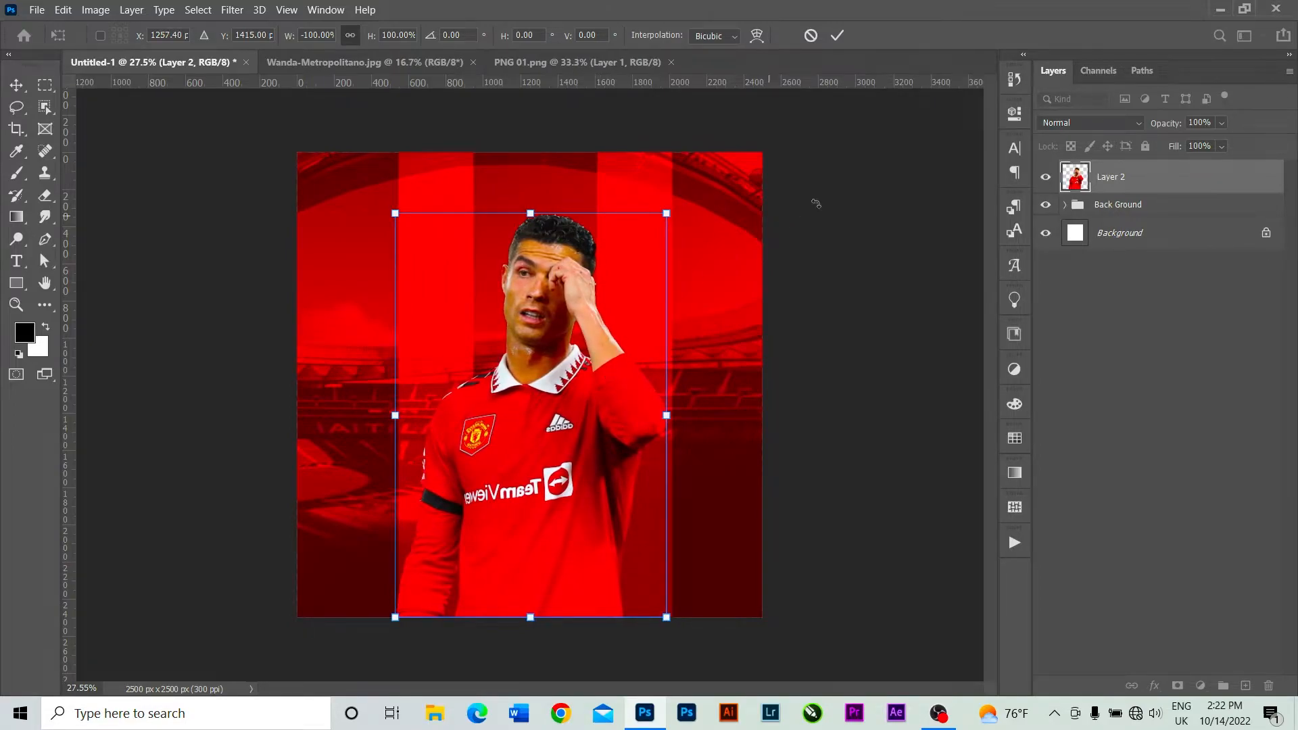
click(833, 35)
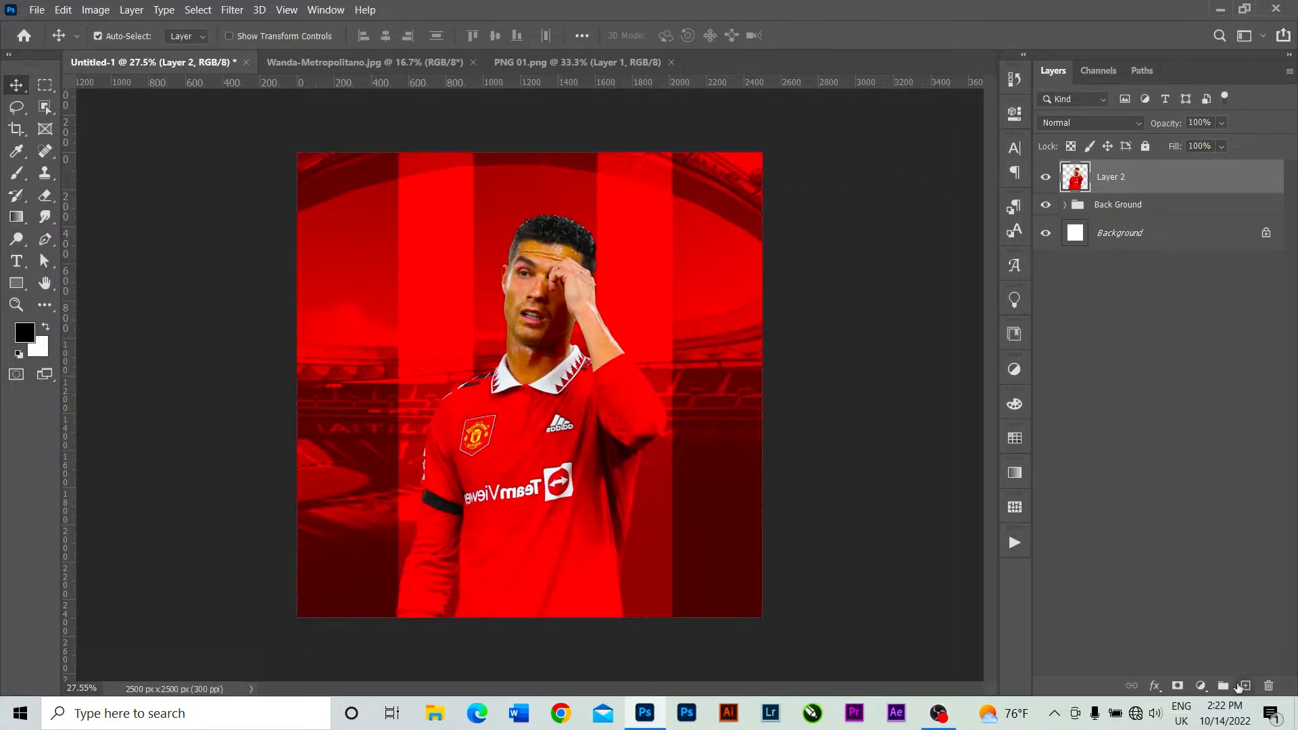
Add a Curves adjustment clipped to the player layer, lowering the curve in the shadows and the highlights.
click(1201, 686)
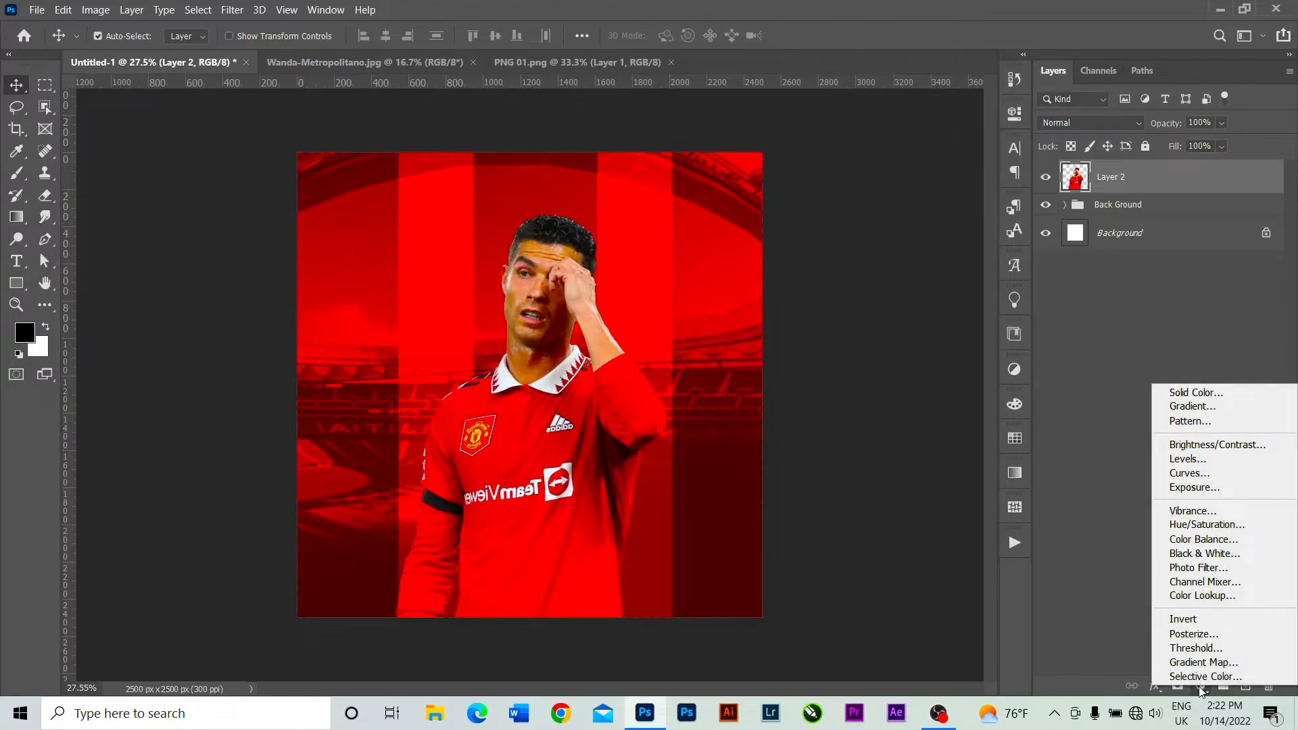
click(1211, 477)
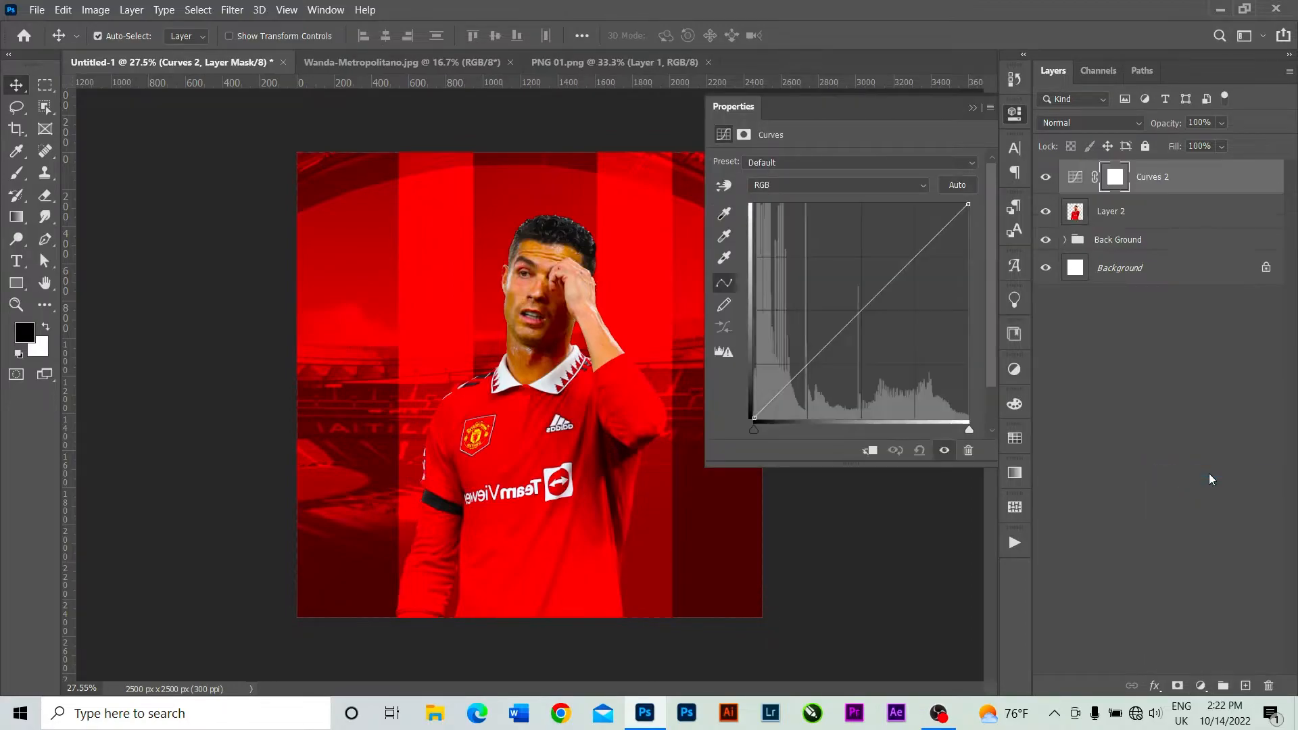
click(870, 450)
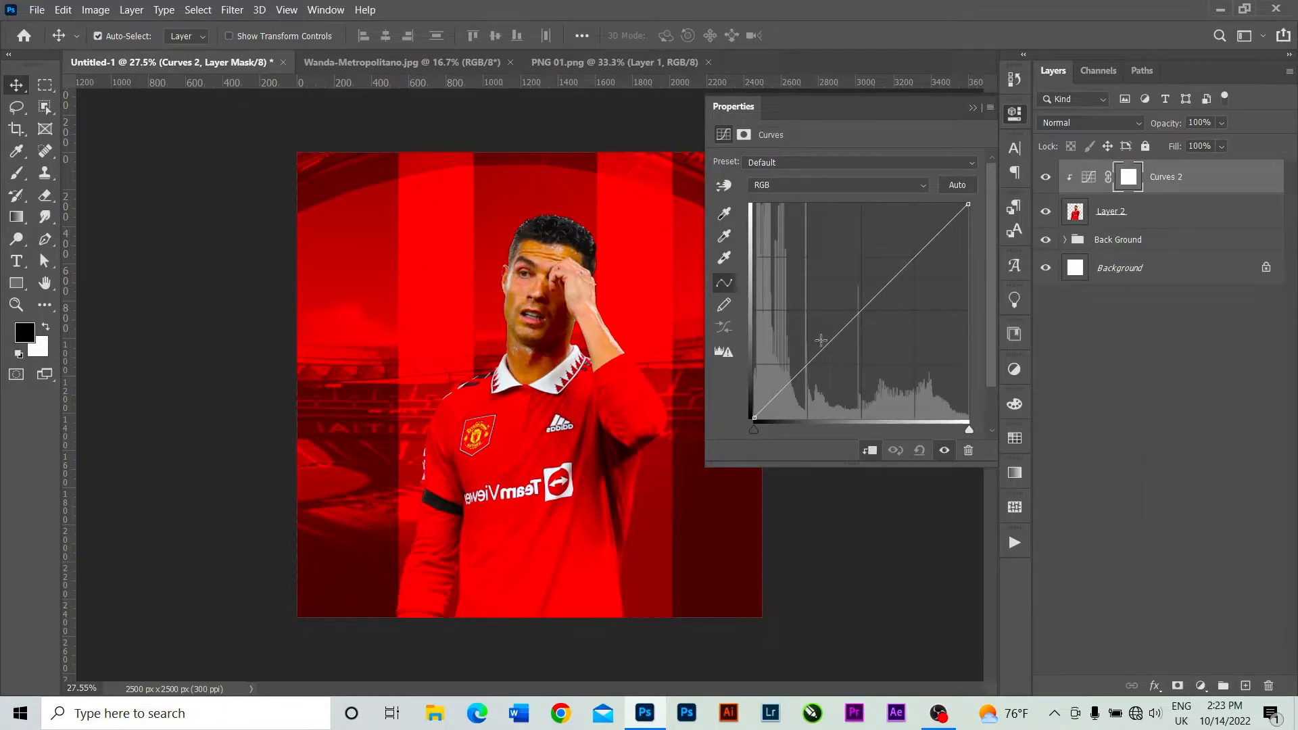
drag(814, 368, 814, 376)
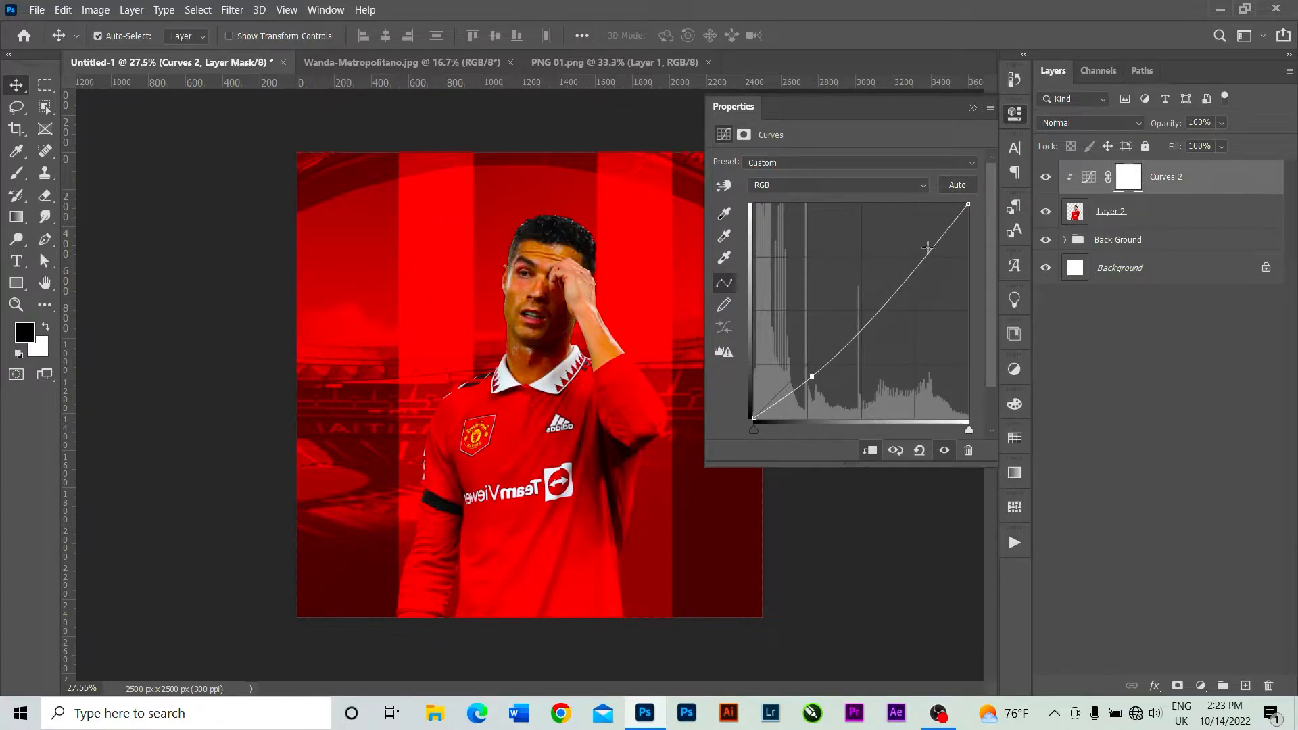
drag(934, 247, 941, 255)
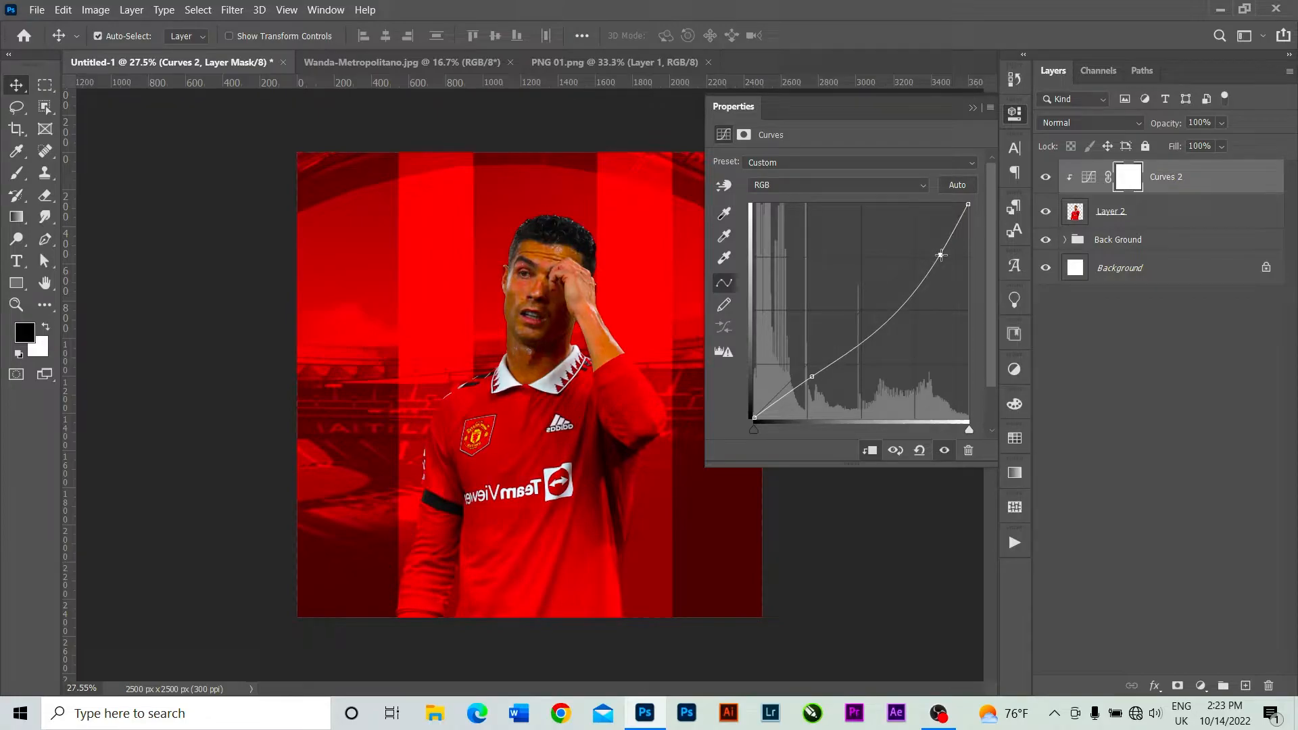
drag(941, 255, 940, 254)
click(973, 108)
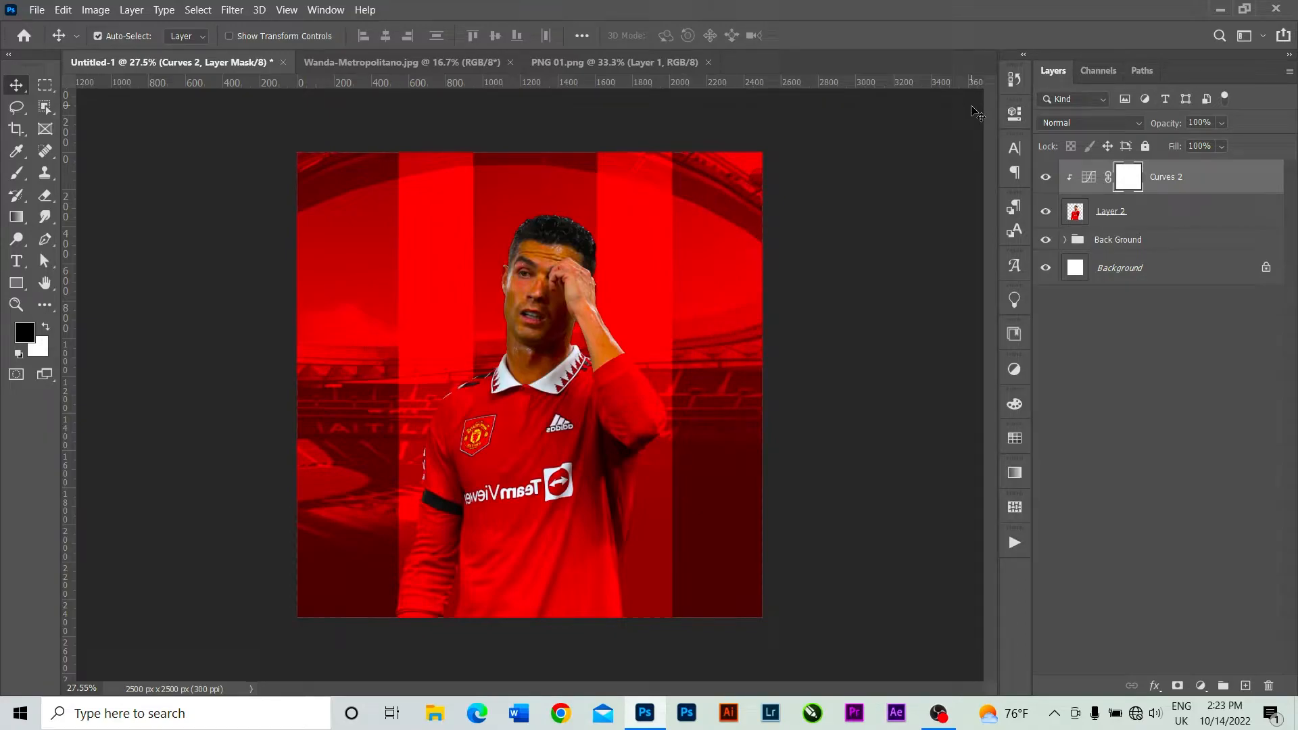
Duplicate the player layer, Layer 2, within the same document as Layer 2 copy.
click(1148, 213)
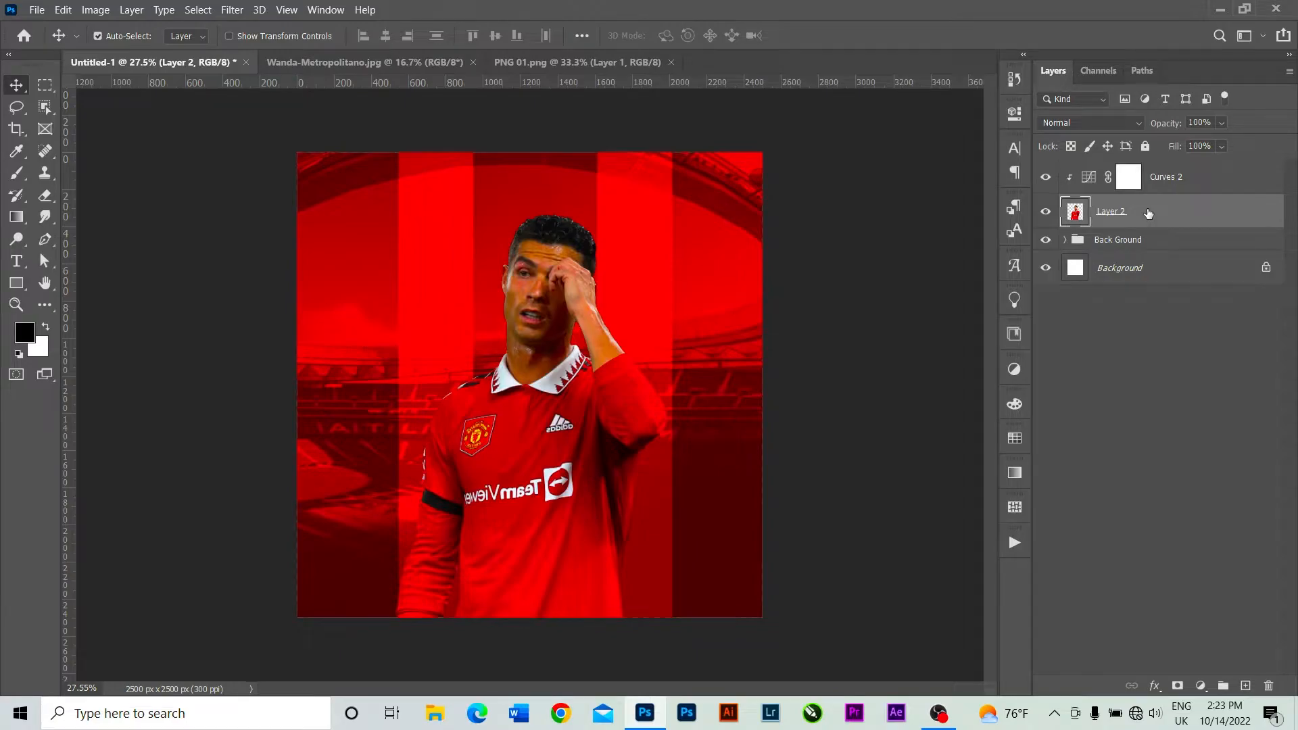
right_click(1148, 213)
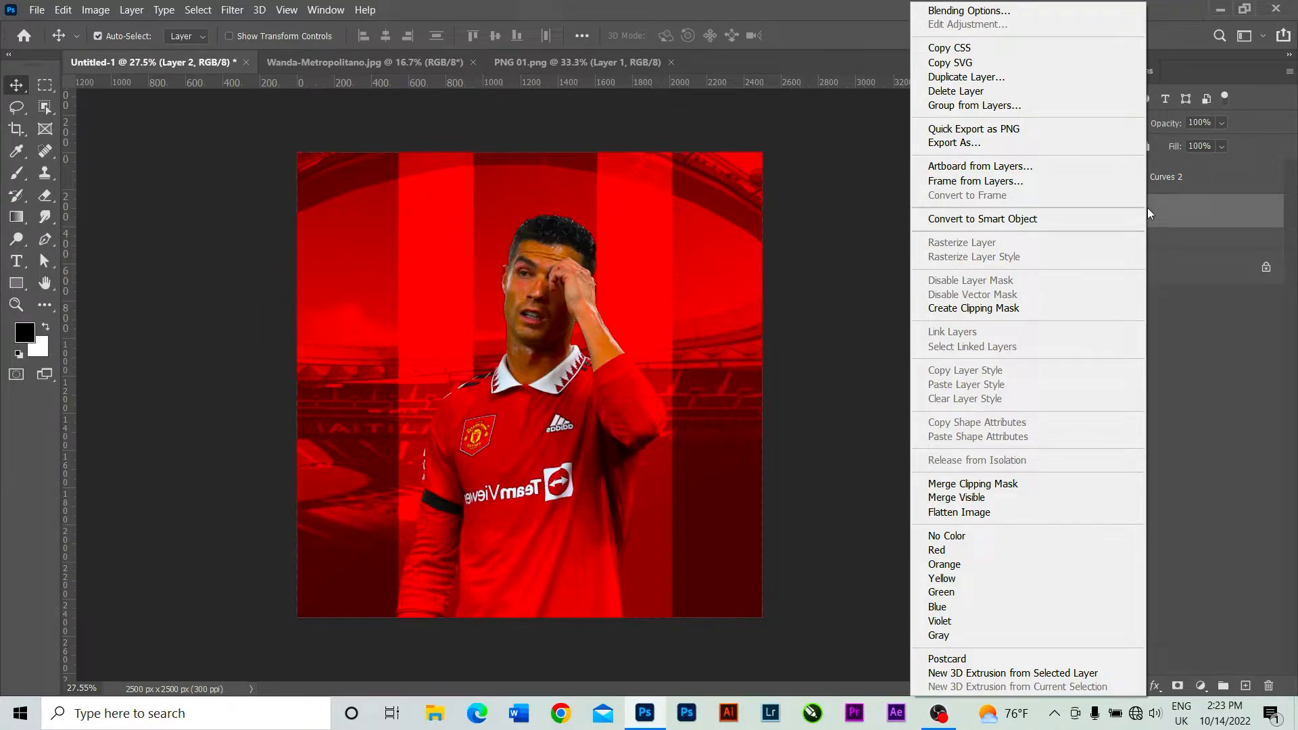
click(1027, 82)
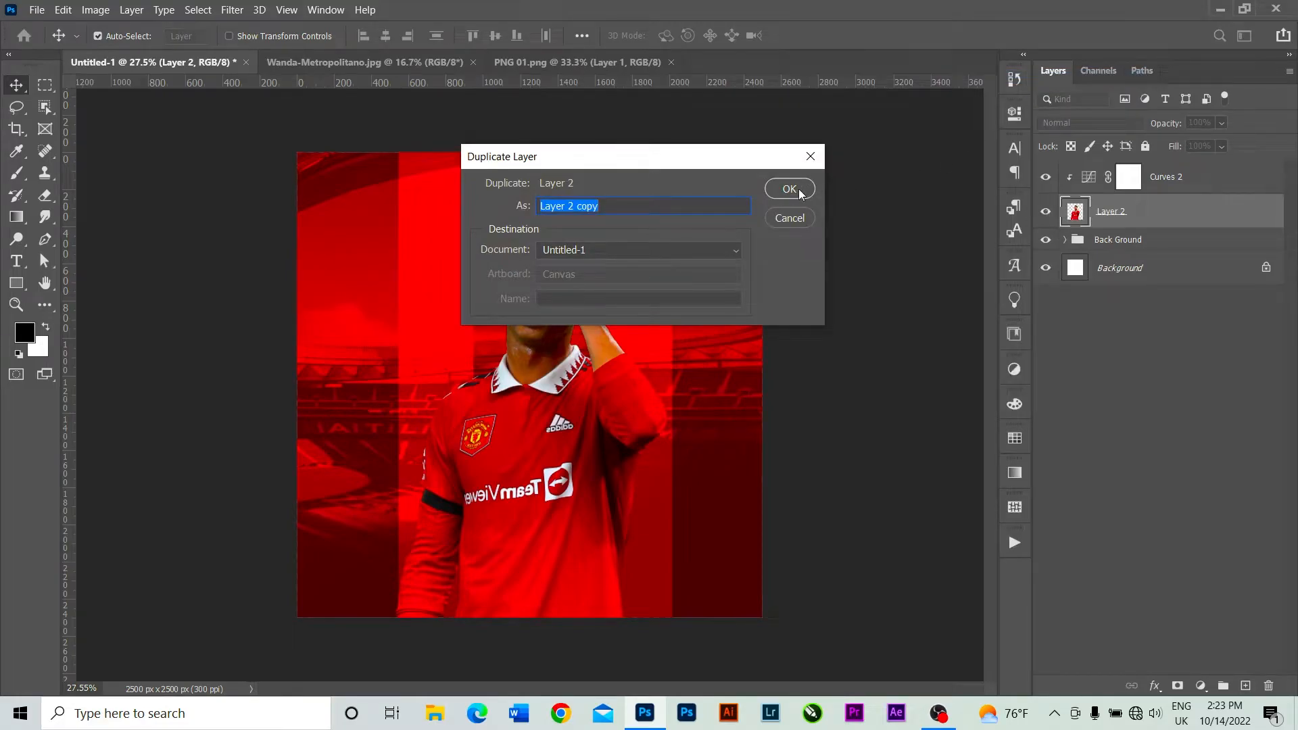
click(790, 189)
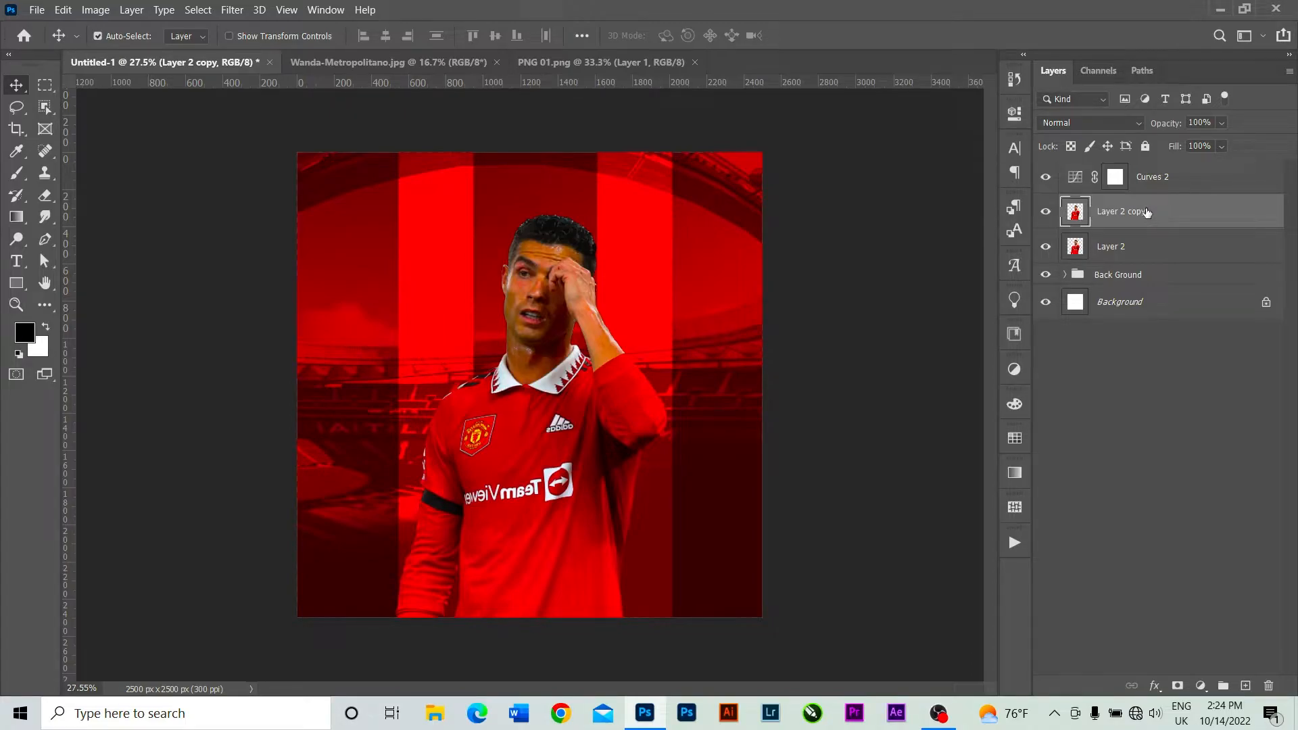
Start the High Pass filter on Layer 2 copy and enter a radius of 20 pixels.
click(230, 12)
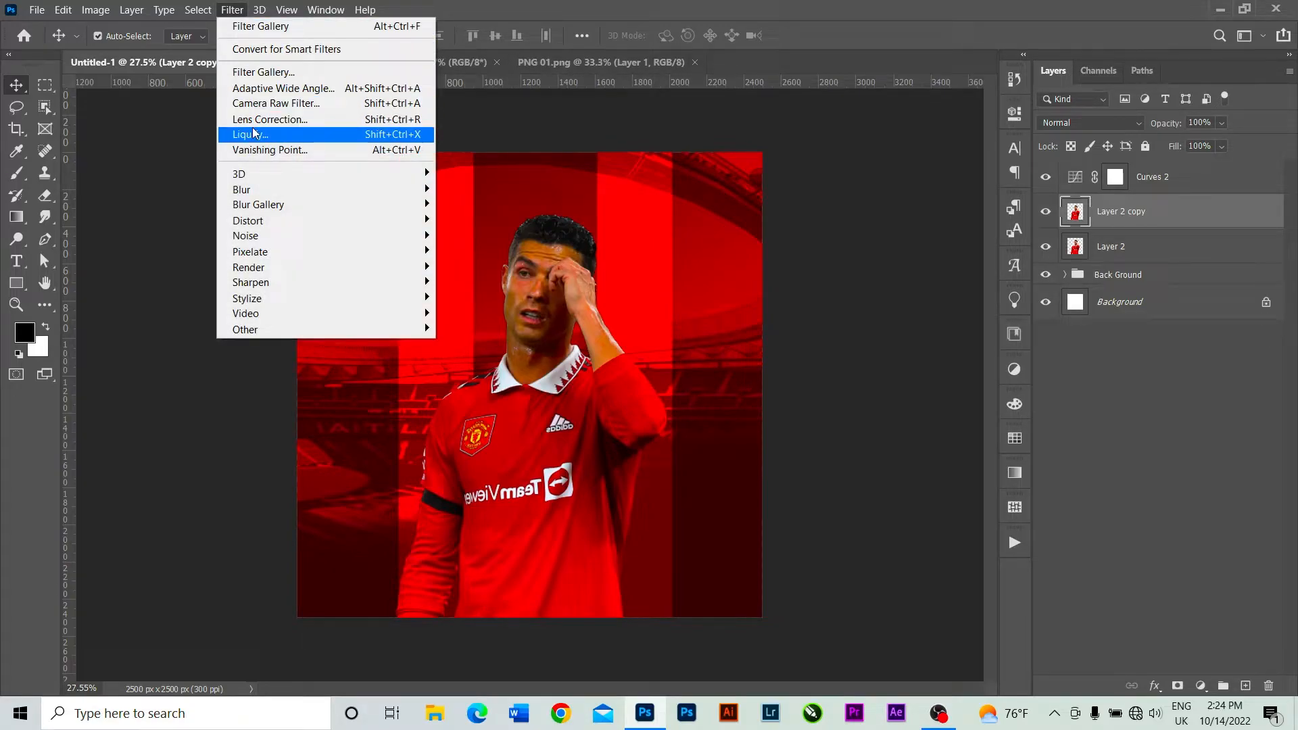
mouse_move(293, 330)
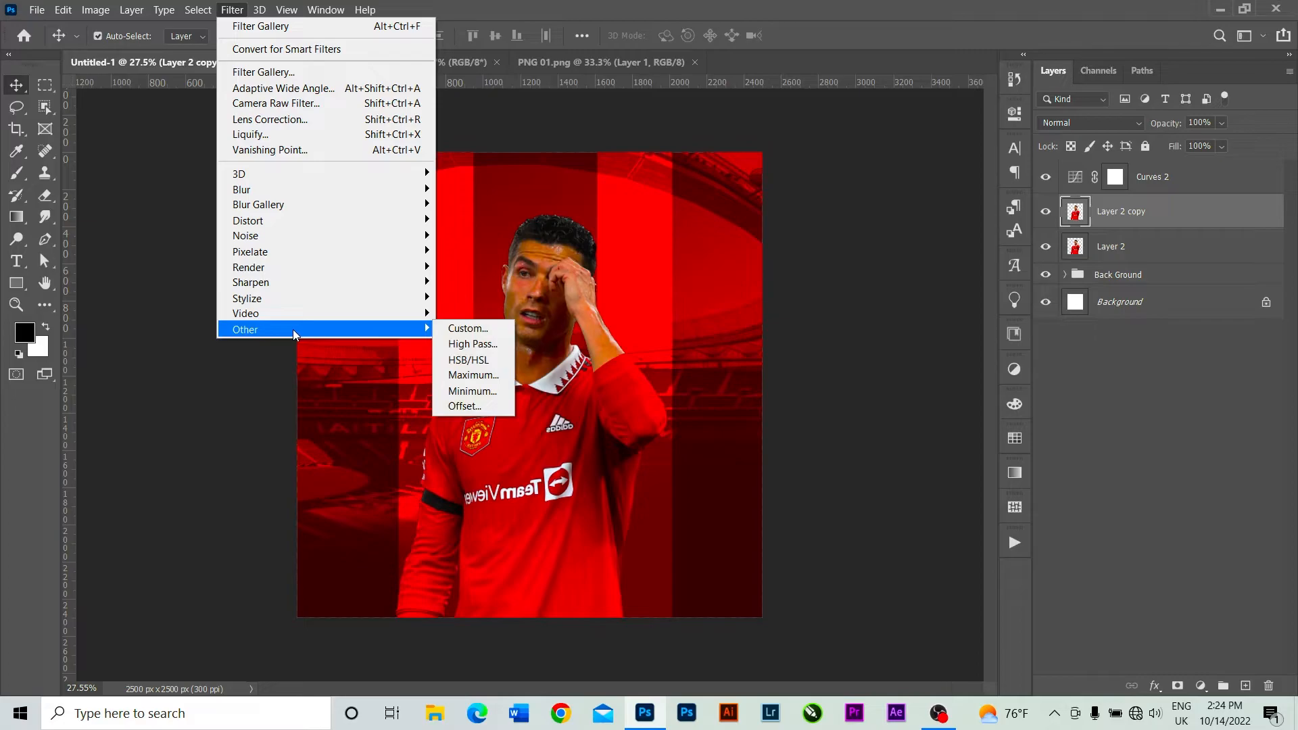
click(477, 344)
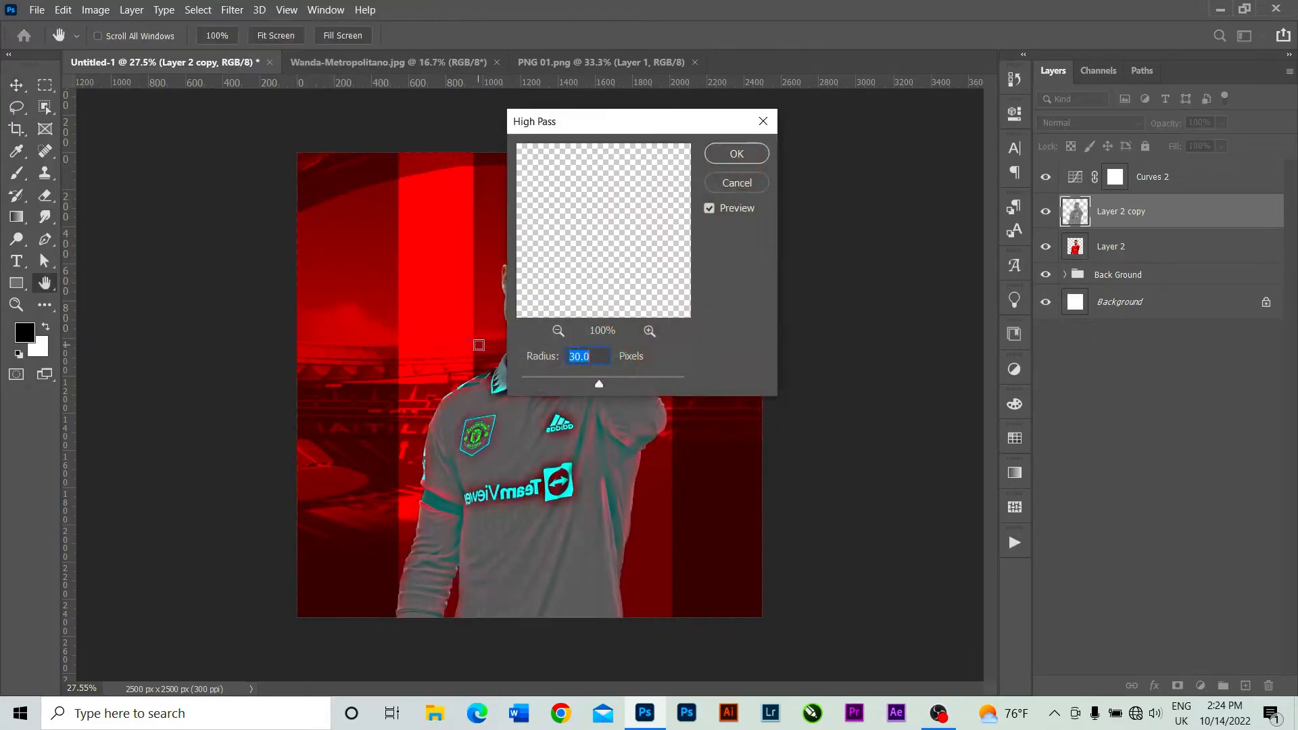
key(BackSpace)
text(35)
key(BackSpace)
text(30)
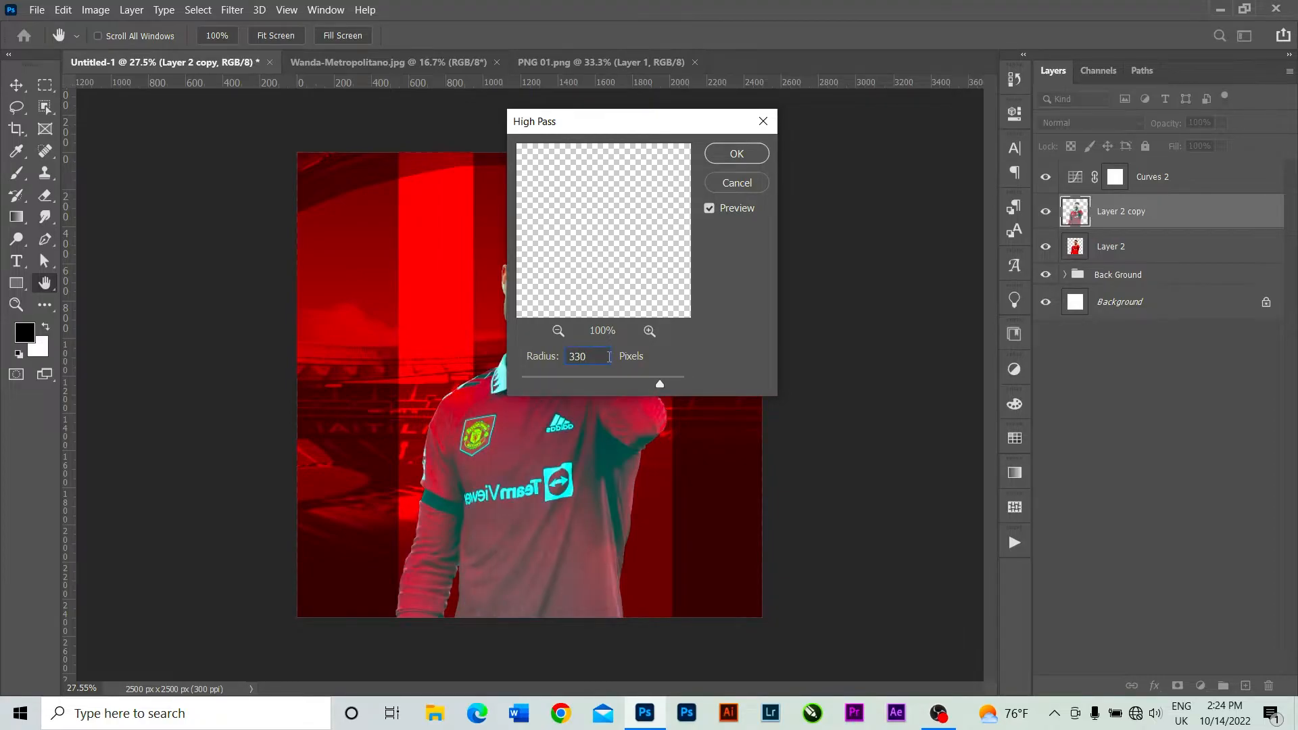
key(BackSpace)
key(BackSpace)
key(BackSpace)
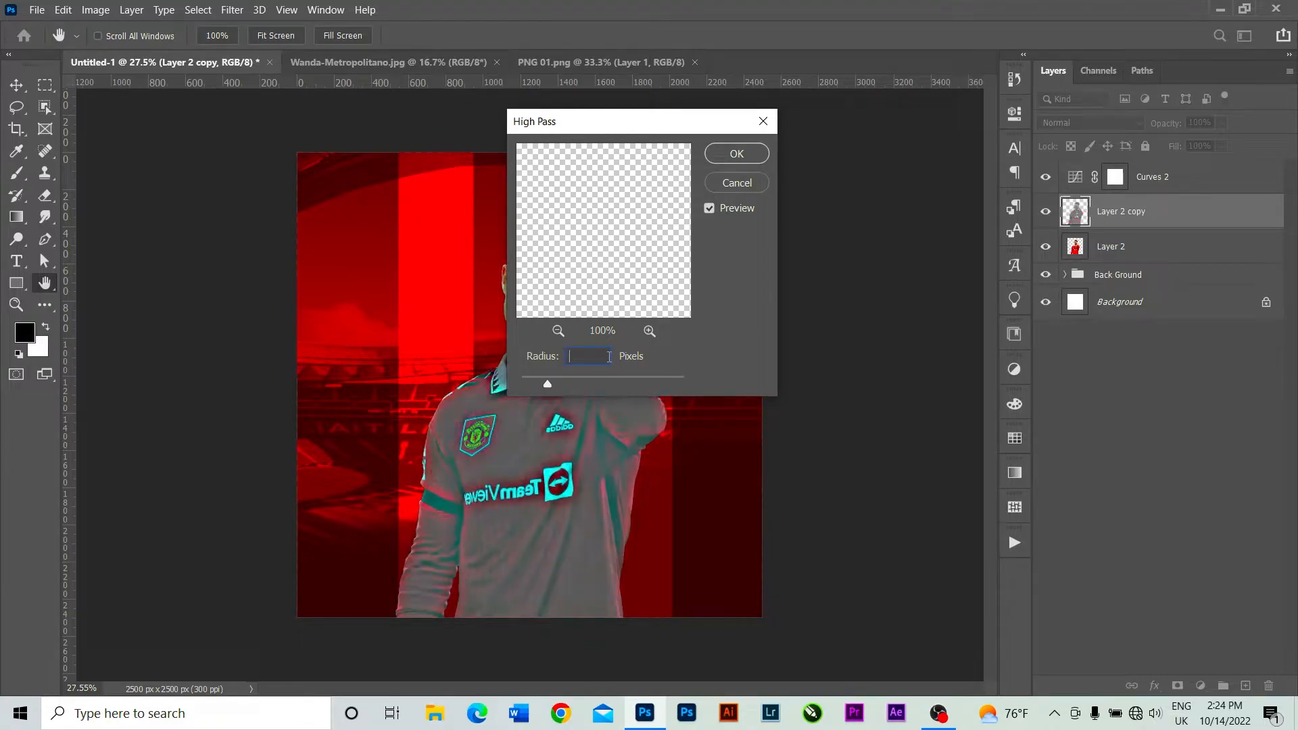
text(20)
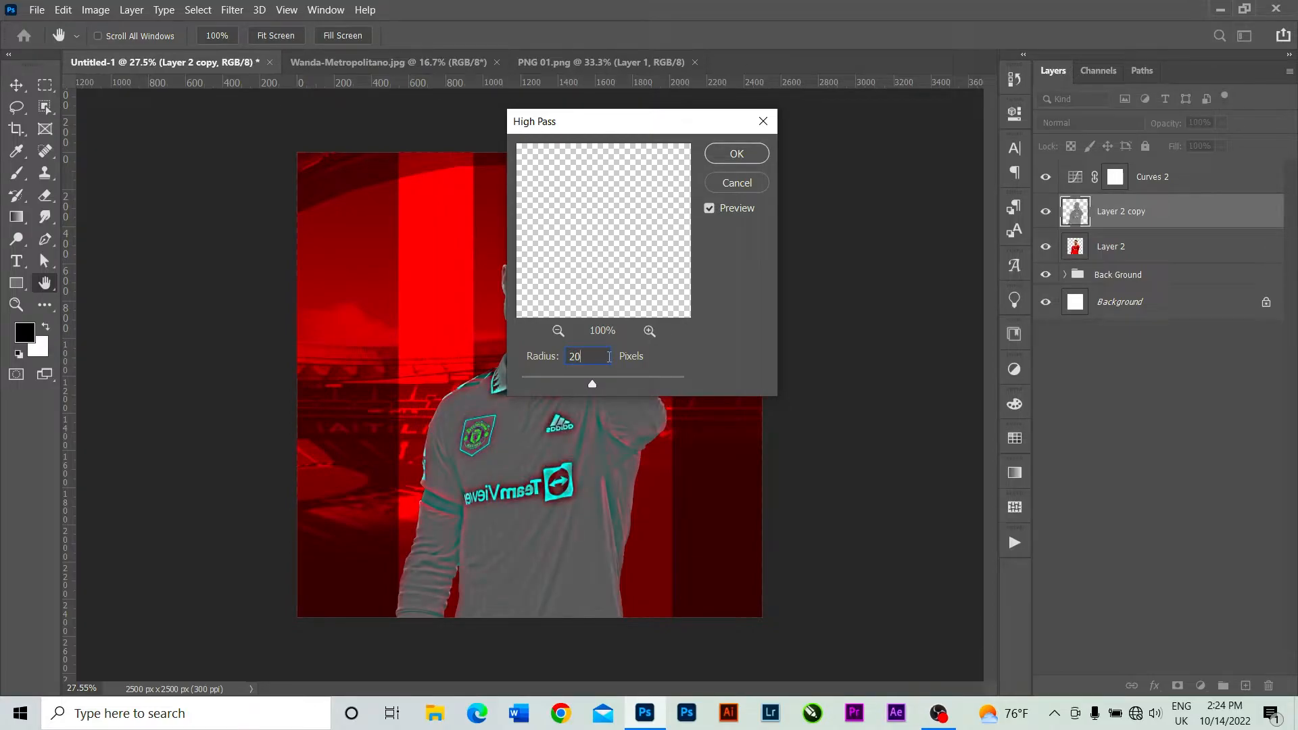
Try a High Pass radius of 28.5 pixels on the player copy.
key(BackSpace)
text(8.5)
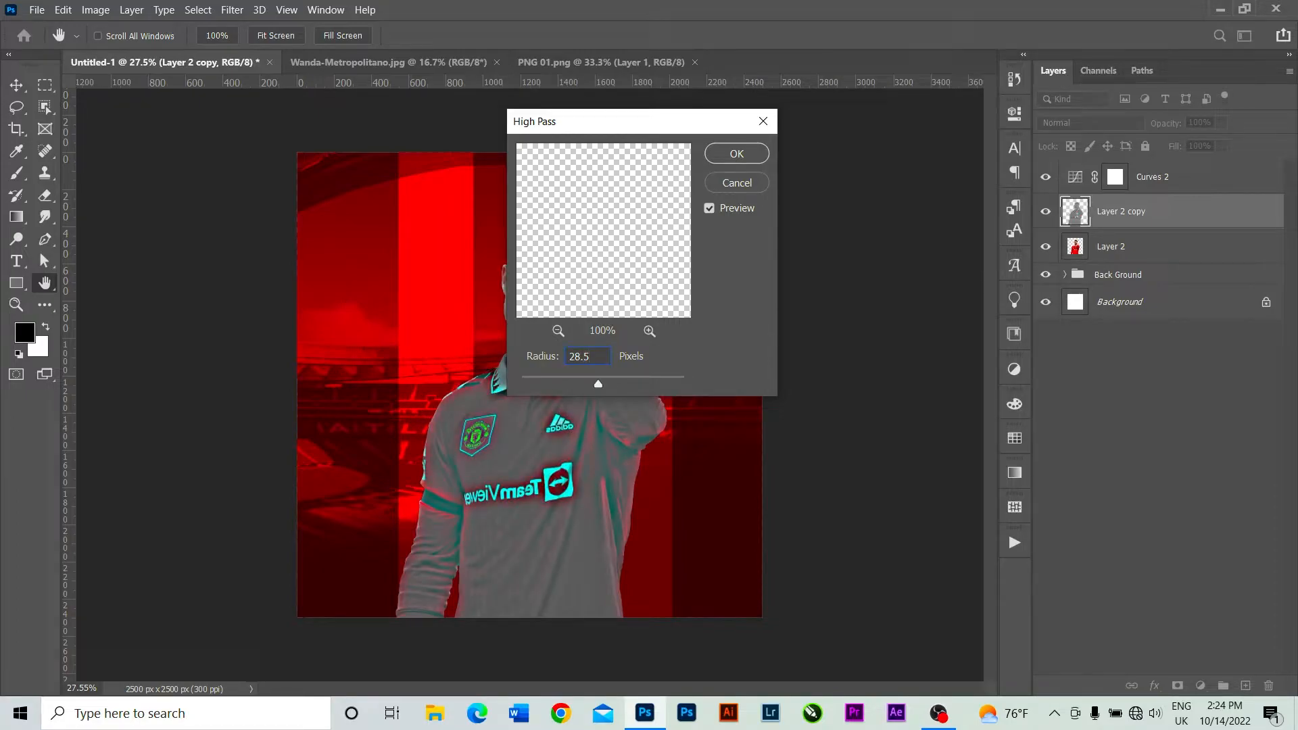
Set the High Pass radius to 20 pixels and apply the filter to the player copy.
key(BackSpace)
key(BackSpace)
key(BackSpace)
key(BackSpace)
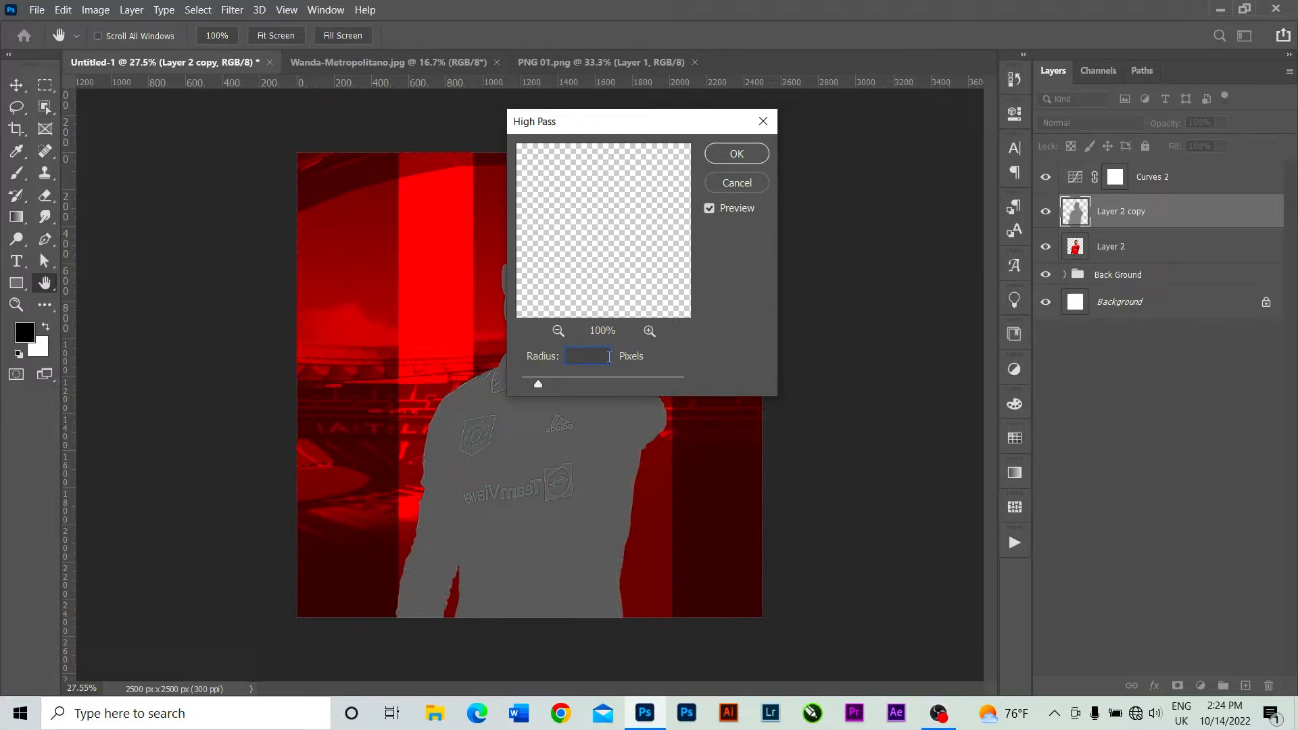
text(20)
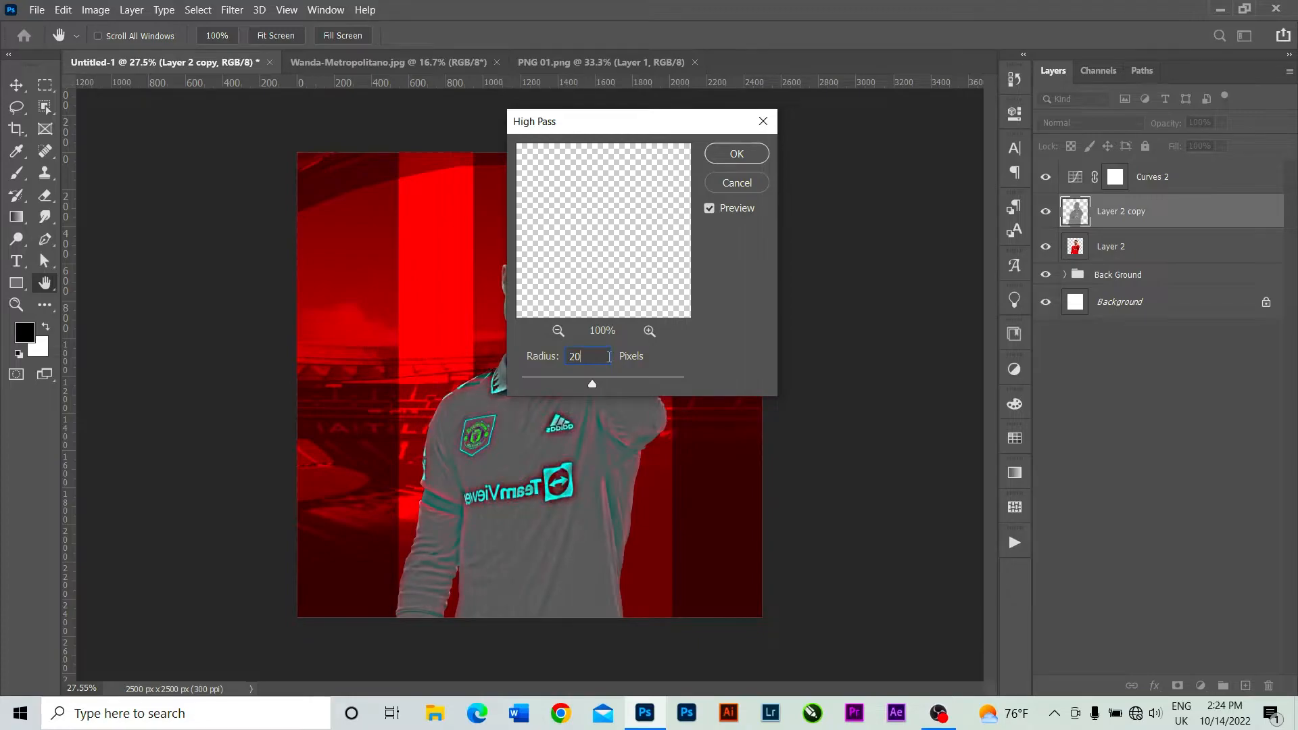
click(737, 154)
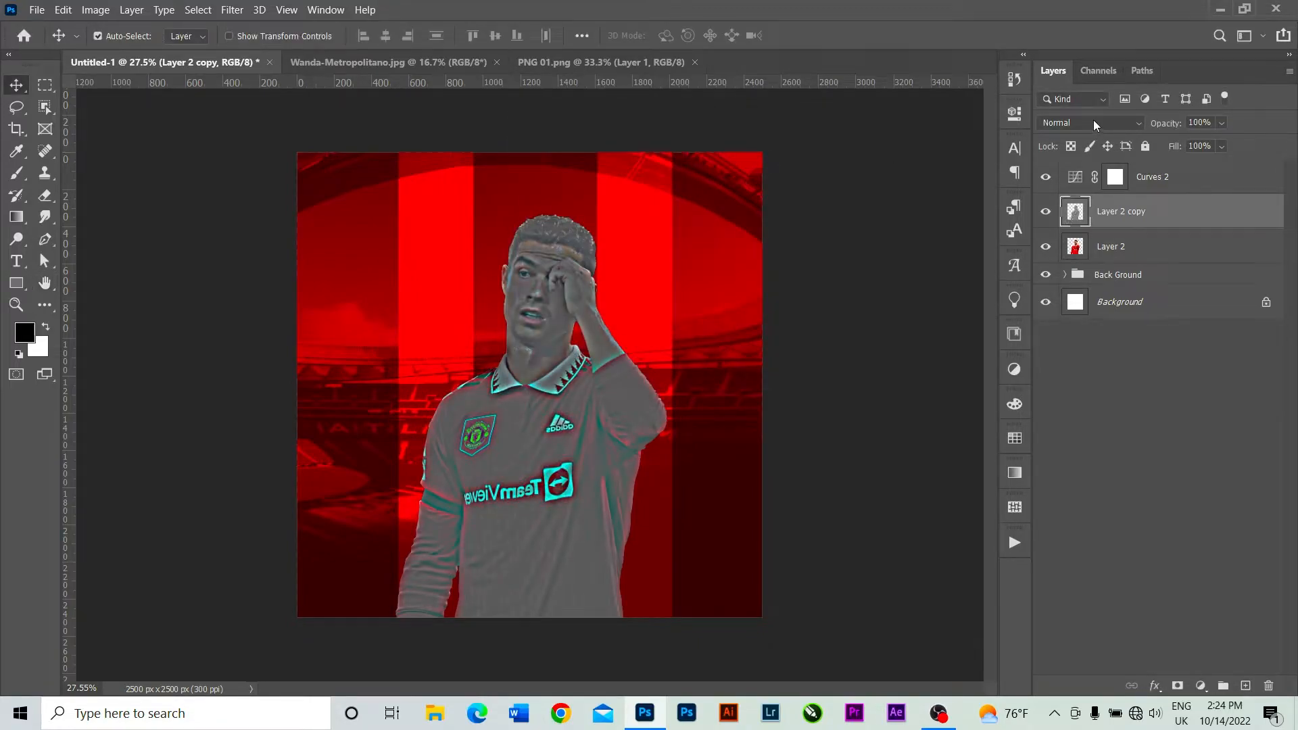
Set the blend mode of the High Pass player copy to Soft Light.
click(1093, 122)
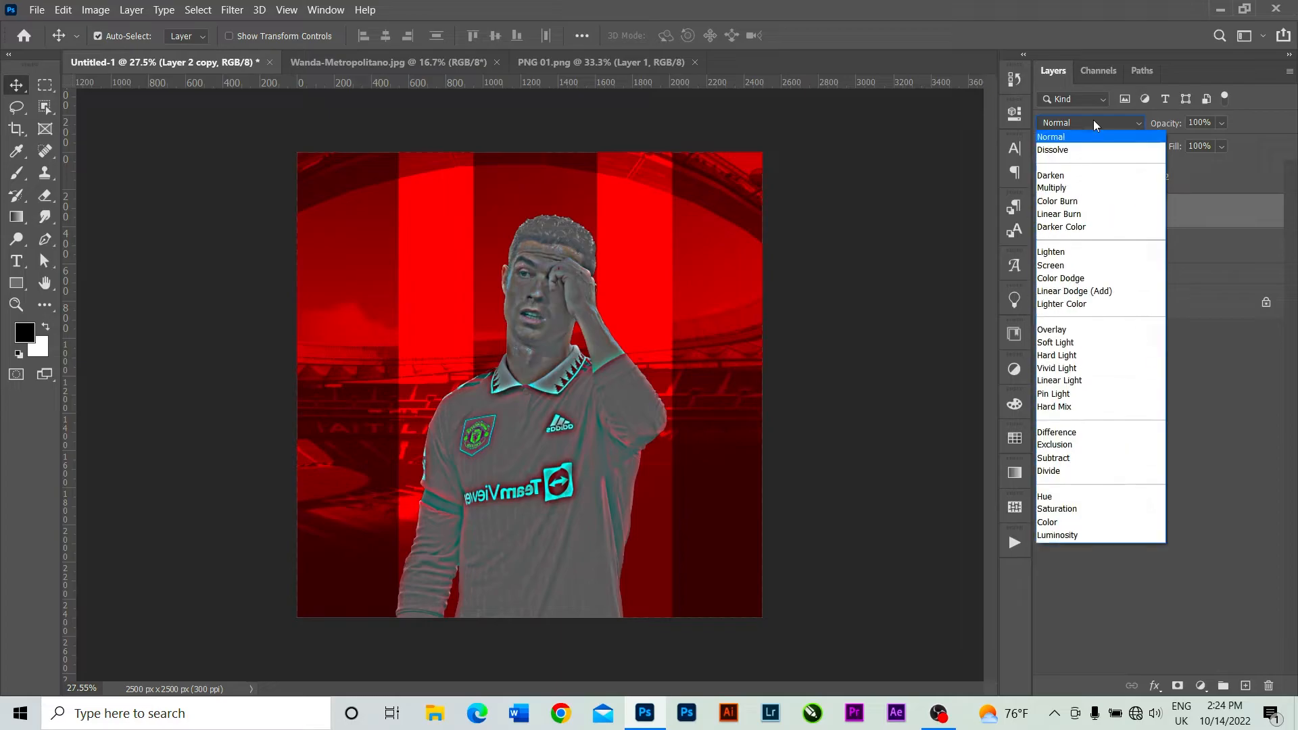
click(1072, 343)
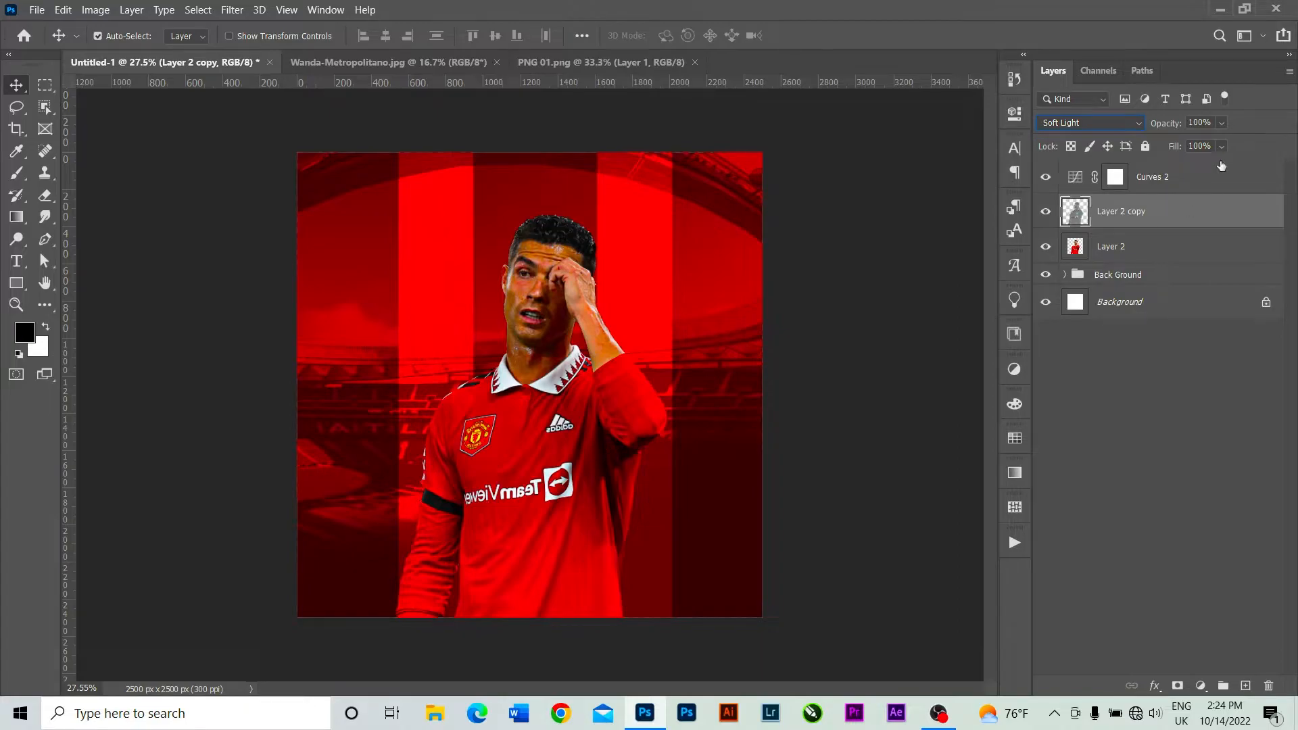
click(1221, 122)
click(1263, 119)
Group Curves 2, Layer 2 copy and Layer 2 together.
click(1190, 181)
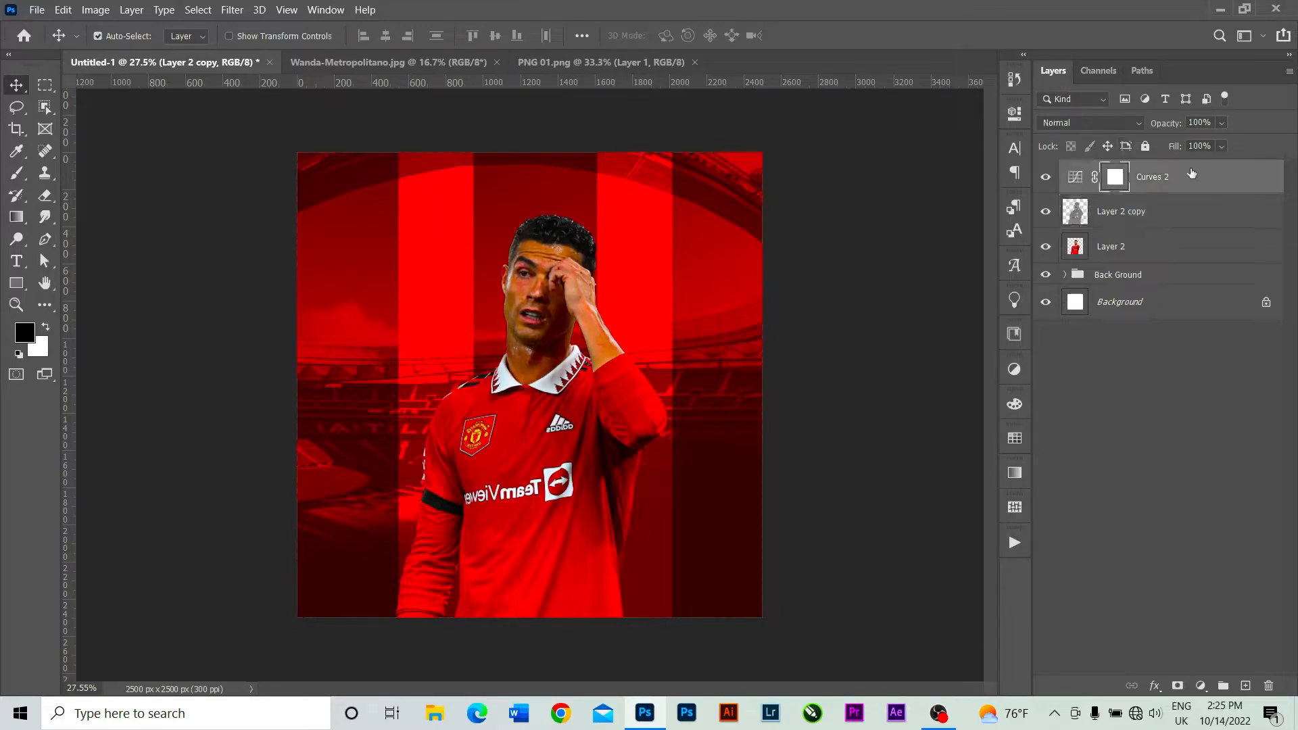
shift+click(1176, 246)
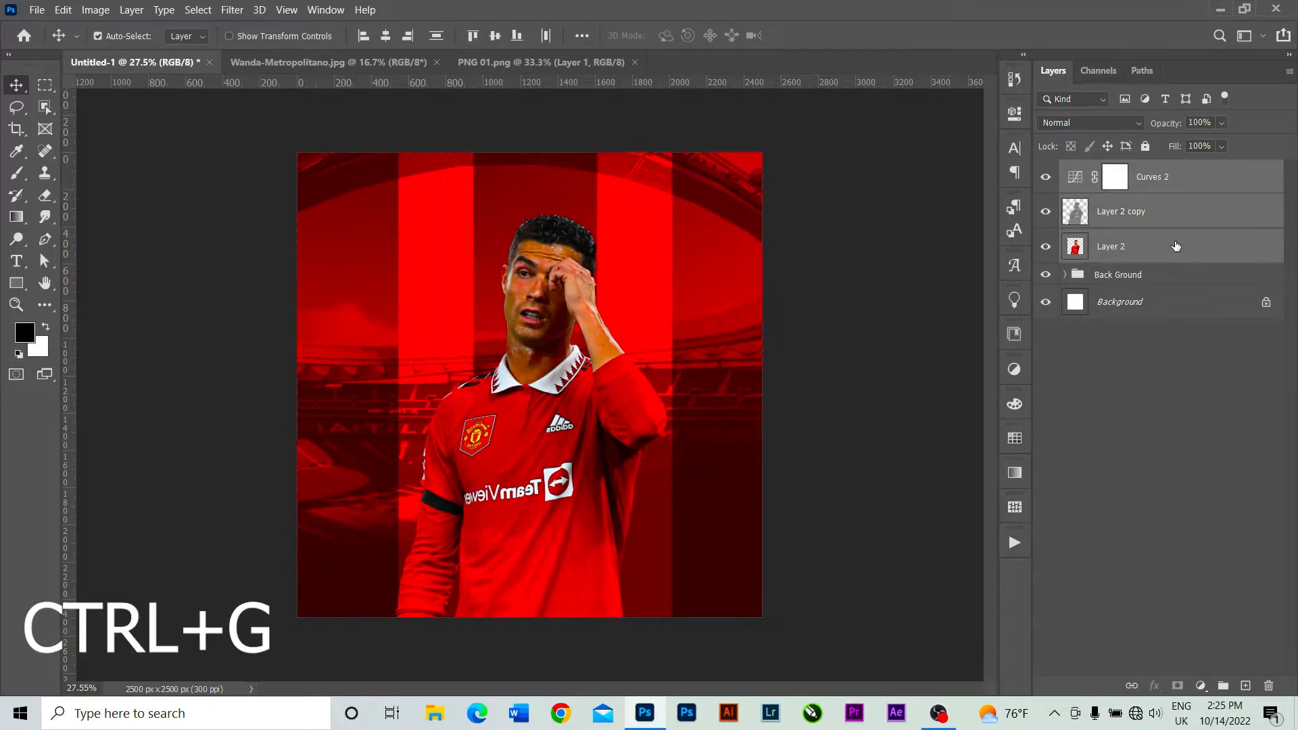
key(ctrl+g)
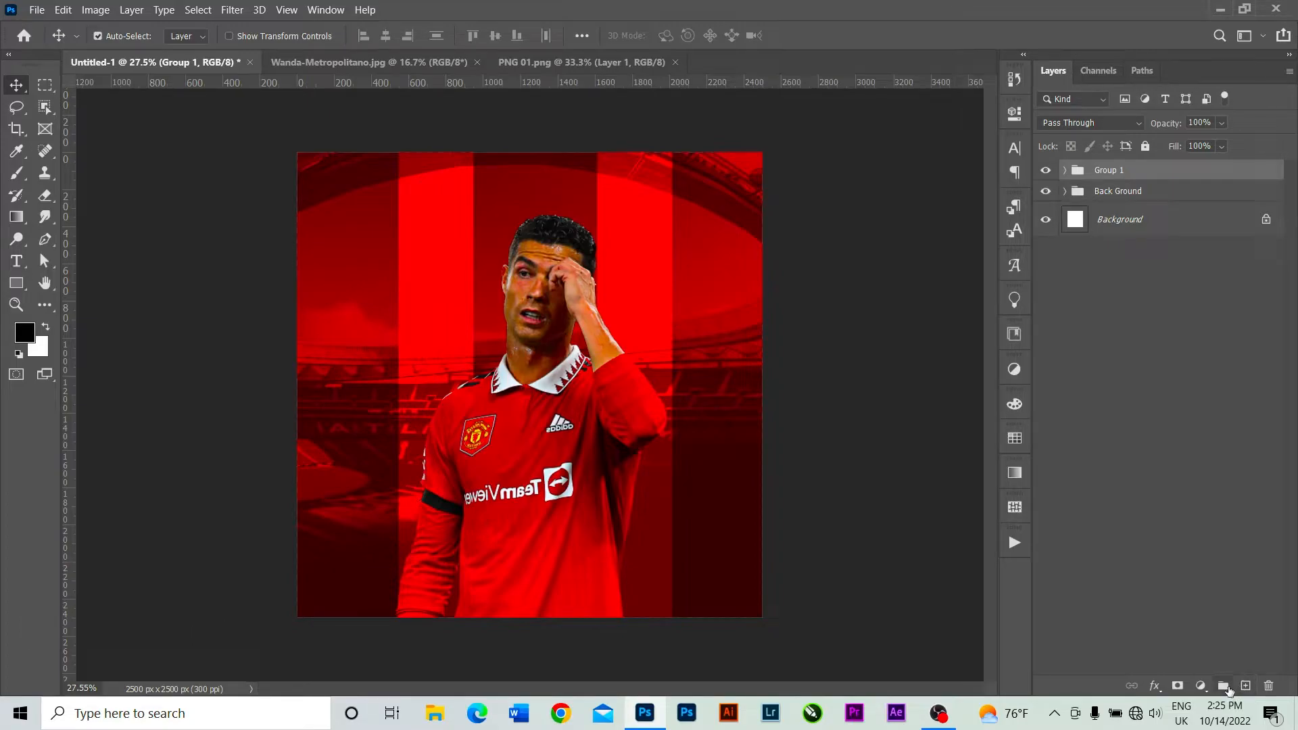
Add a Curves adjustment above the player group and clip it to Group 1.
click(1201, 685)
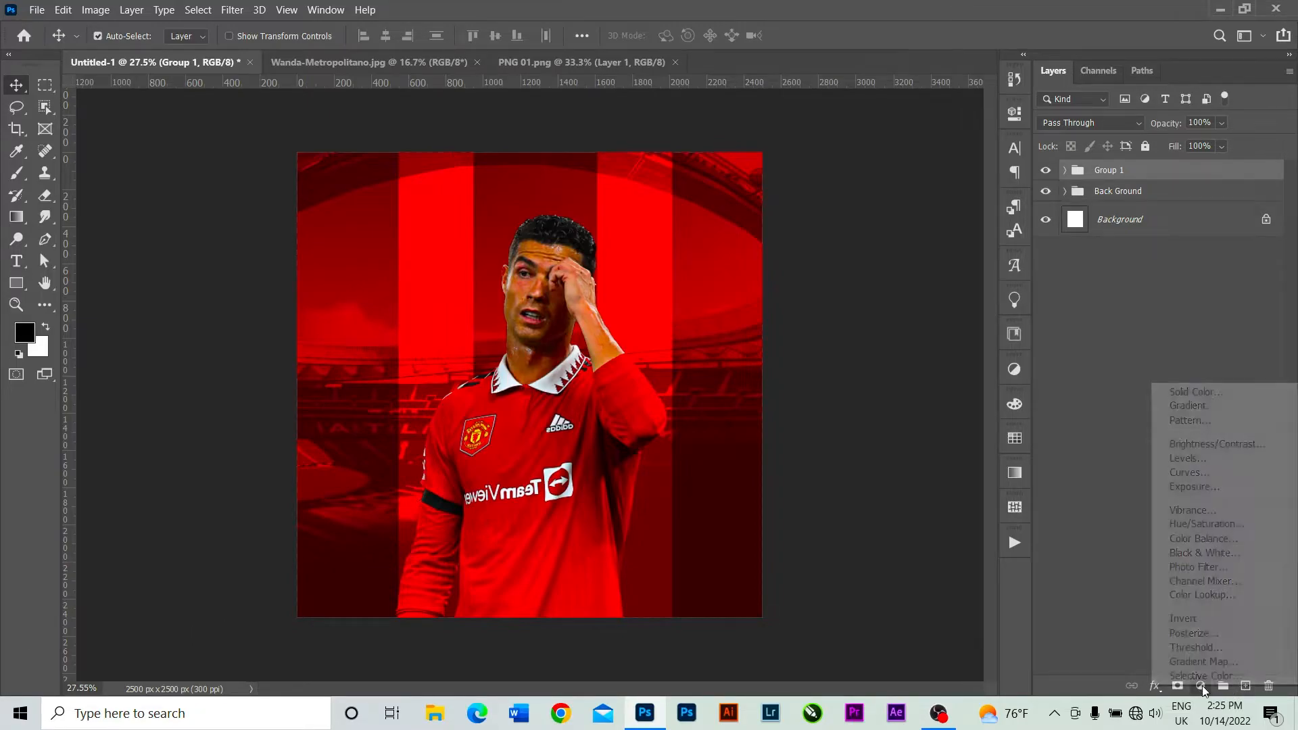
click(1202, 471)
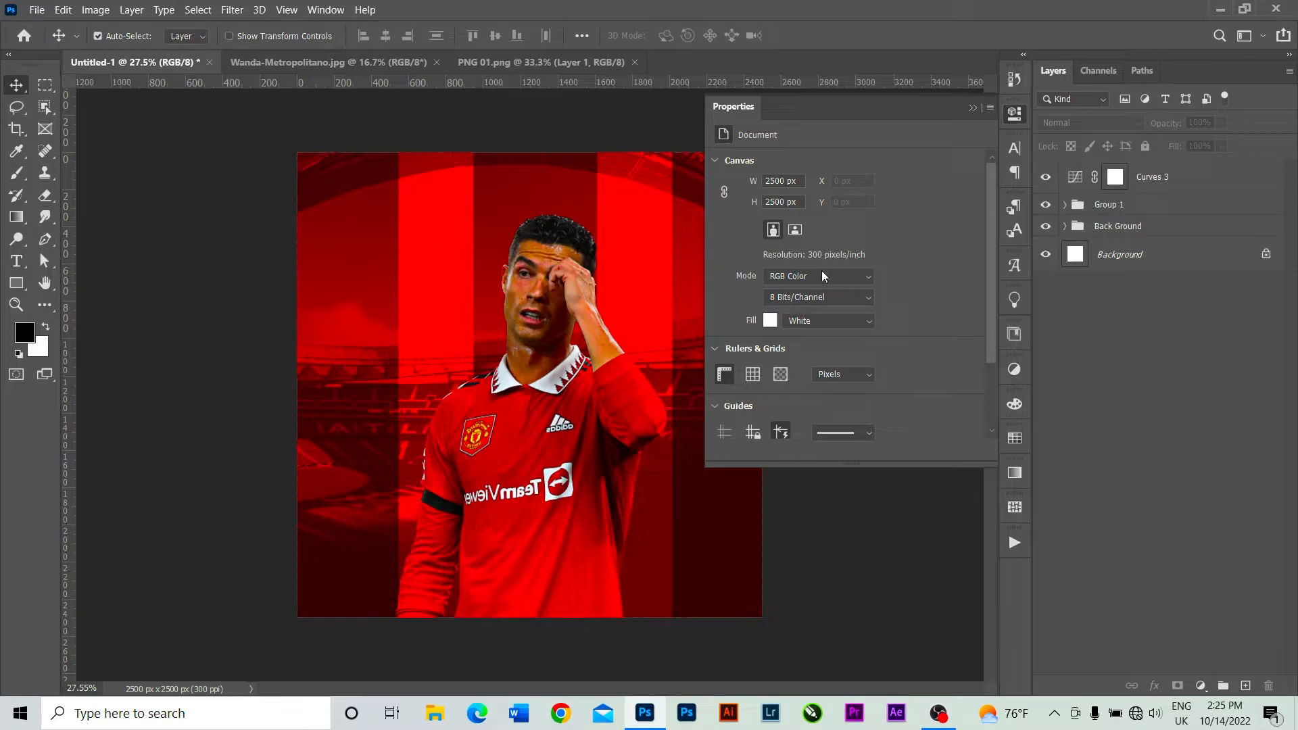
click(972, 108)
click(1077, 178)
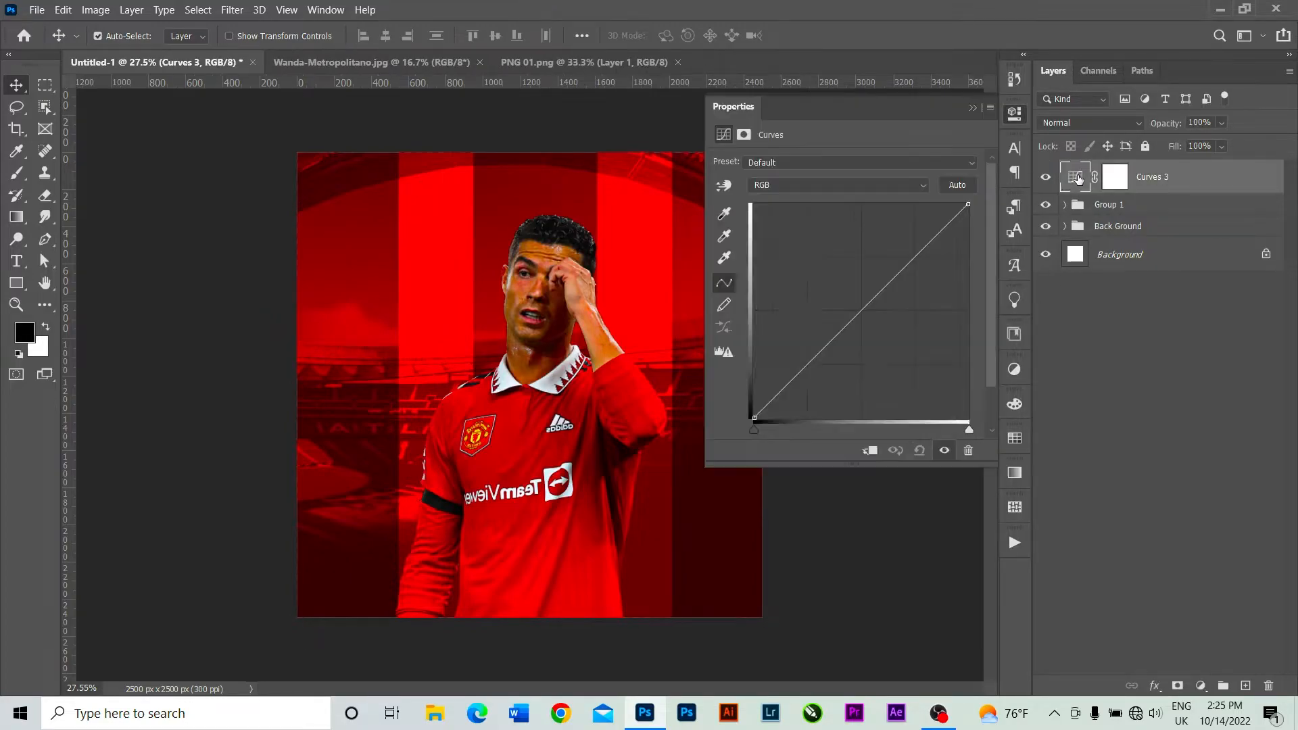
click(871, 451)
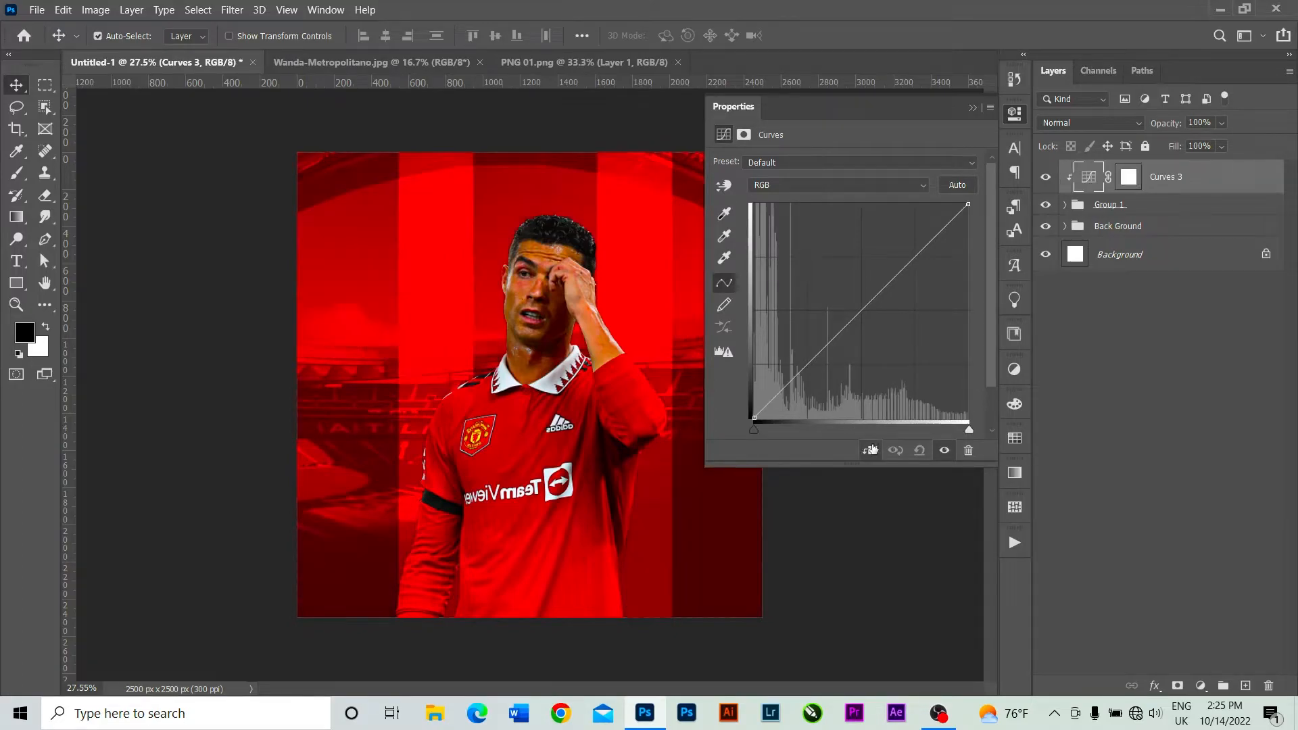
Lower the Curves 3 curve slightly in the shadows and the highlights to darken the player group.
click(812, 359)
drag(812, 360, 821, 369)
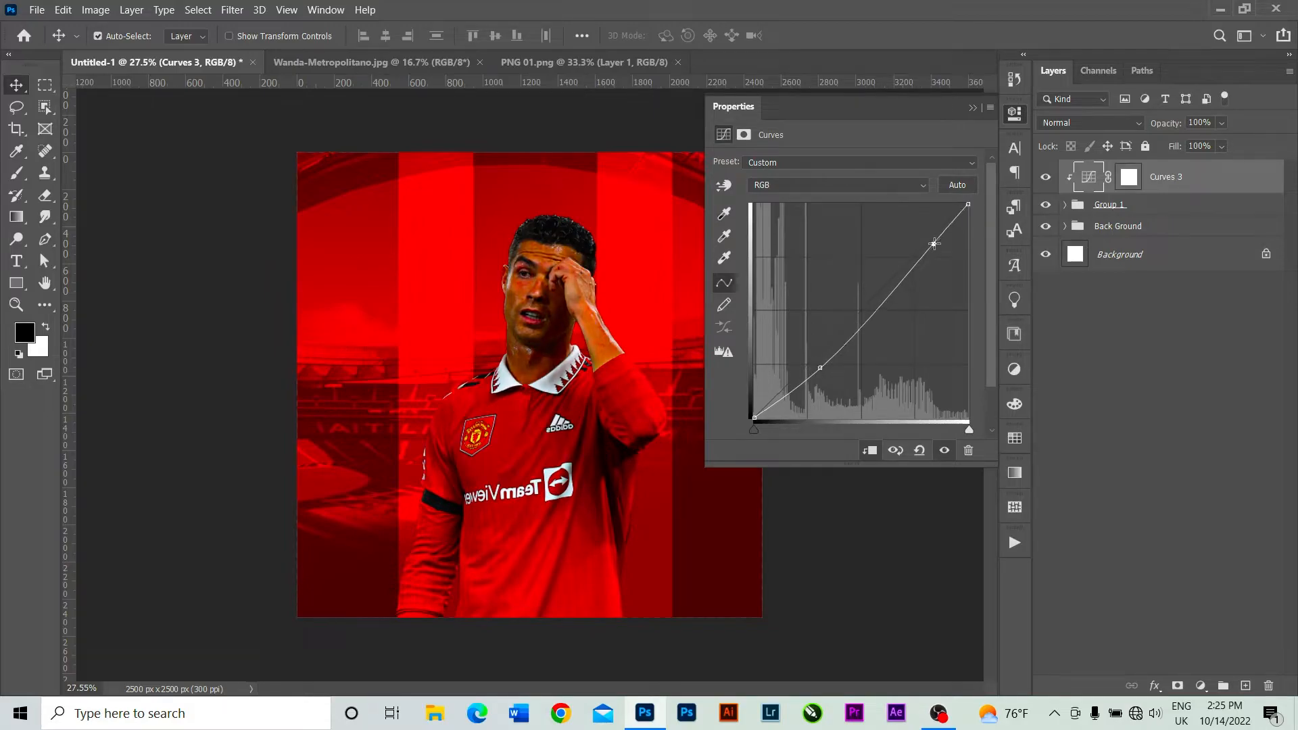
drag(933, 242, 937, 249)
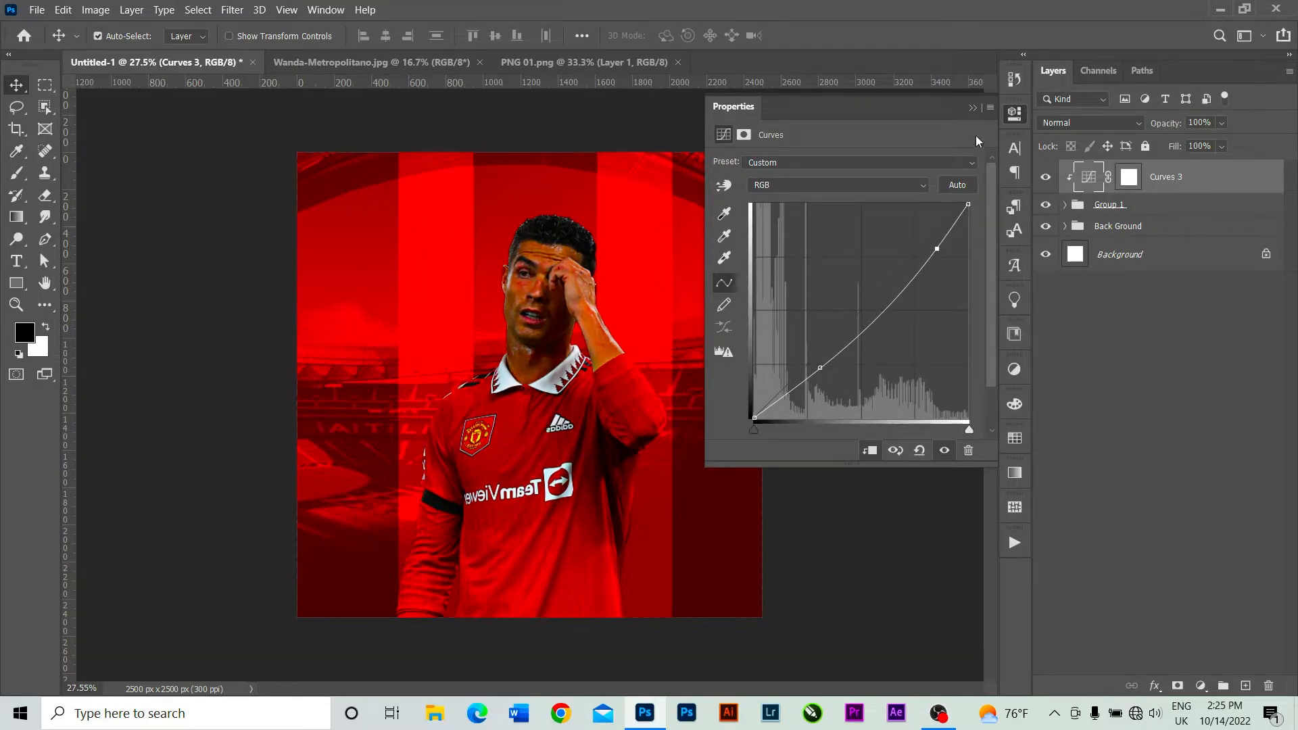
click(978, 106)
click(972, 114)
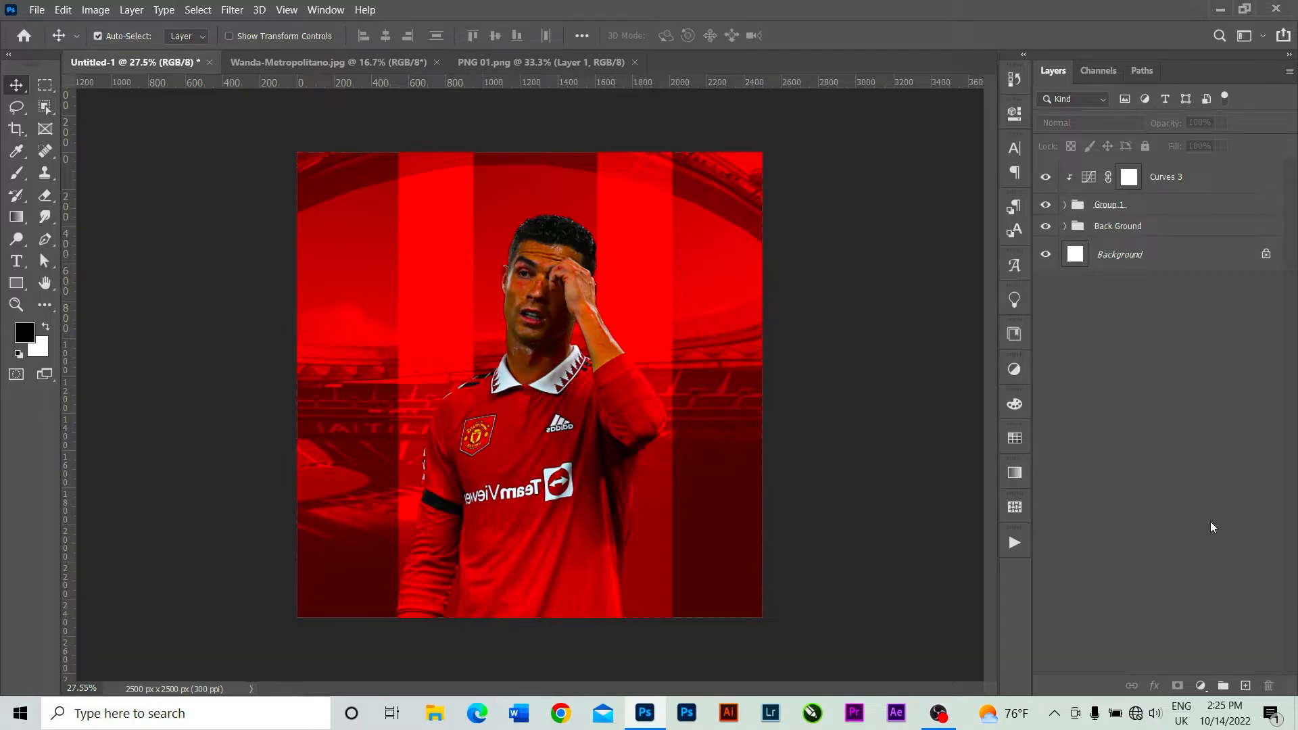
Add a Hue/Saturation adjustment clipped to Group 1 and lower its saturation to about -28.
click(1200, 685)
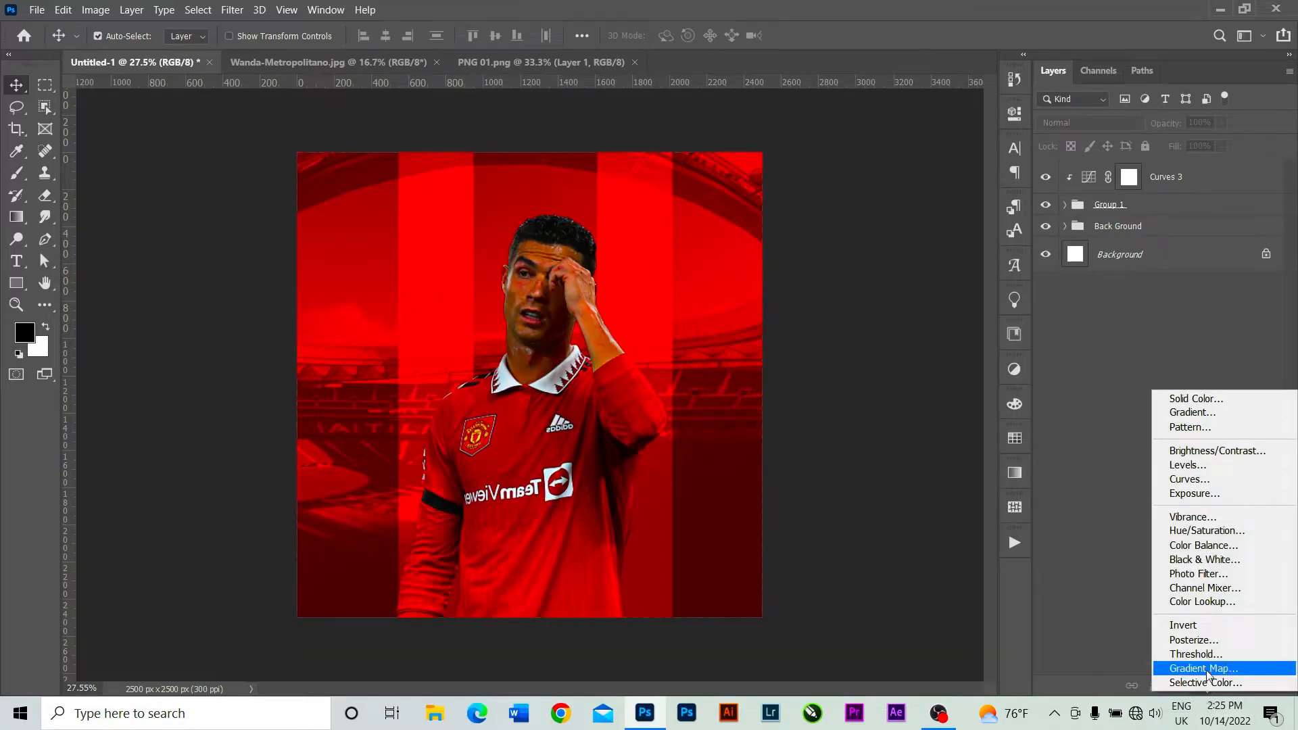
click(1201, 531)
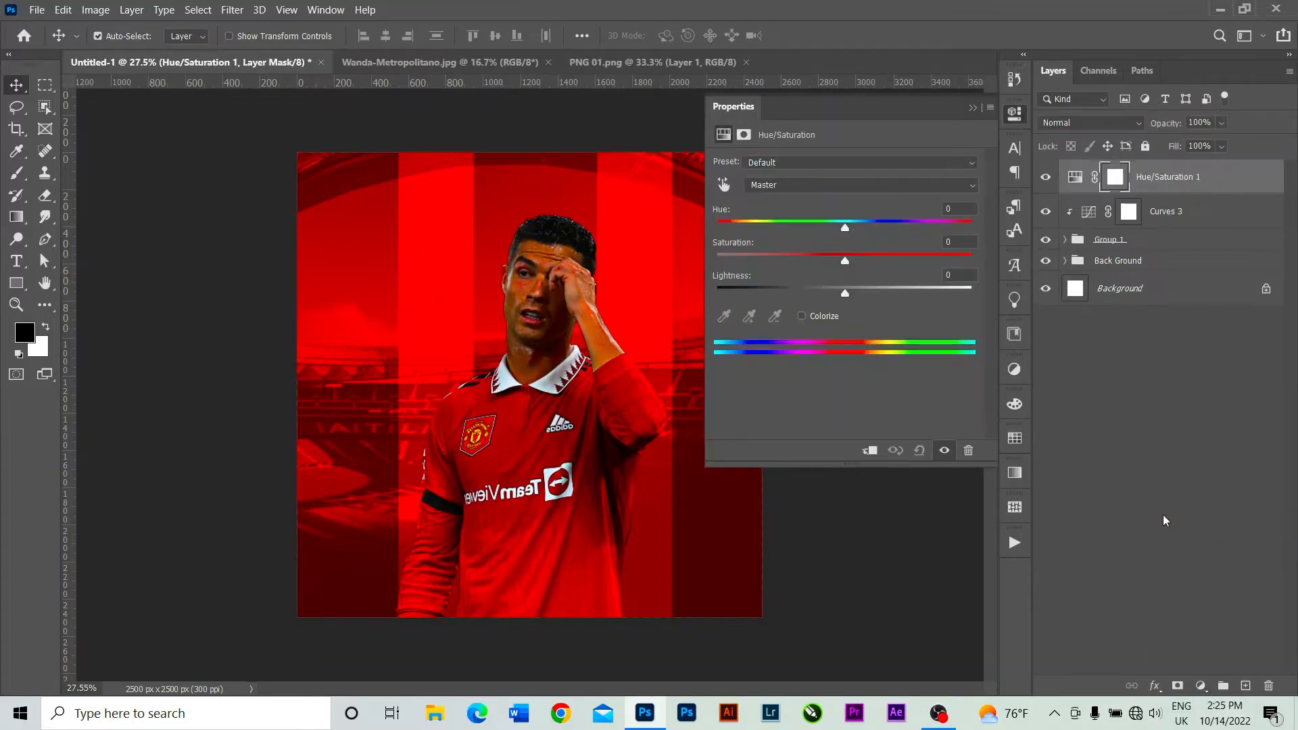
click(844, 257)
mouse_move(829, 259)
mouse_down()
mouse_move(813, 258)
mouse_move(842, 261)
mouse_up()
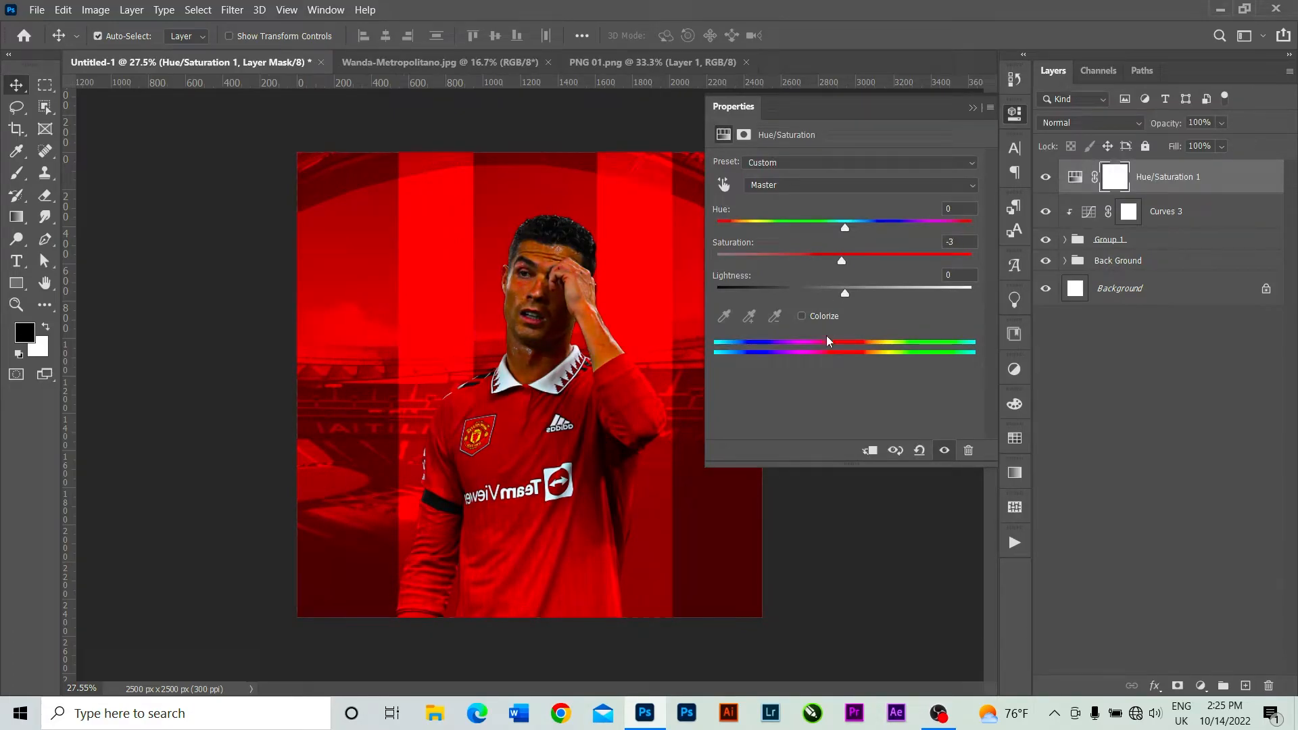
click(869, 450)
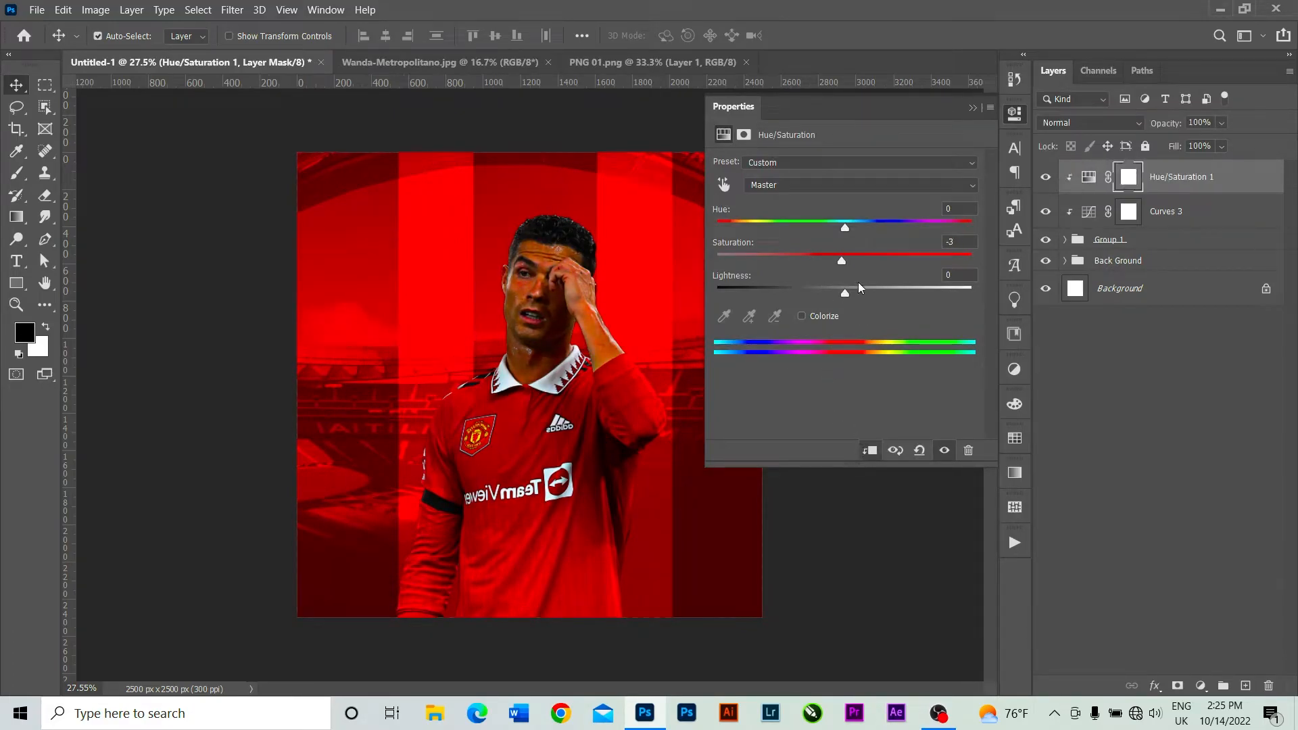
click(825, 260)
drag(815, 259, 808, 259)
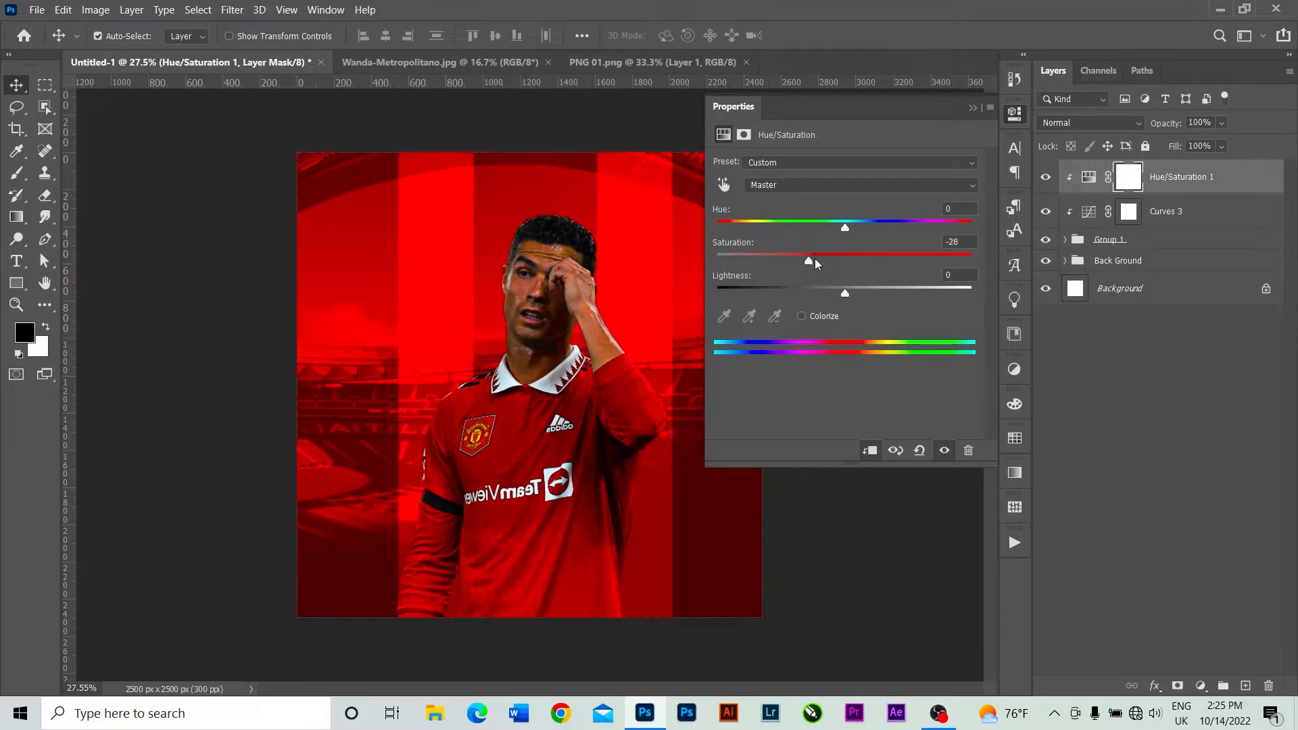
mouse_move(816, 261)
mouse_down()
mouse_move(857, 265)
mouse_move(817, 270)
mouse_up()
click(971, 109)
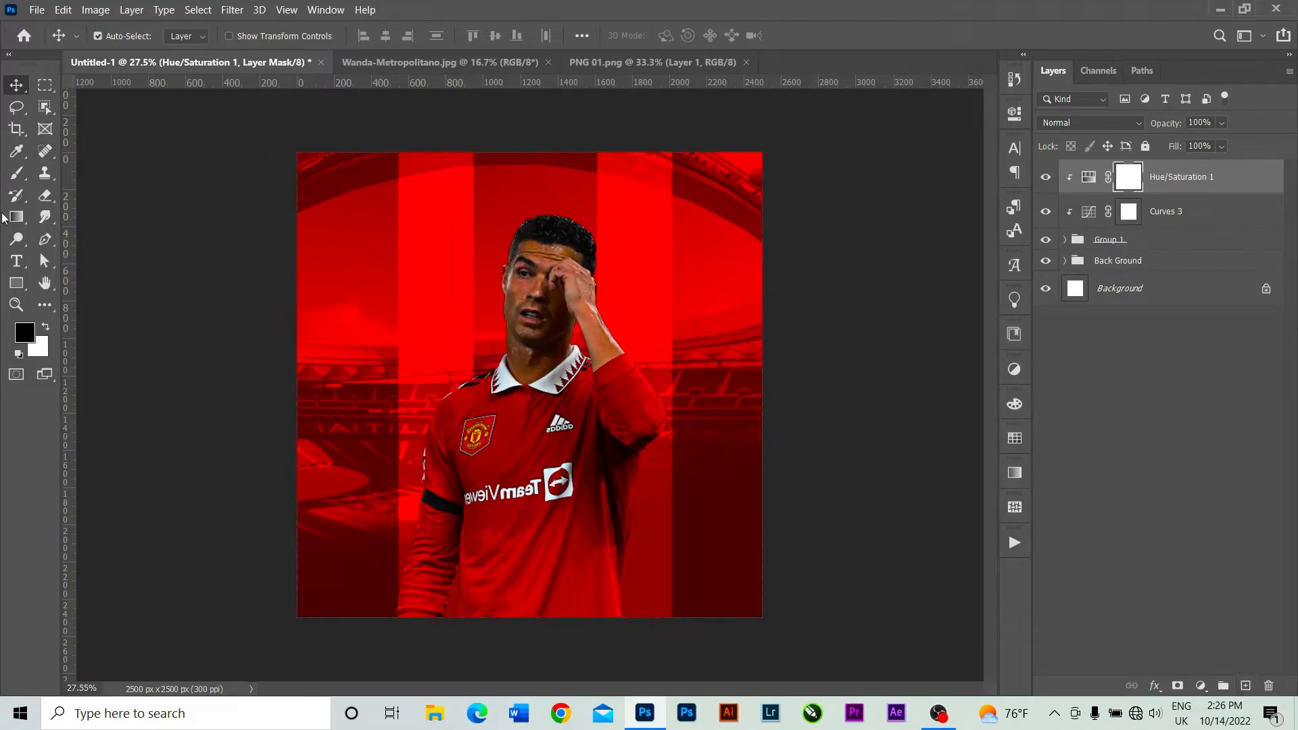
Set the Type tool's font to Helvetica Neue Bold Italic.
click(17, 261)
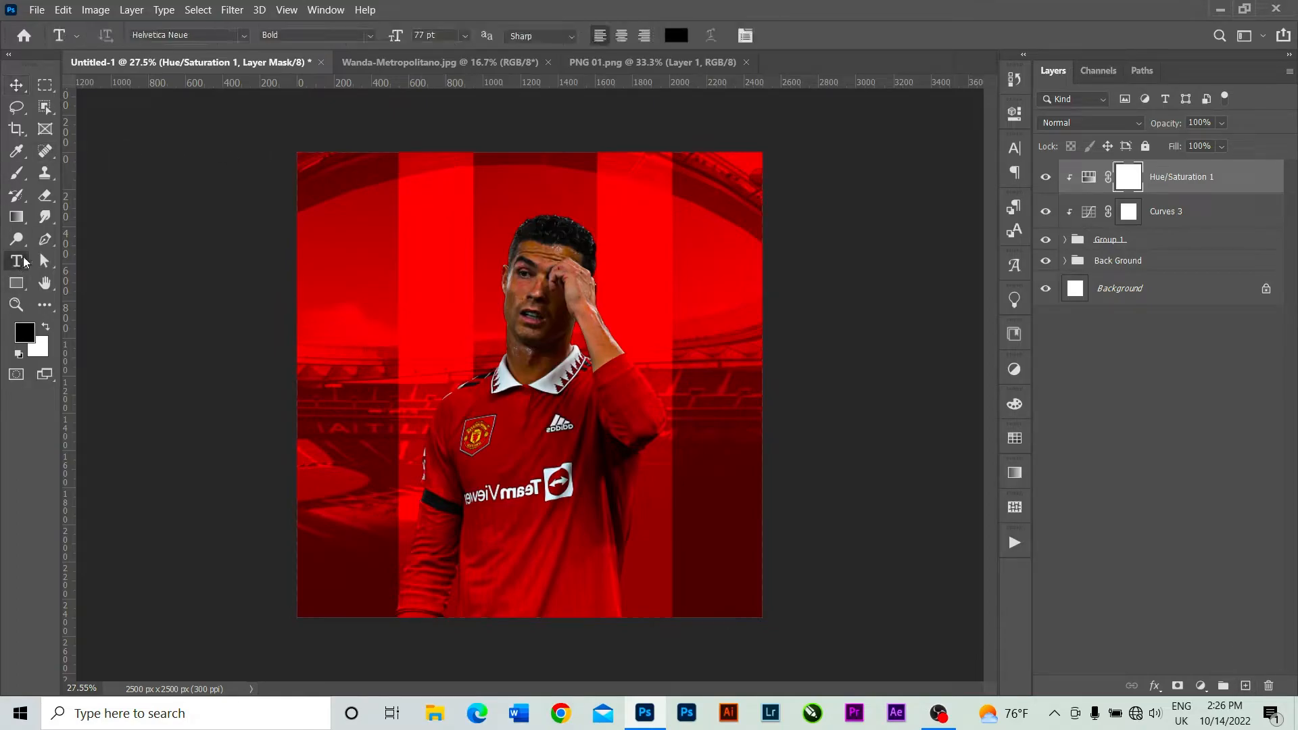
click(243, 34)
key(BackSpace)
key(BackSpace)
key(BackSpace)
key(BackSpace)
key(BackSpace)
key(BackSpace)
key(BackSpace)
key(BackSpace)
key(BackSpace)
key(BackSpace)
key(BackSpace)
key(BackSpace)
key(BackSpace)
key(BackSpace)
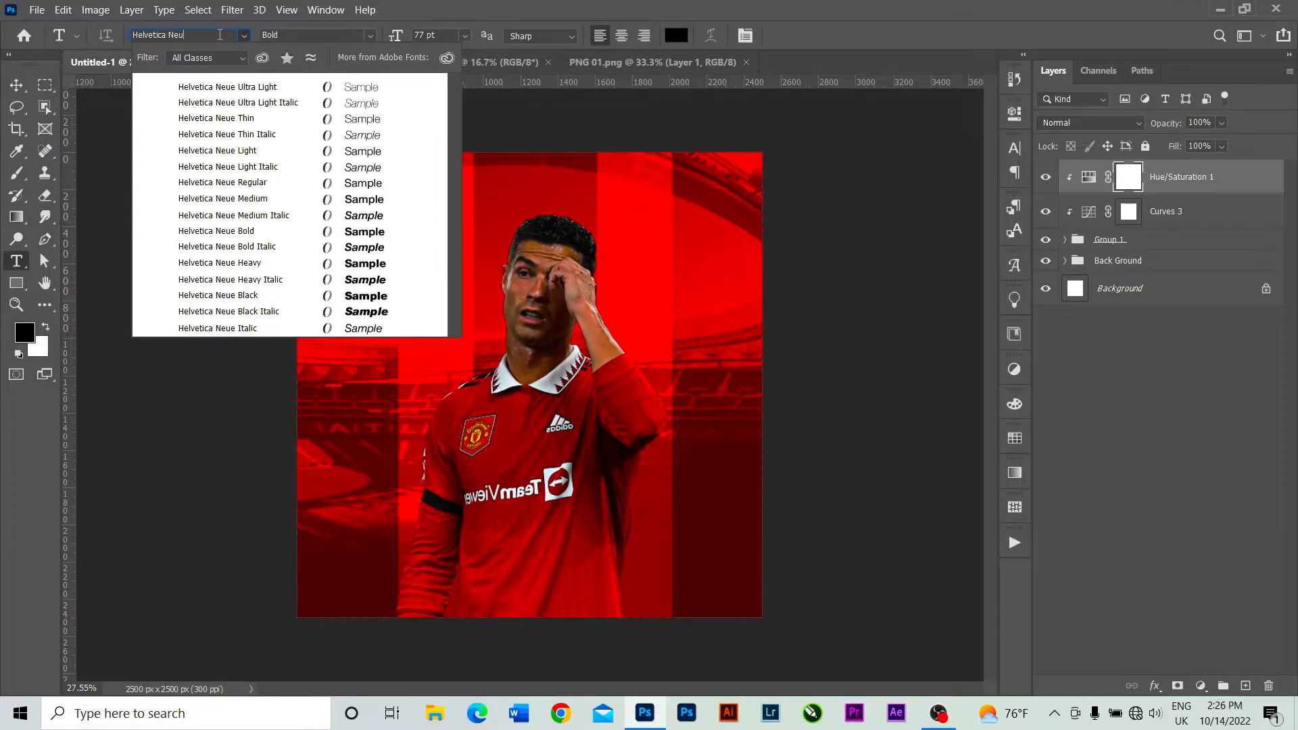
text(h)
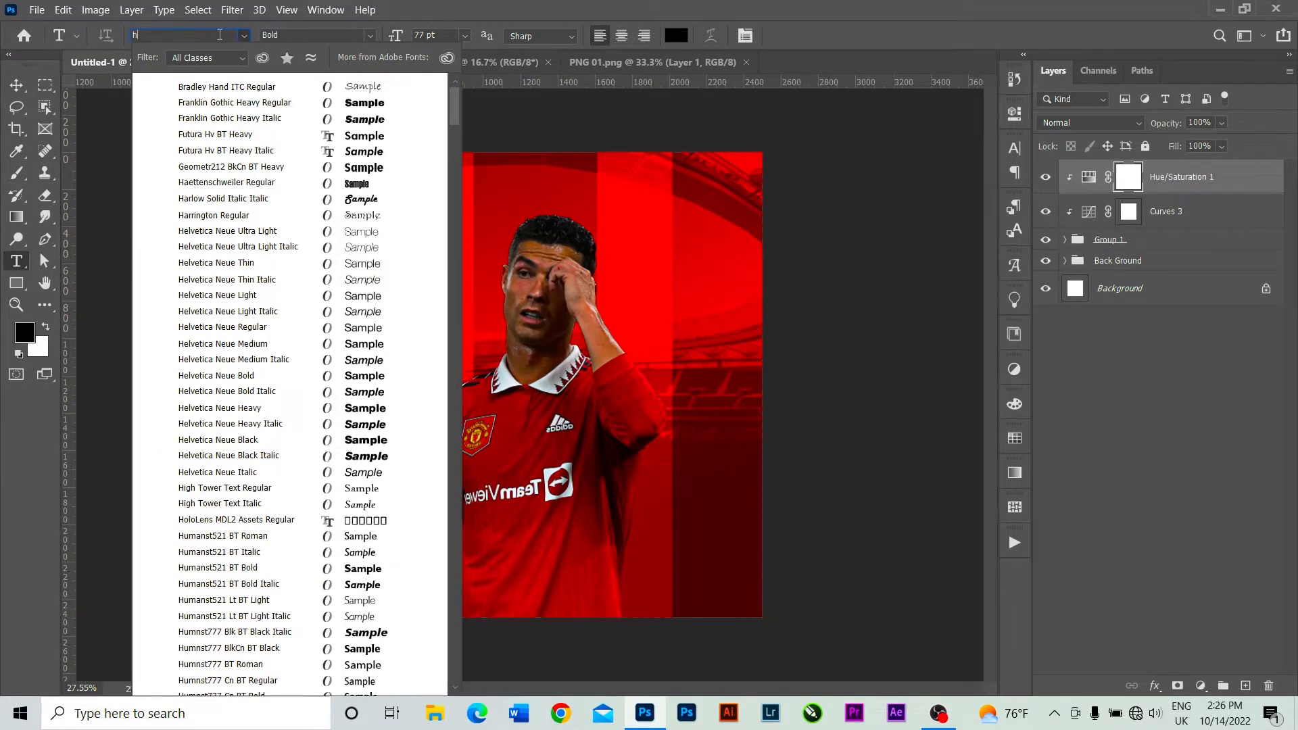
text(elvetica Neue)
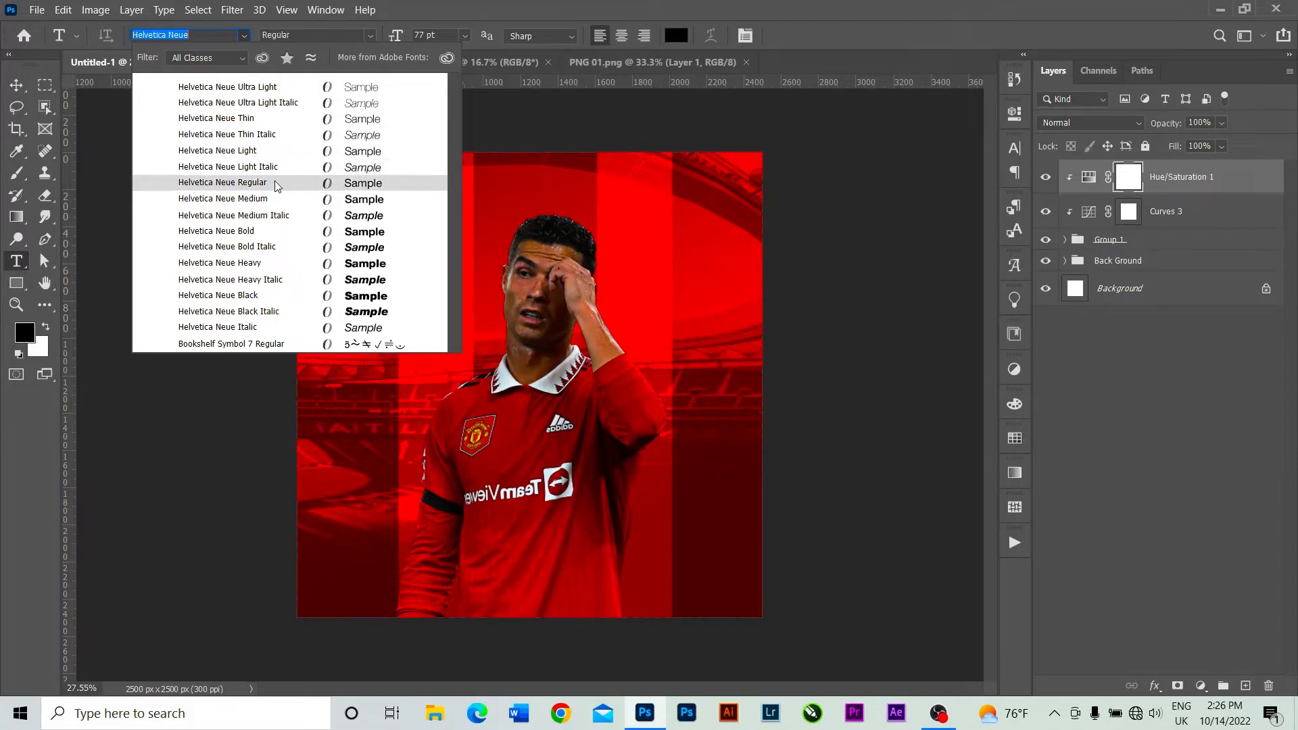
click(276, 246)
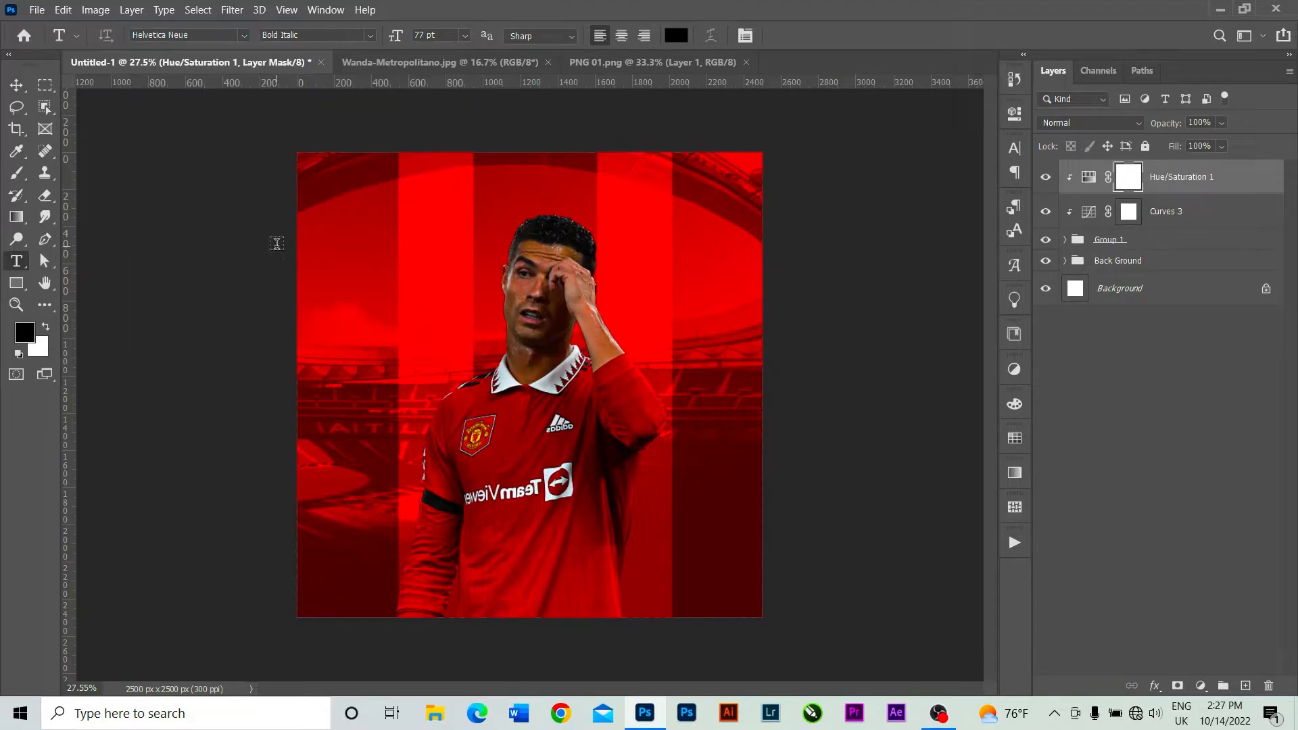
Start a new text layer over the poster and set its text color to white (ffffff).
click(342, 326)
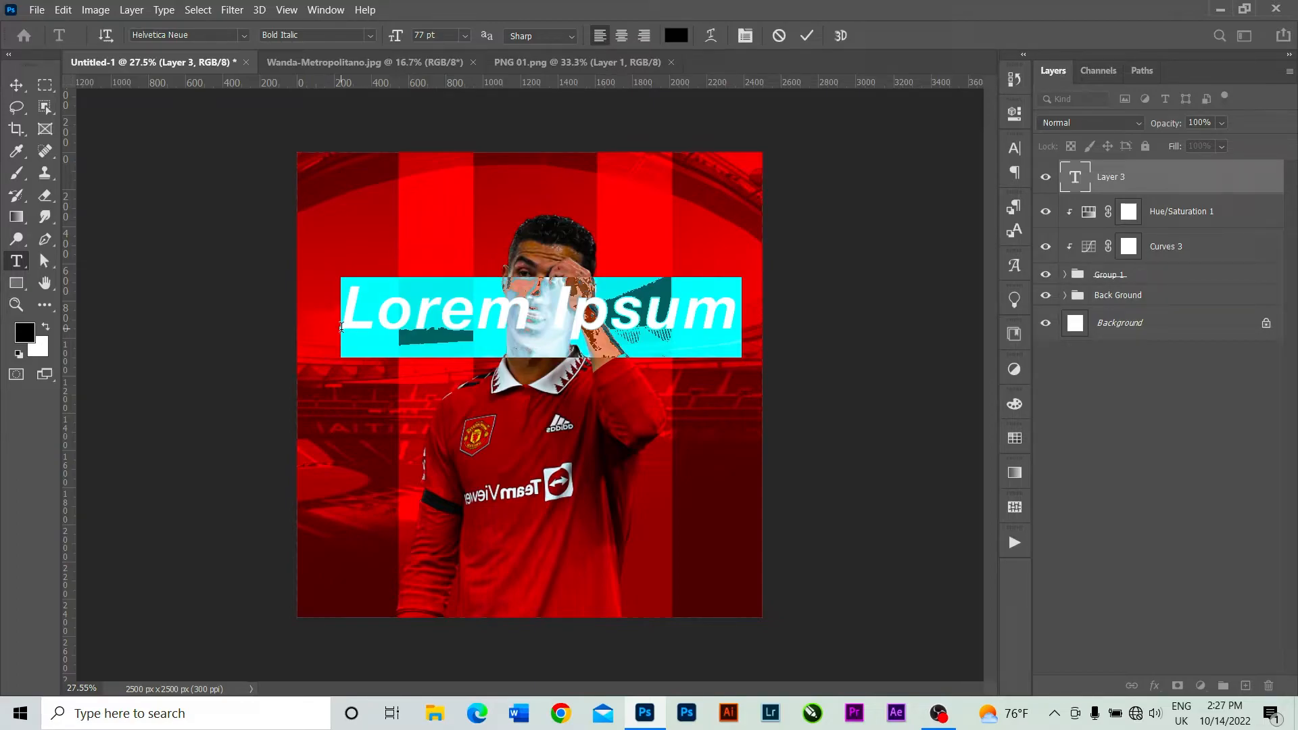
key(BackSpace)
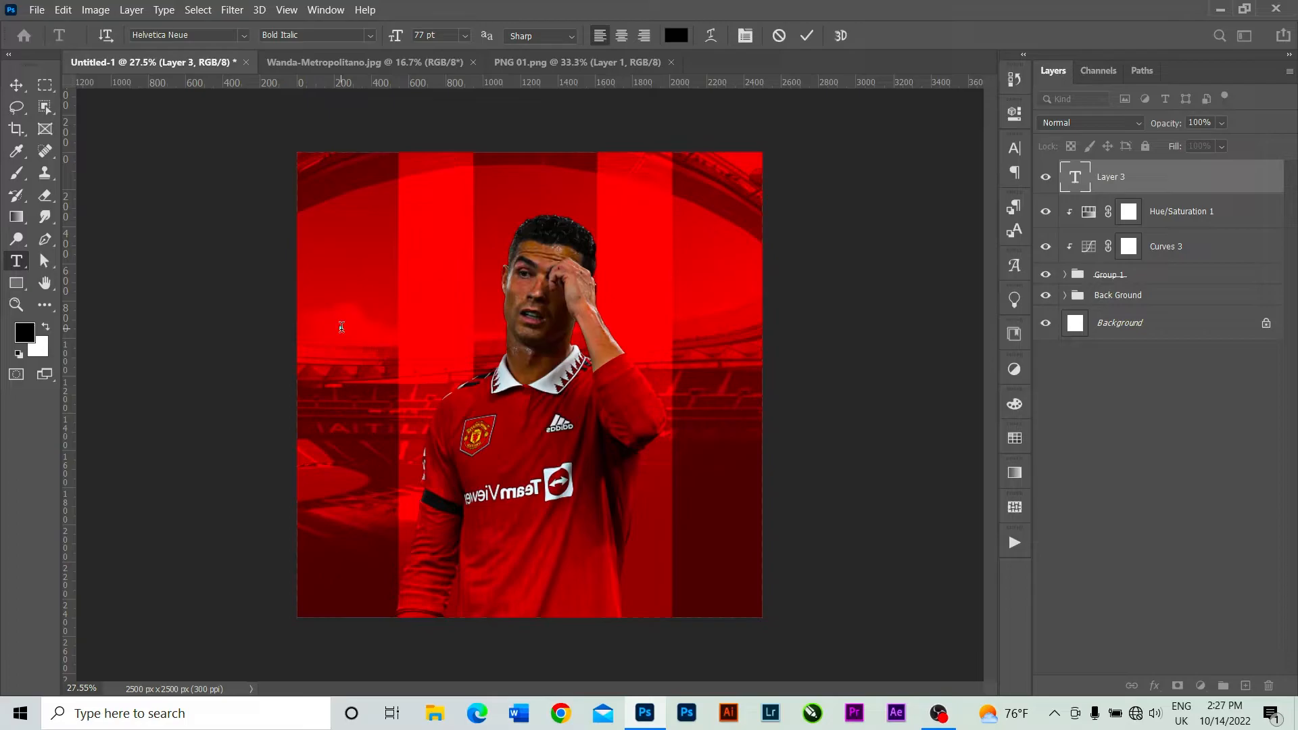
key(ctrl+z)
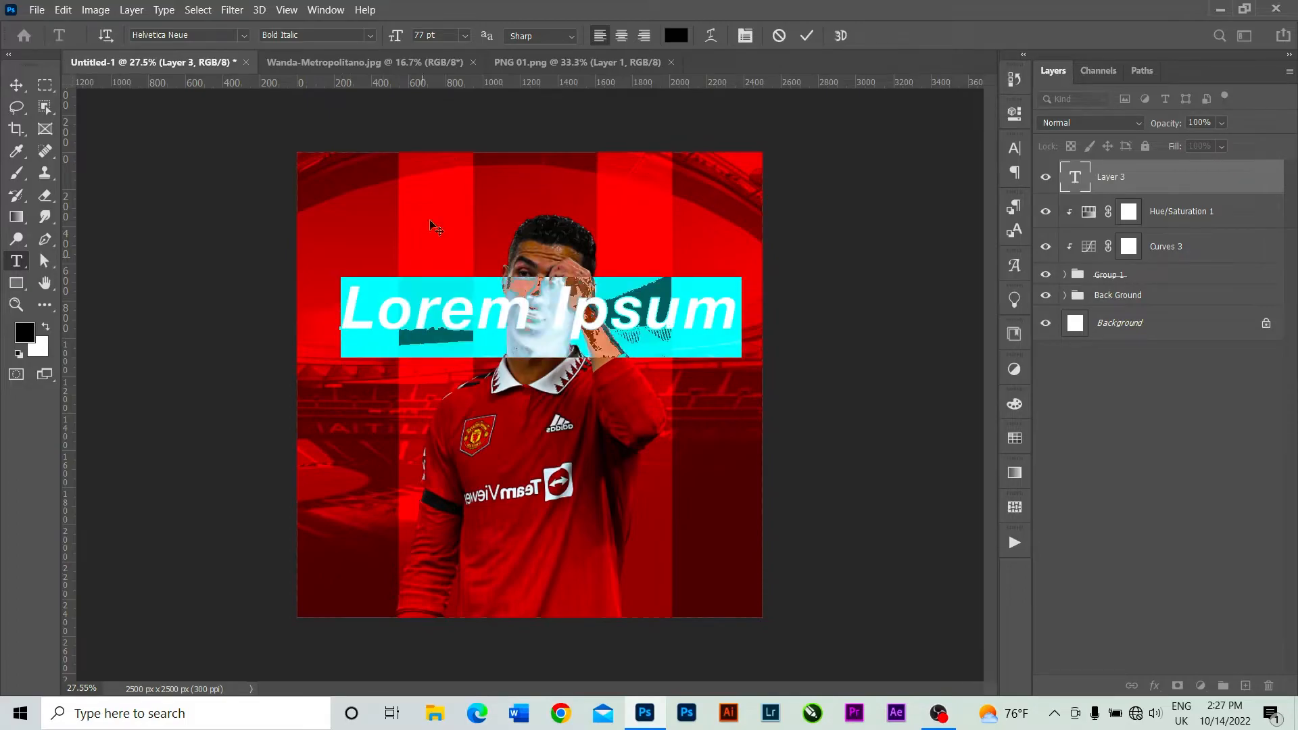
click(677, 35)
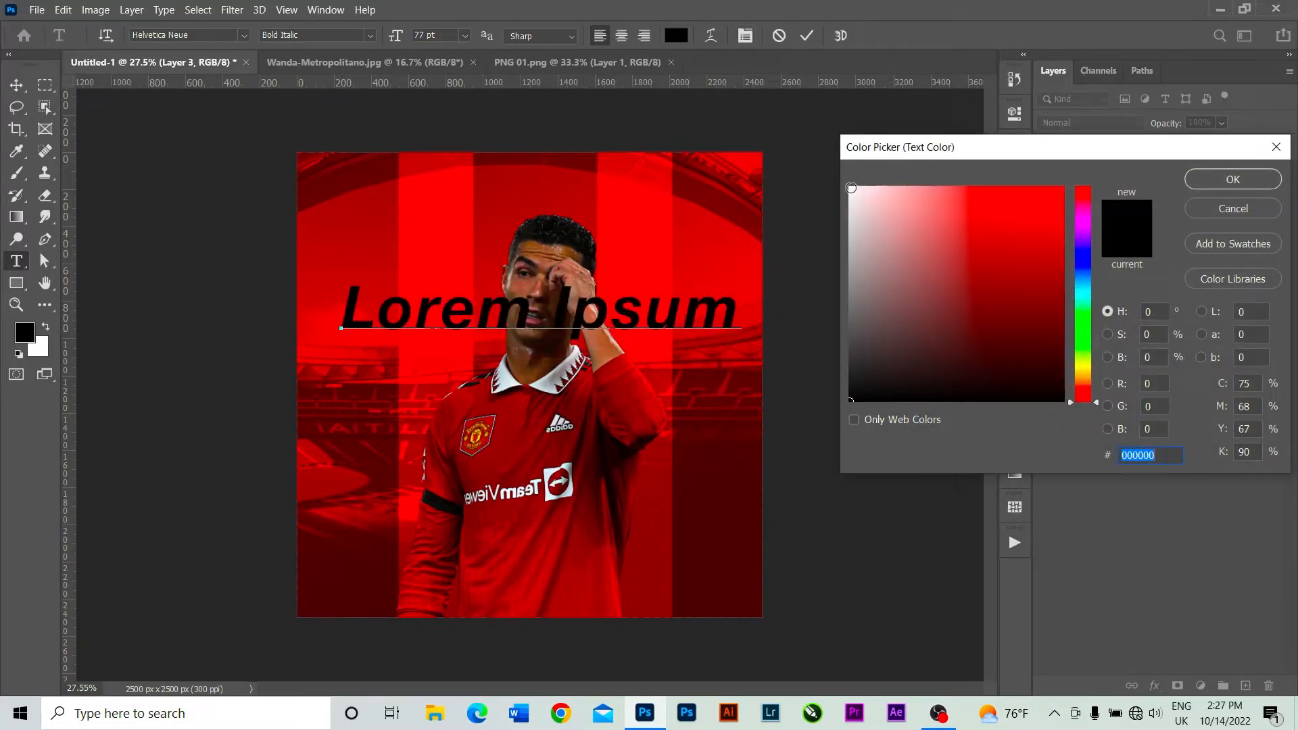
click(853, 192)
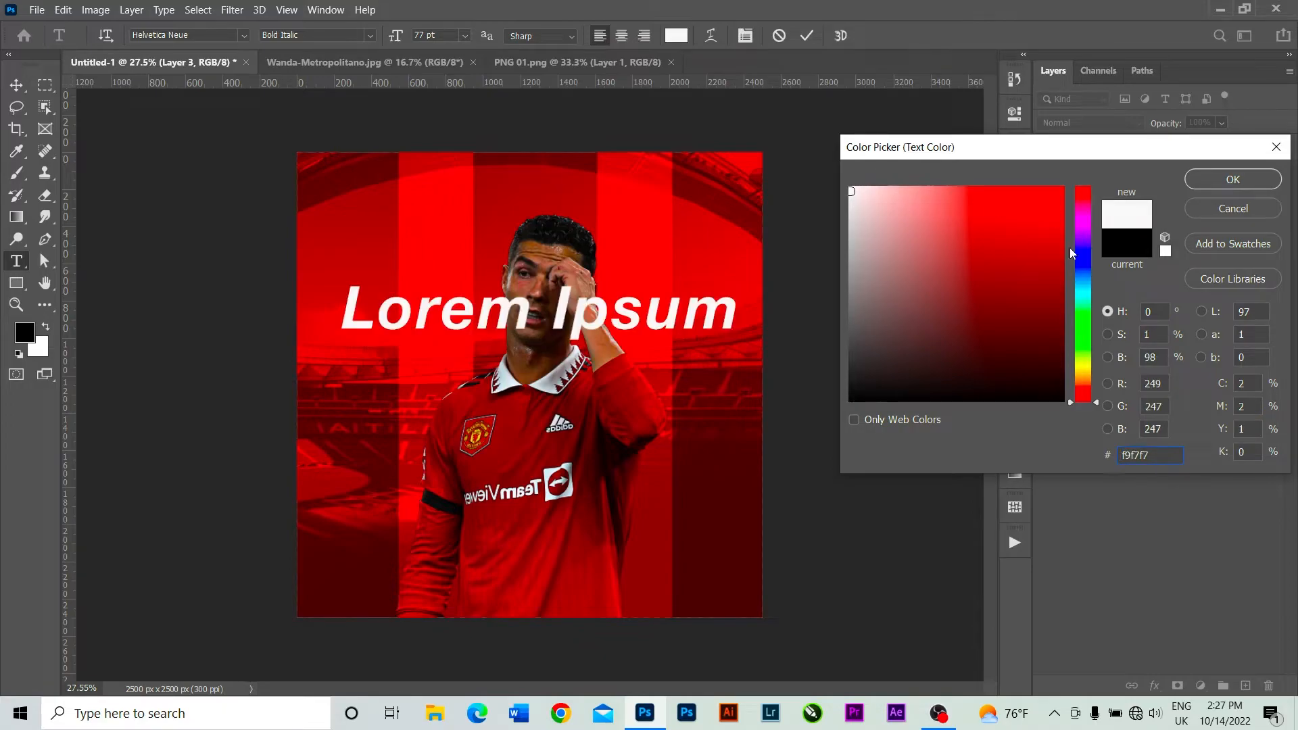
drag(854, 197, 837, 176)
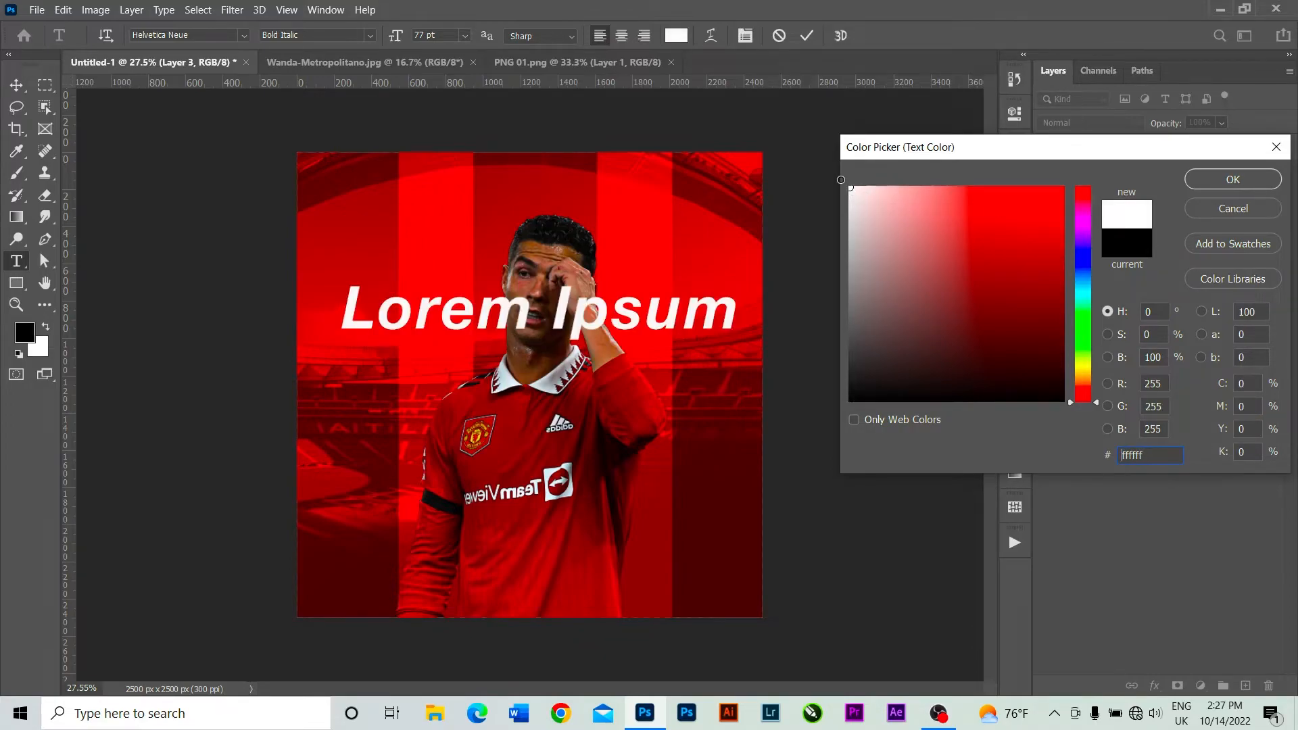
click(1259, 181)
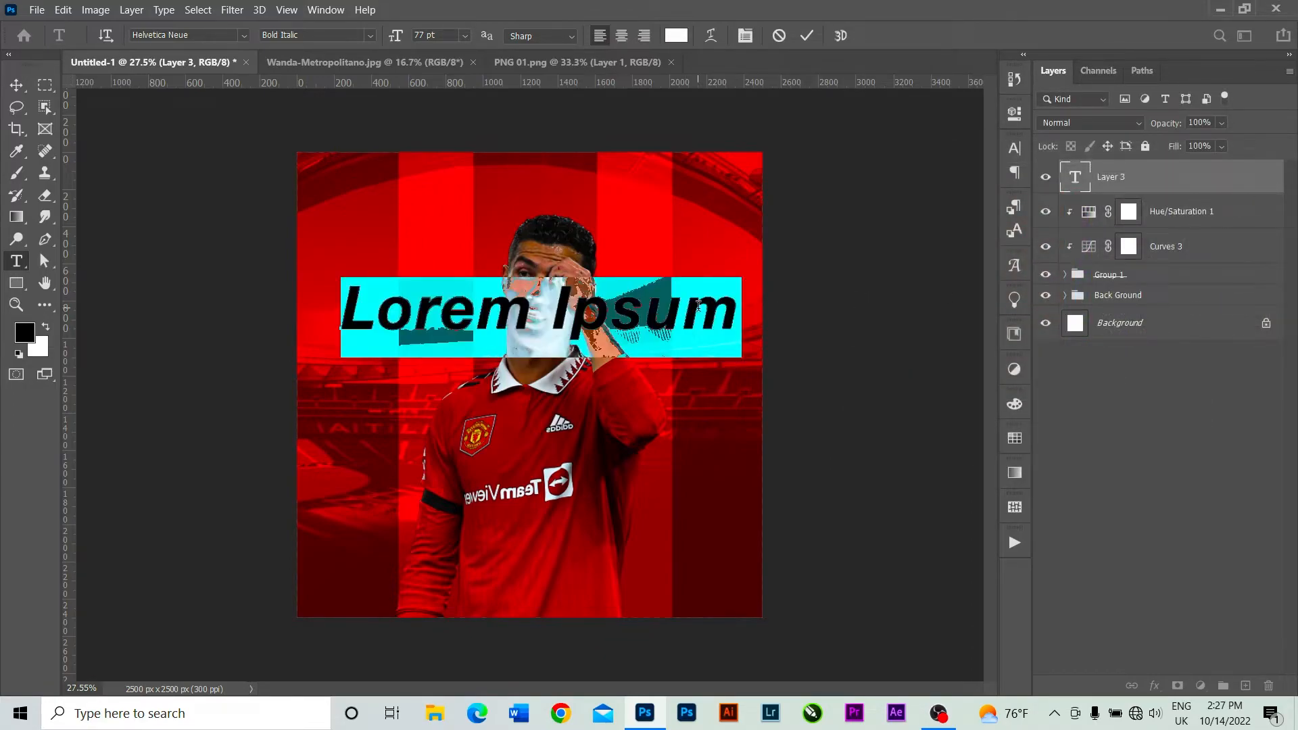
Replace the placeholder text with RONALDO in capitals and commit it.
key(BackSpace)
text(R)
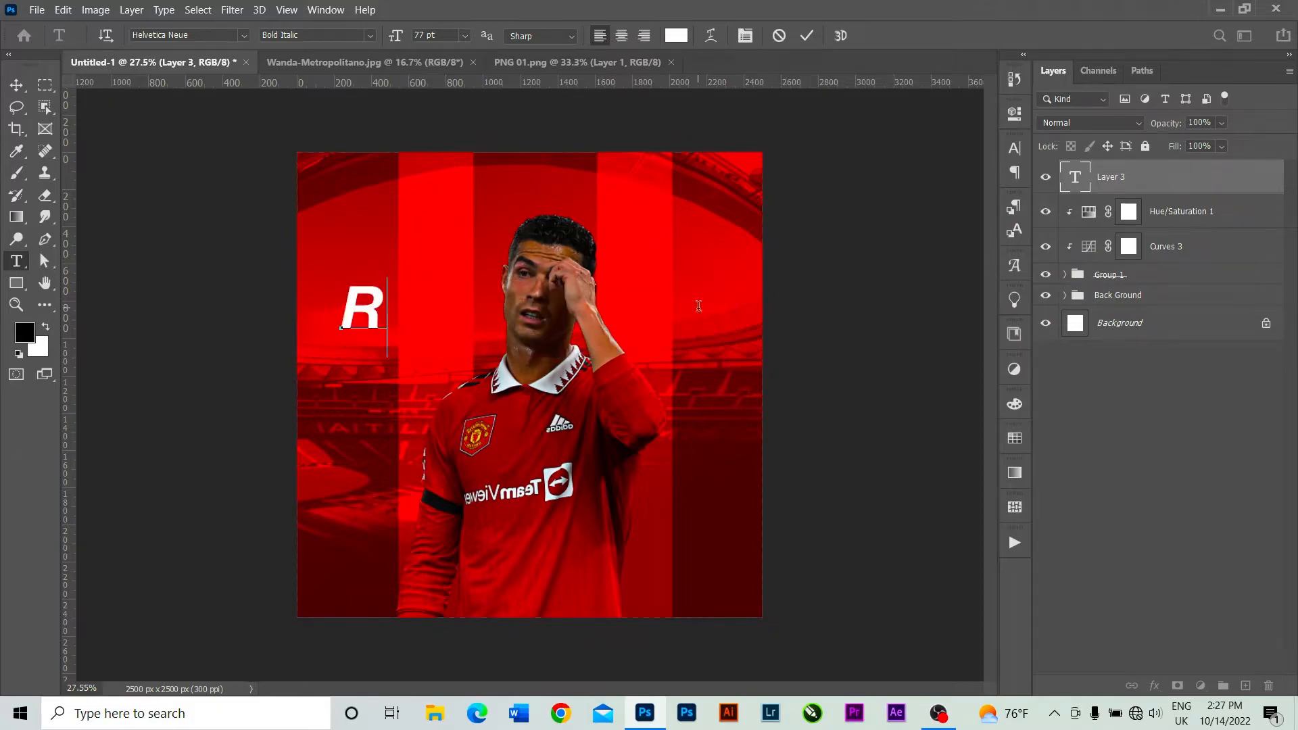
text(o)
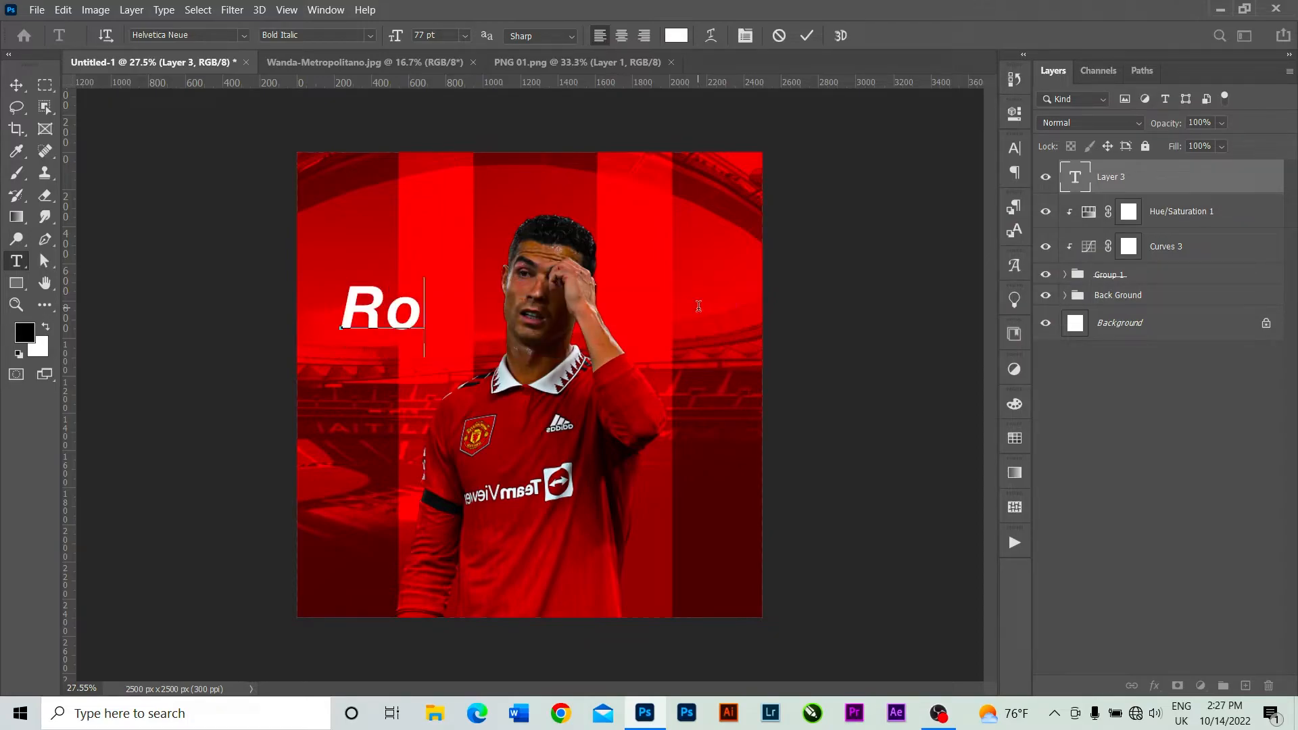
key(BackSpace)
text(O)
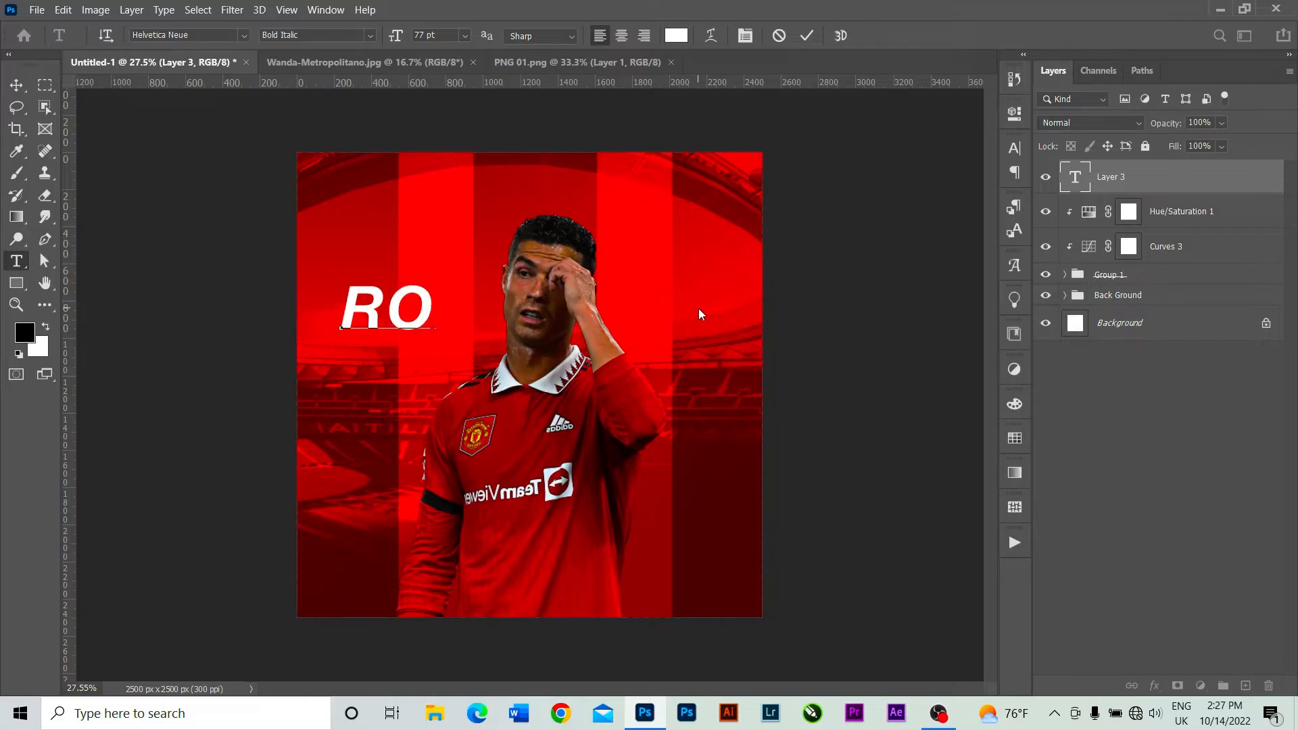
text(NA)
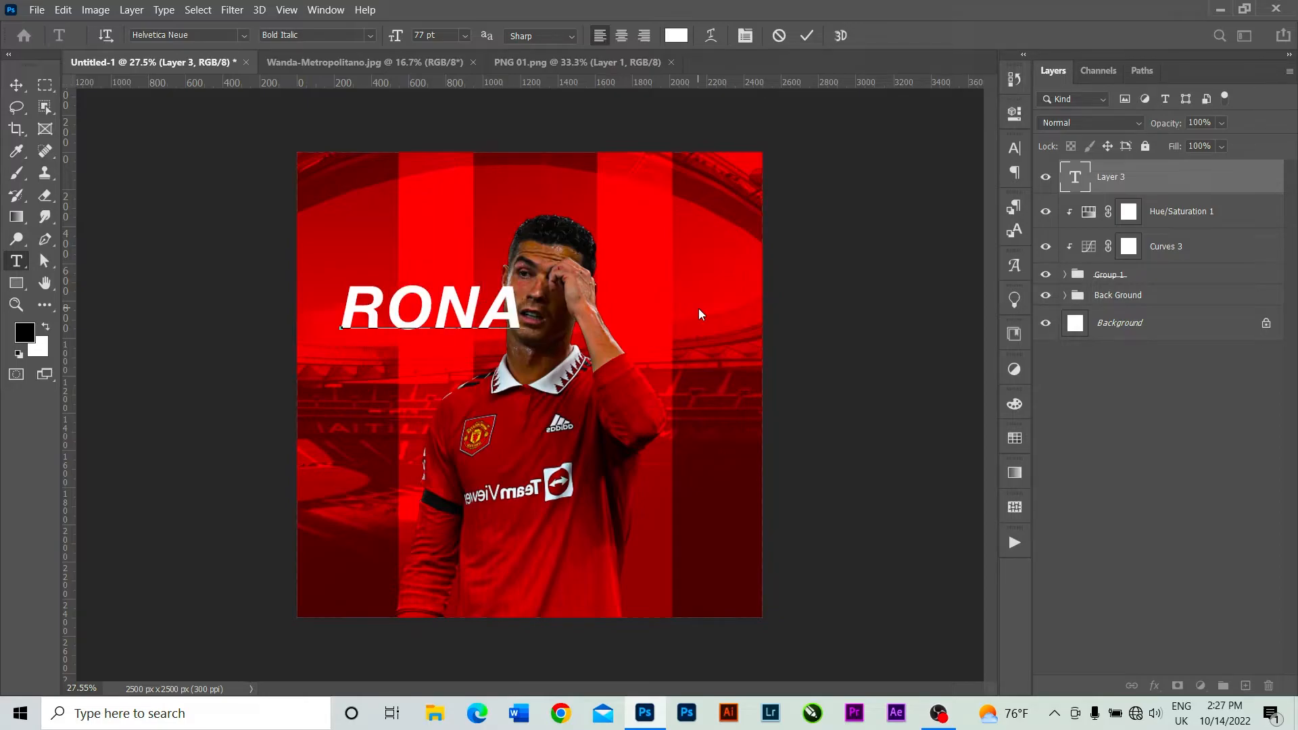
text(LDO)
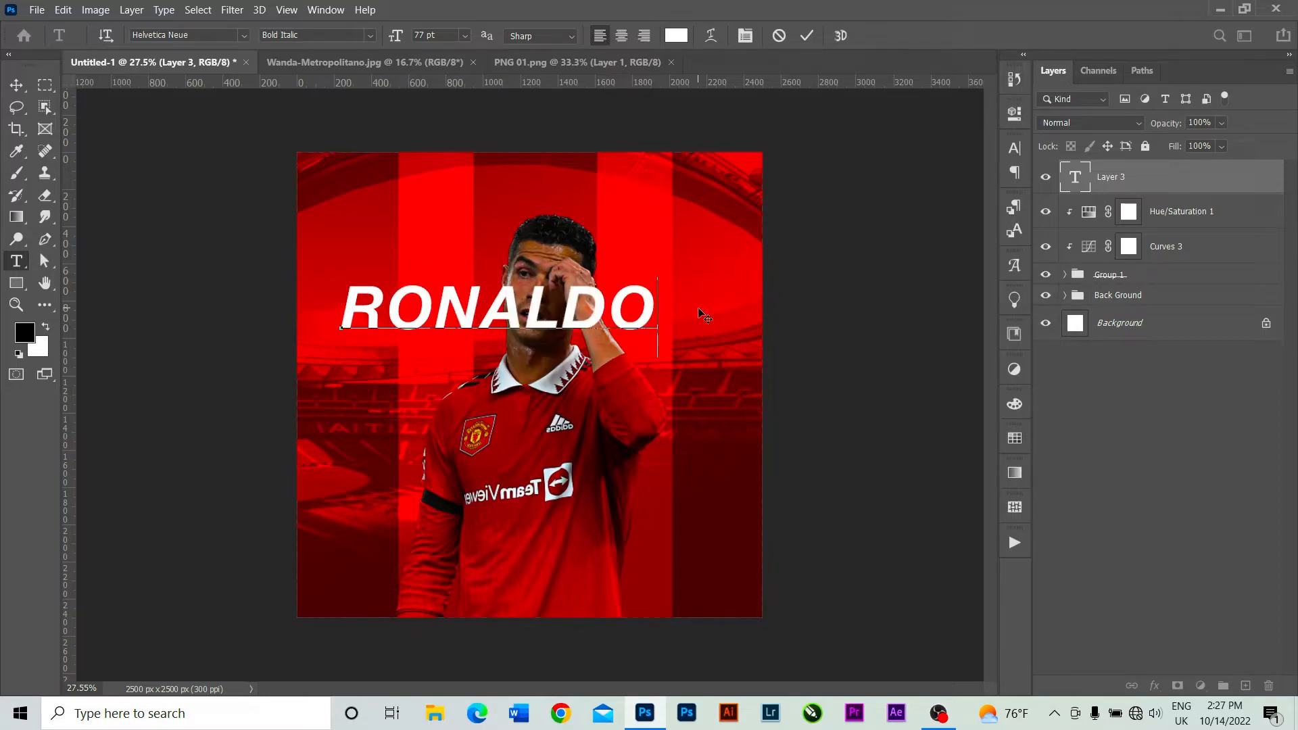
click(806, 36)
Scale the RONALDO text to about 130% and move it across the player's collar, centred near X 1280, Y 1308 px.
click(17, 85)
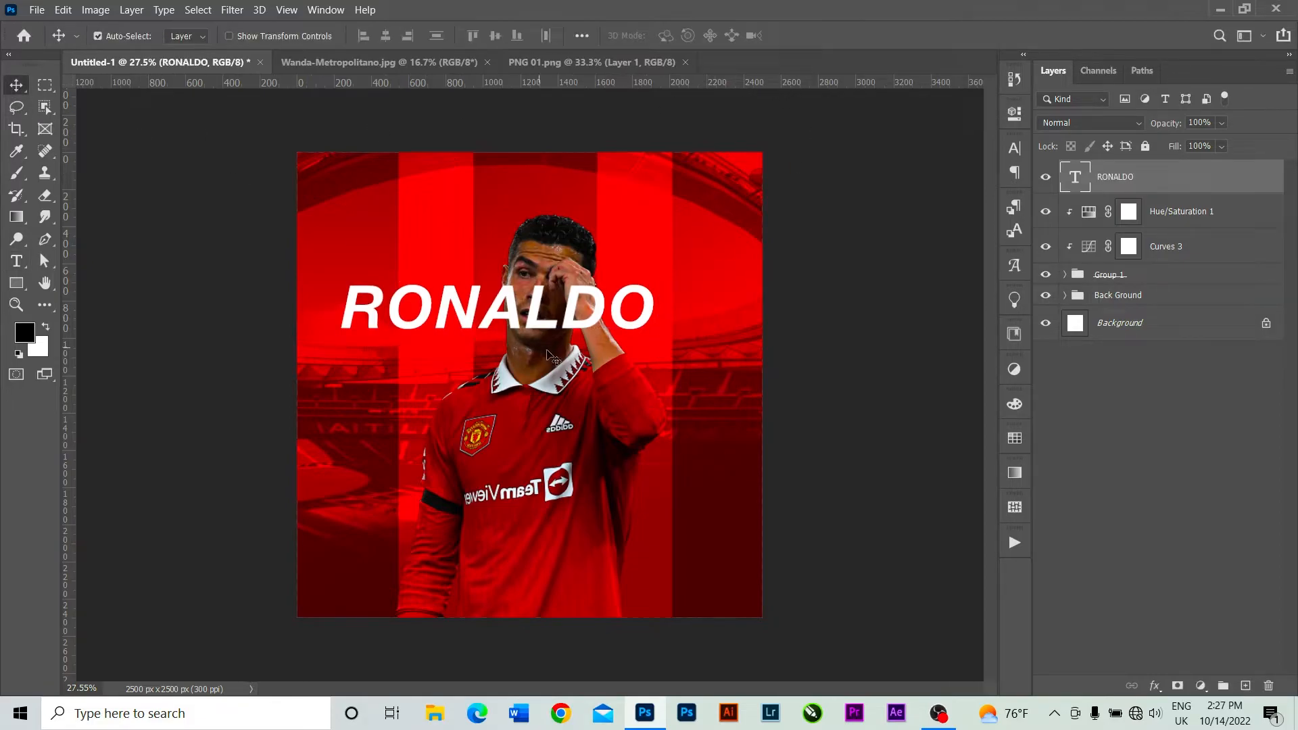
key(ctrl)
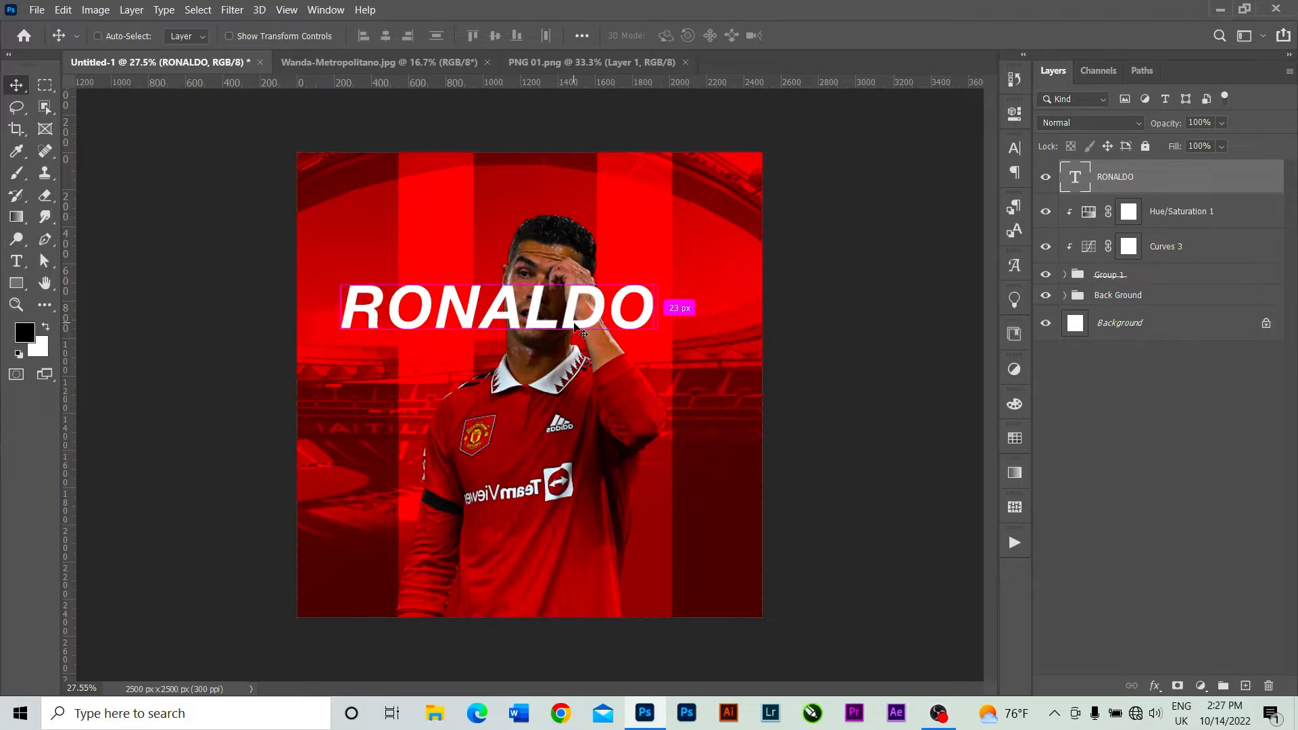
key(ctrl+t)
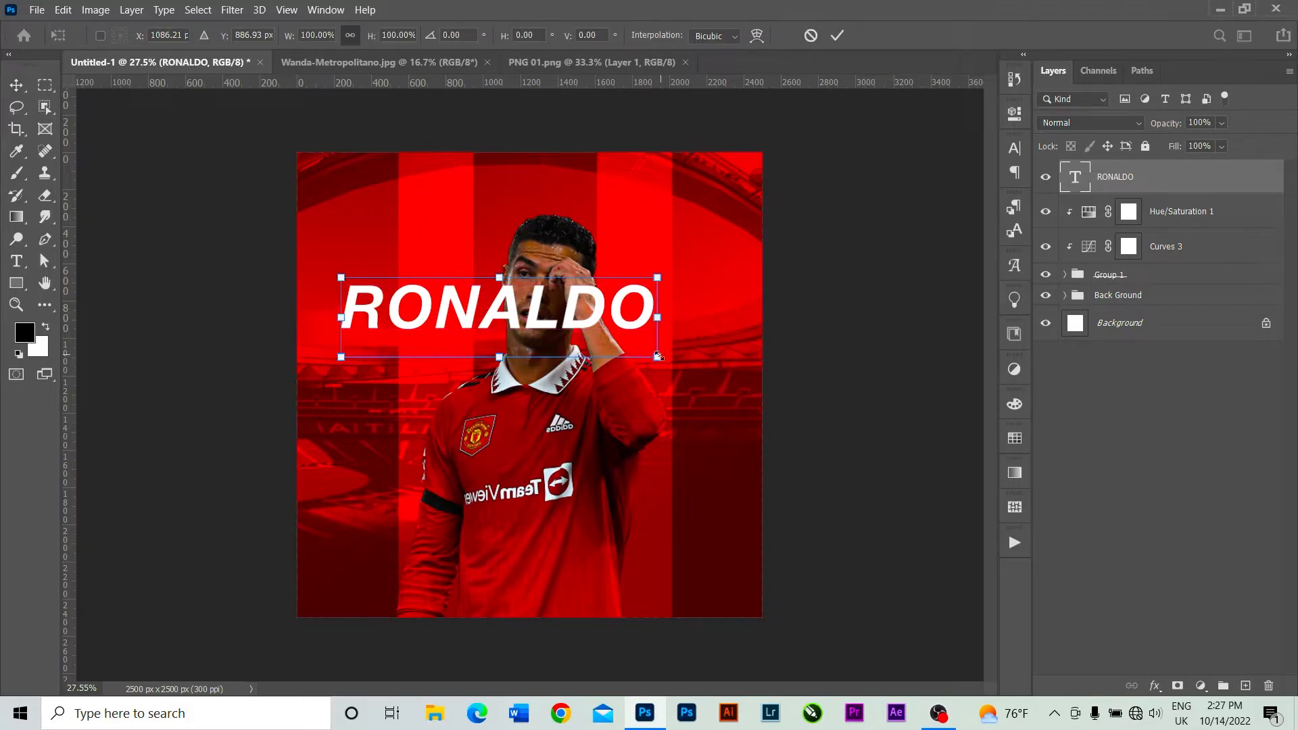
drag(658, 356, 704, 368)
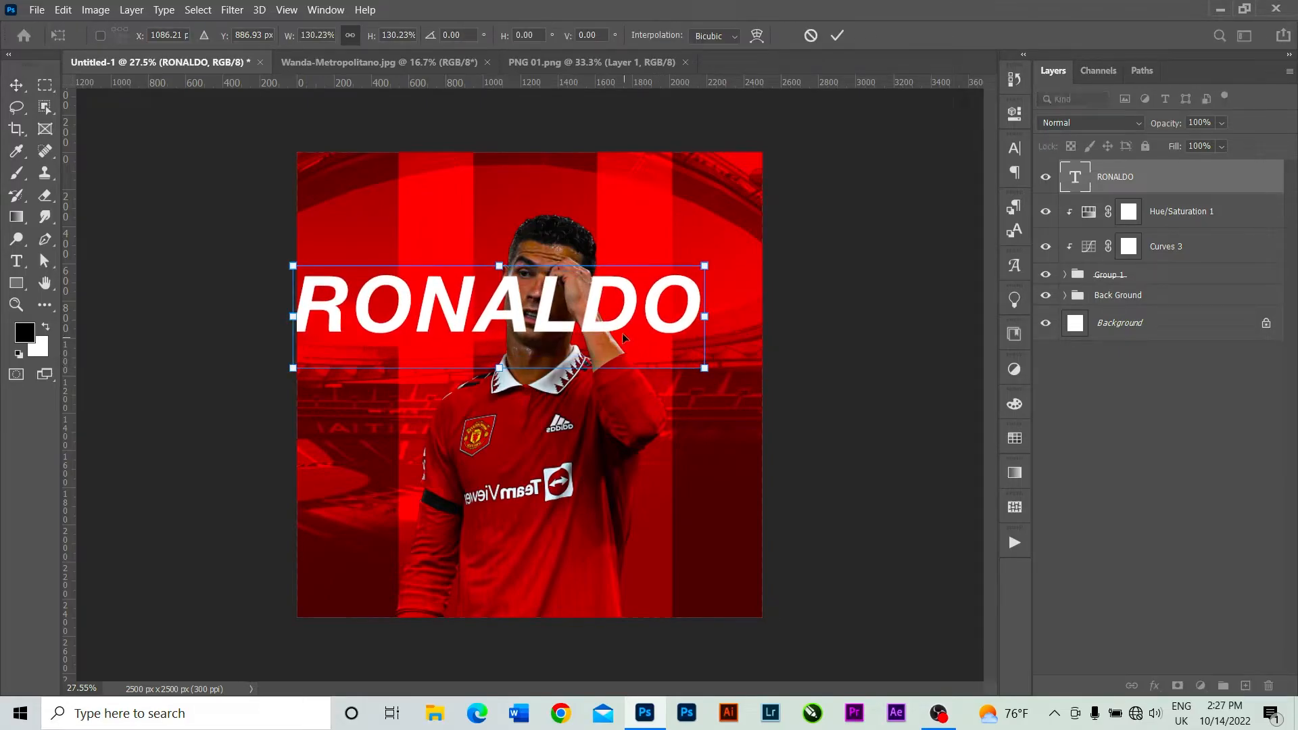
drag(620, 328, 662, 407)
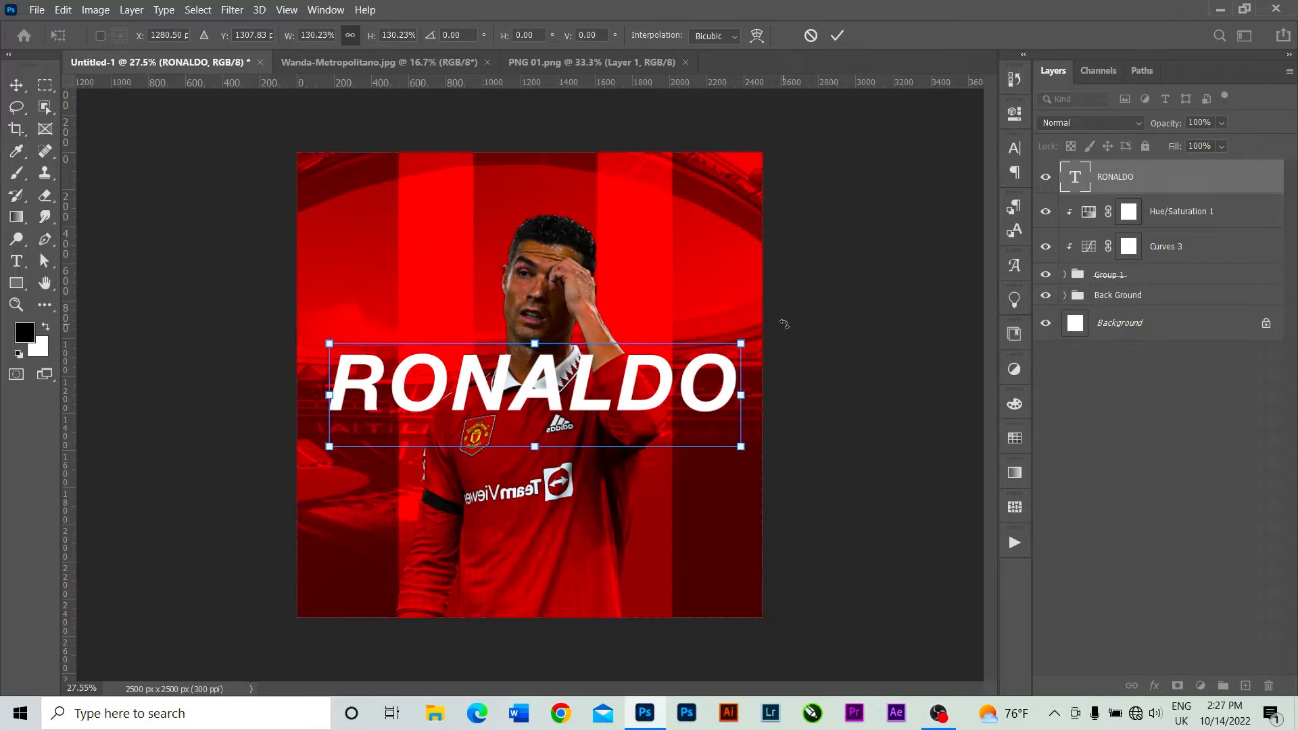
click(837, 35)
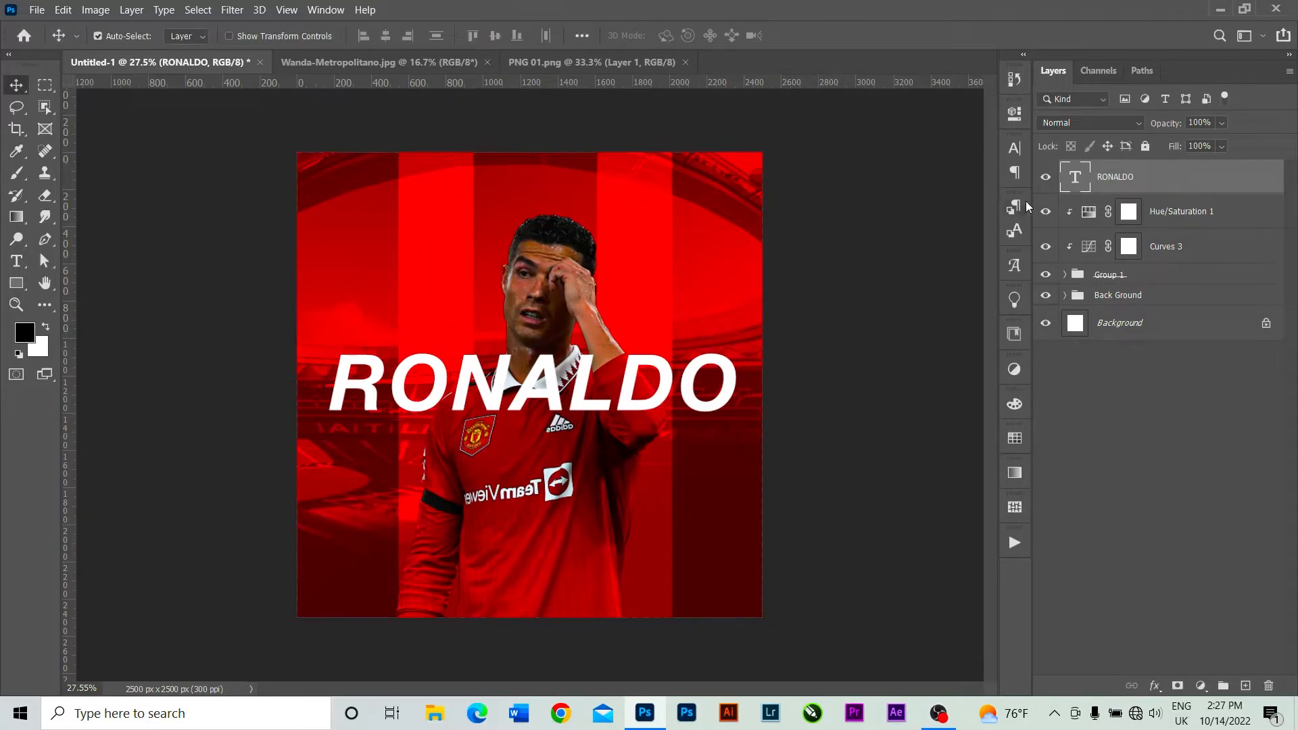
right_click(1156, 185)
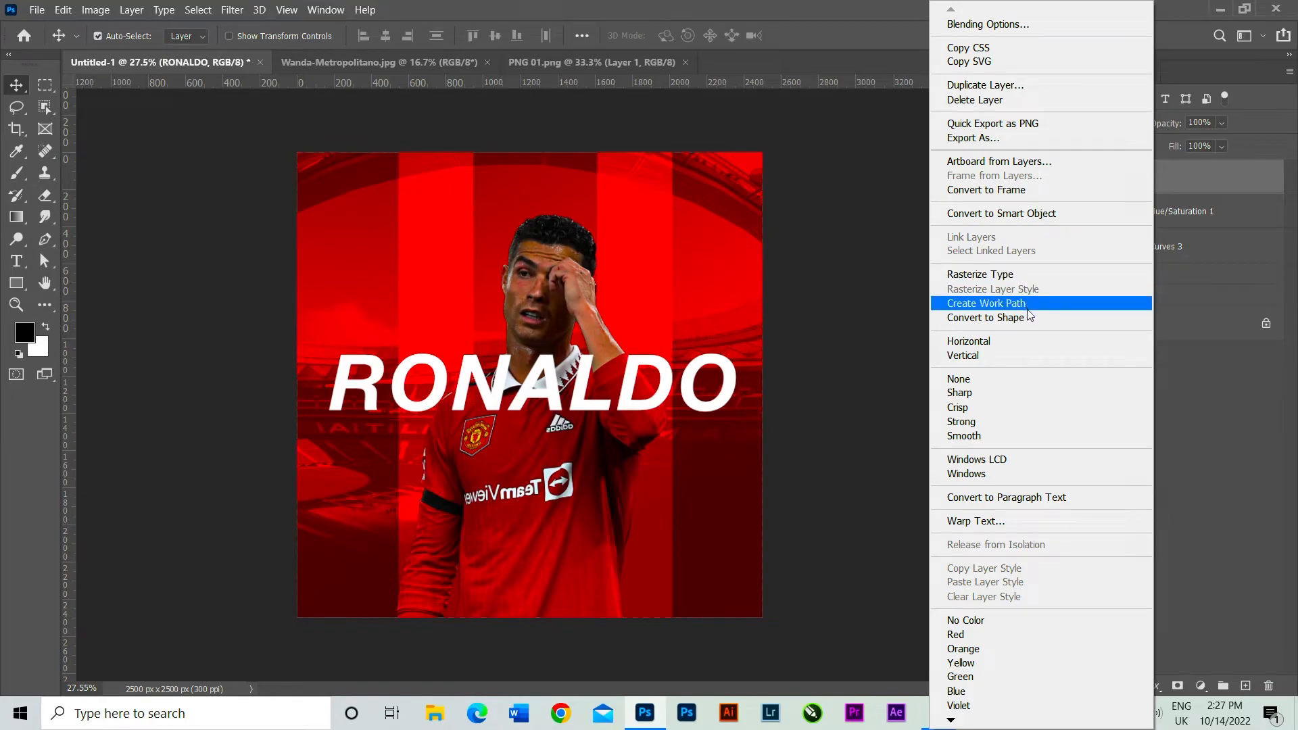
click(1046, 280)
right_click(1147, 173)
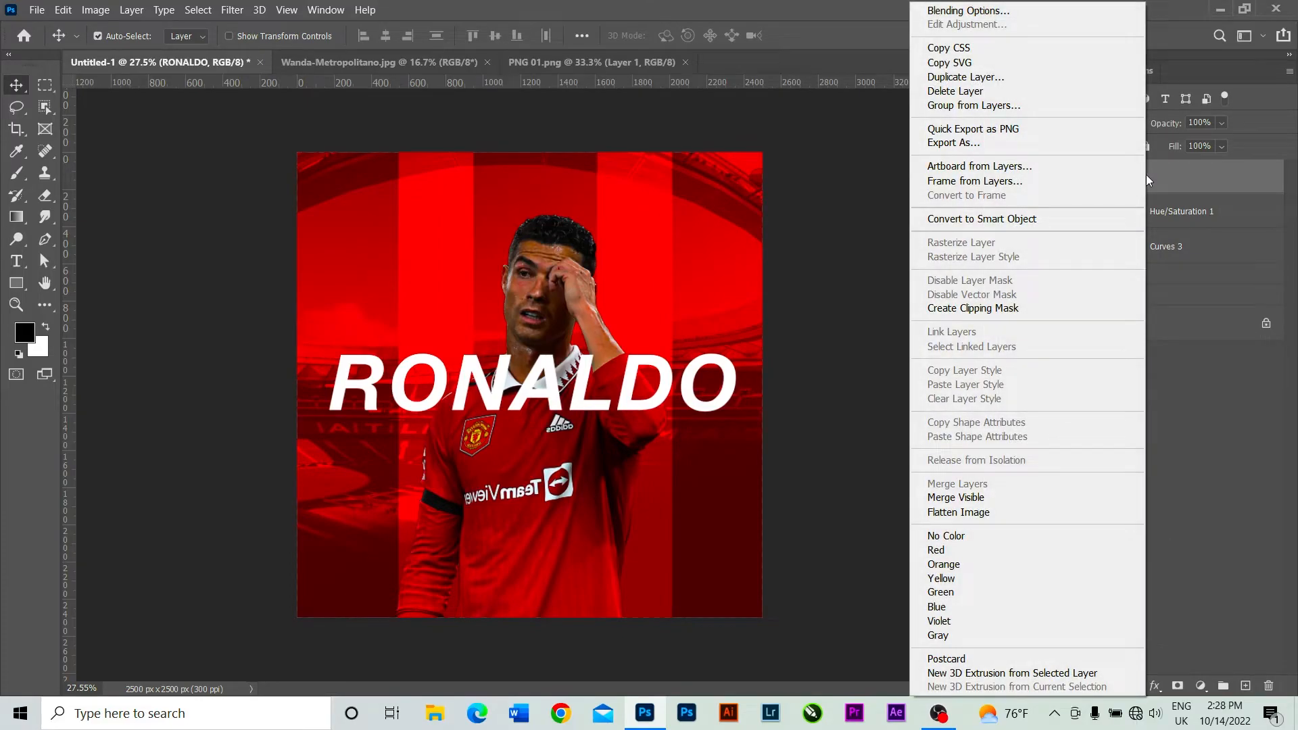
click(1211, 415)
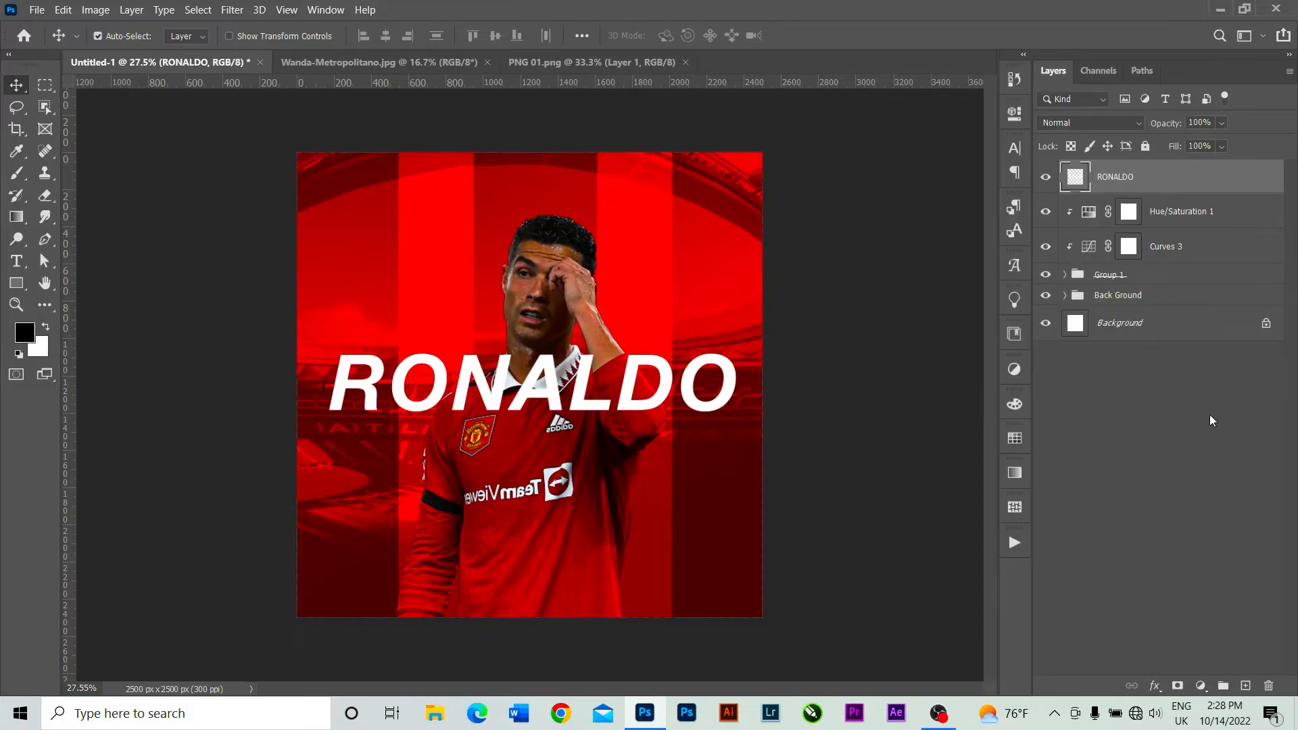
key(ctrl+z)
Duplicate the RONALDO text layer as RONALDO copy and hide the copy.
right_click(1143, 184)
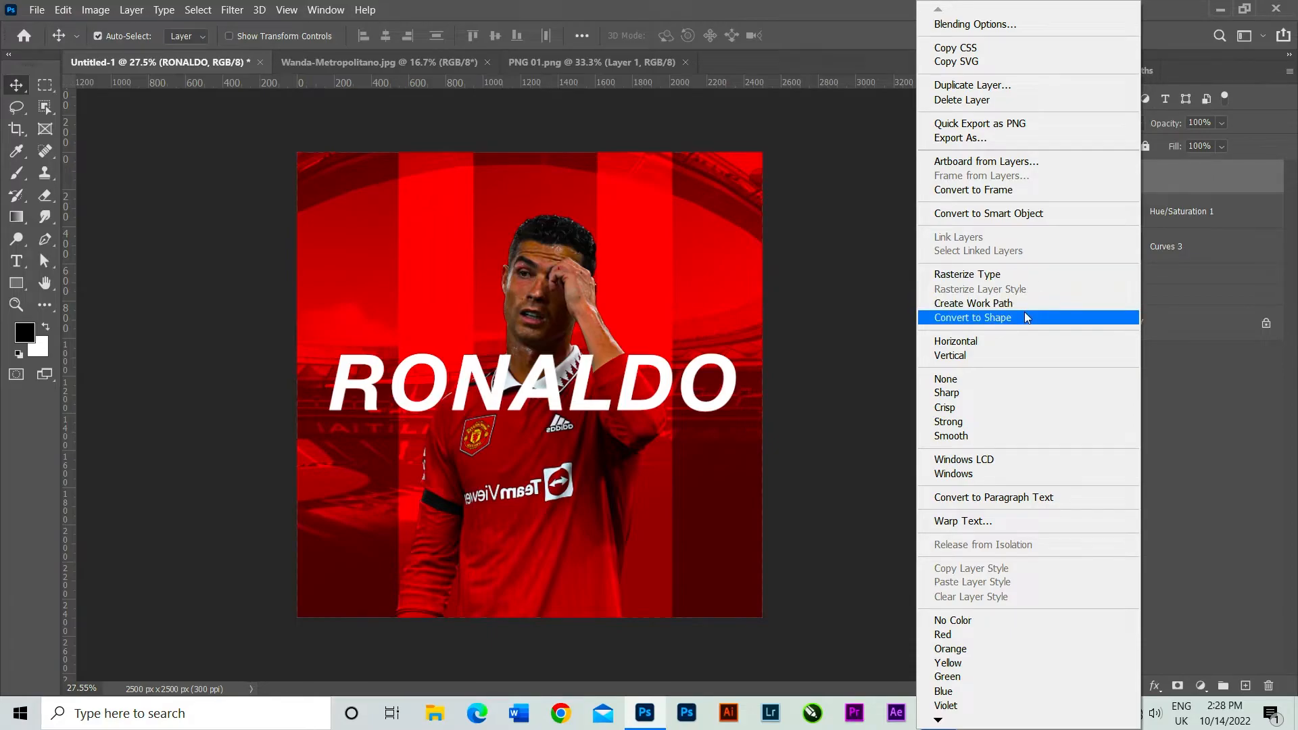
click(992, 87)
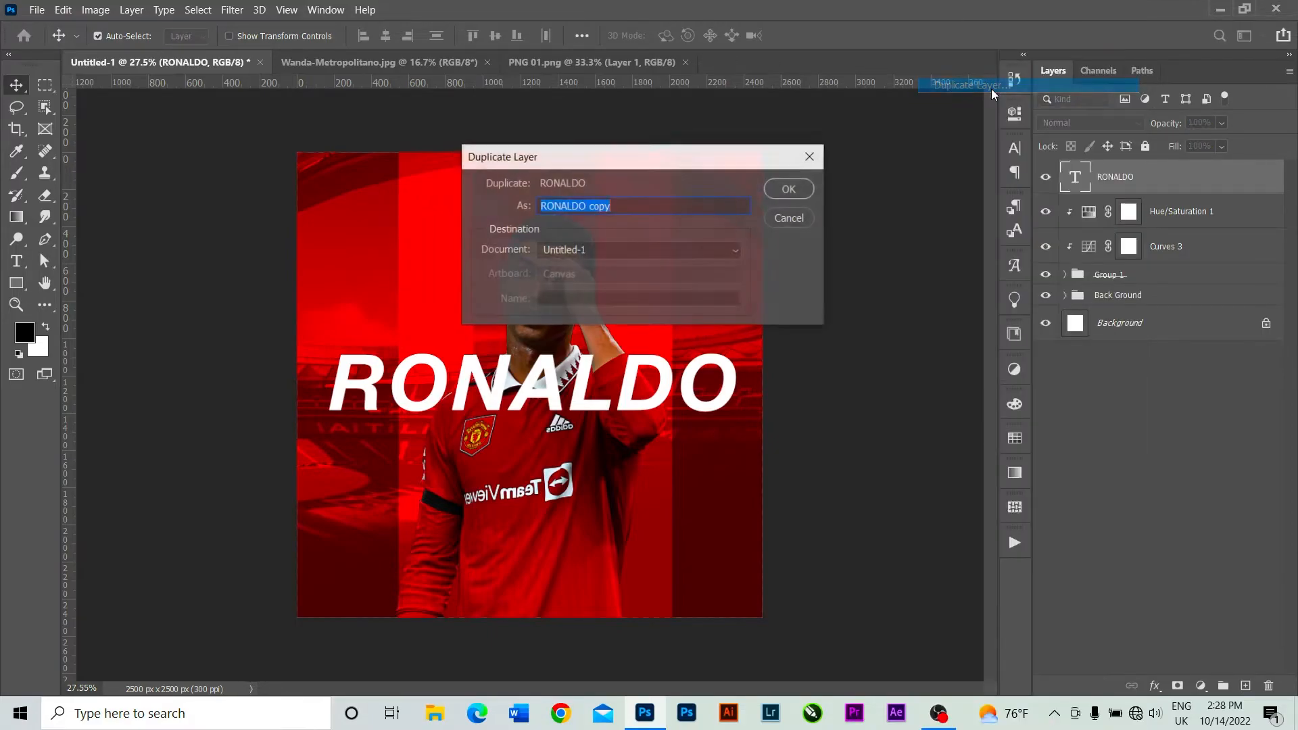
click(789, 189)
click(1045, 177)
Convert the original RONALDO text layer to a shape.
click(1153, 213)
right_click(1153, 209)
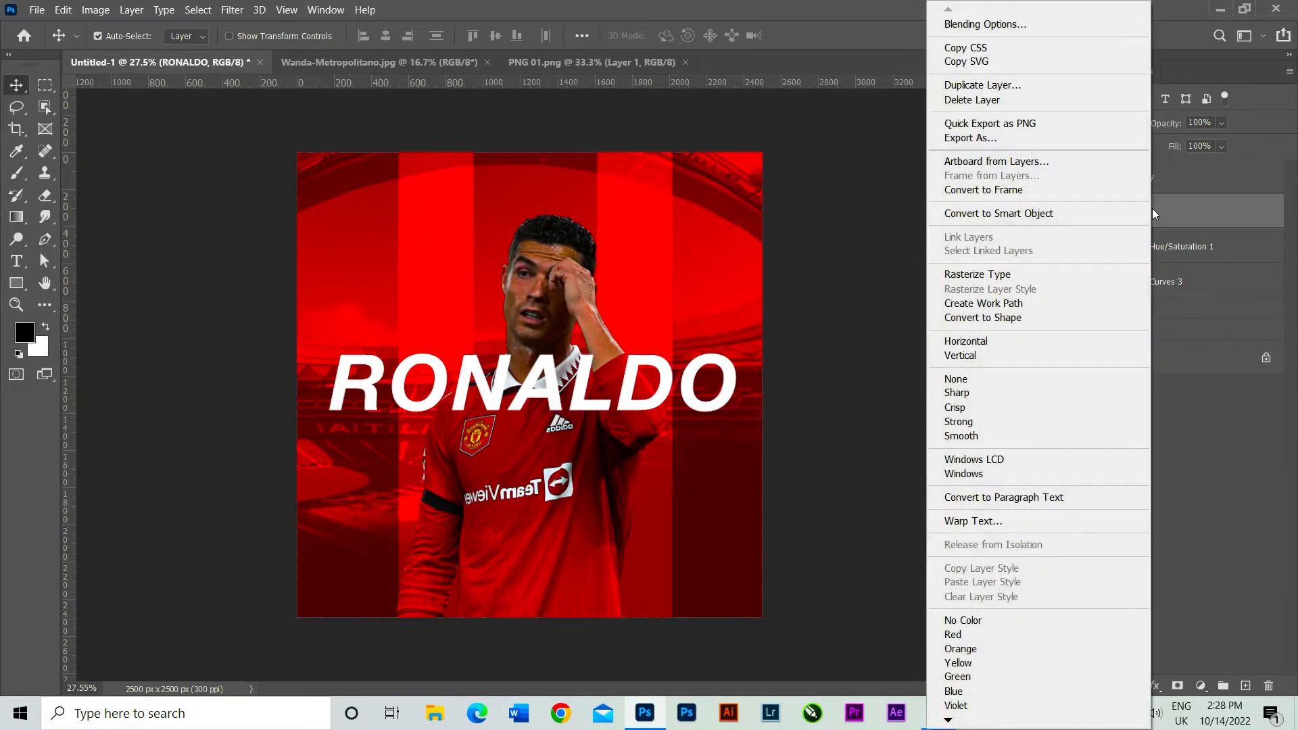
click(1032, 324)
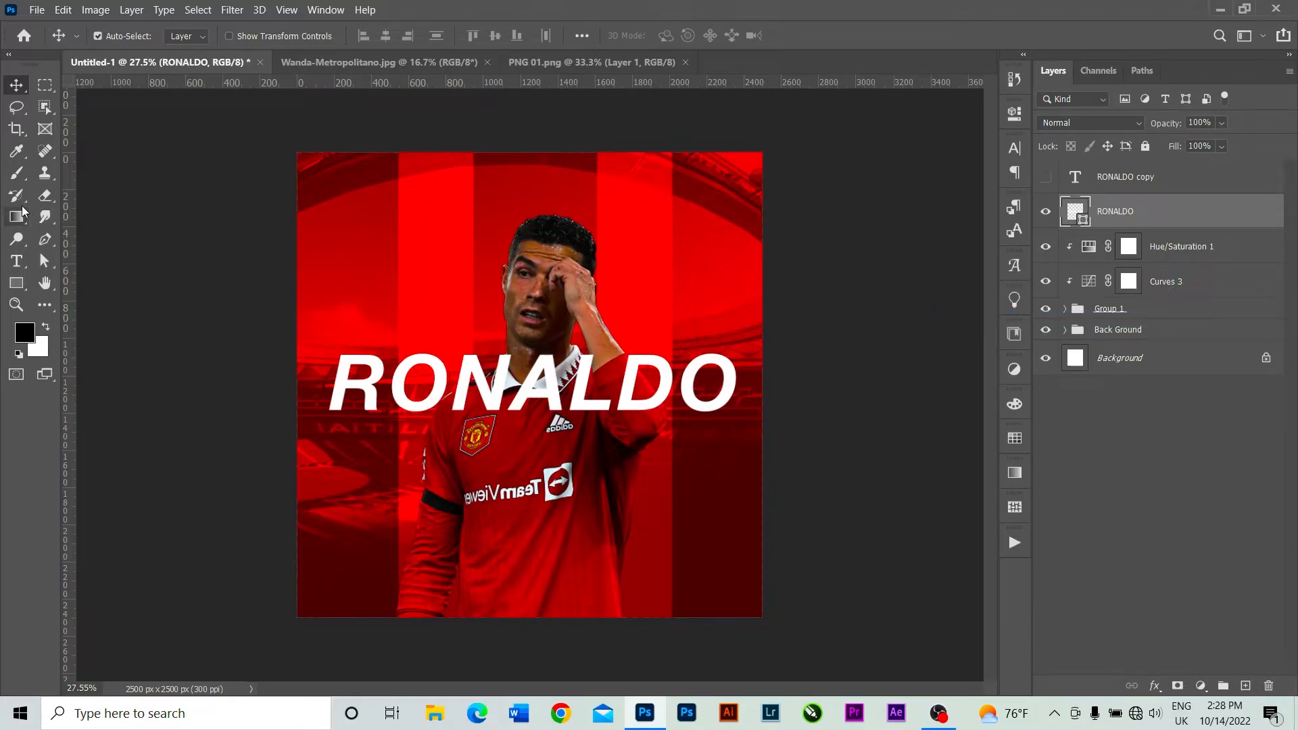
Turn the RONALDO shape into an outline with no fill and a white 5 px stroke.
click(17, 284)
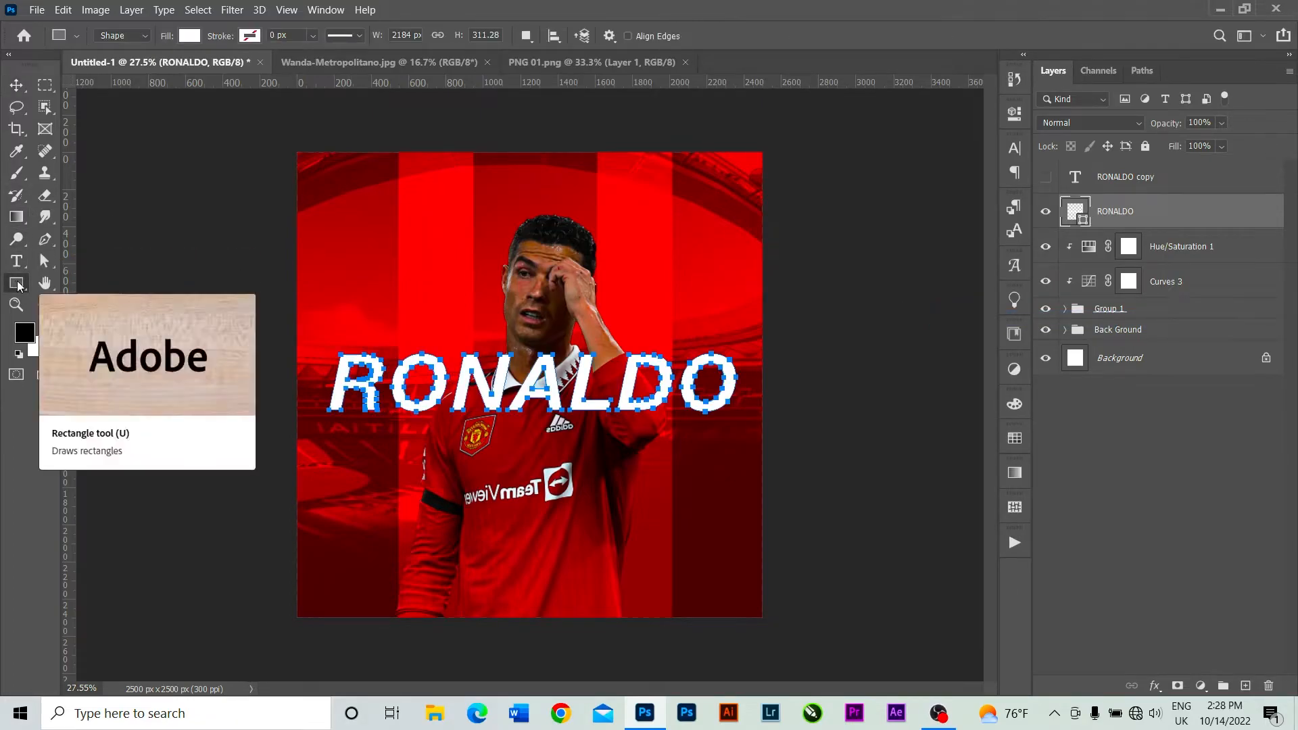
click(189, 36)
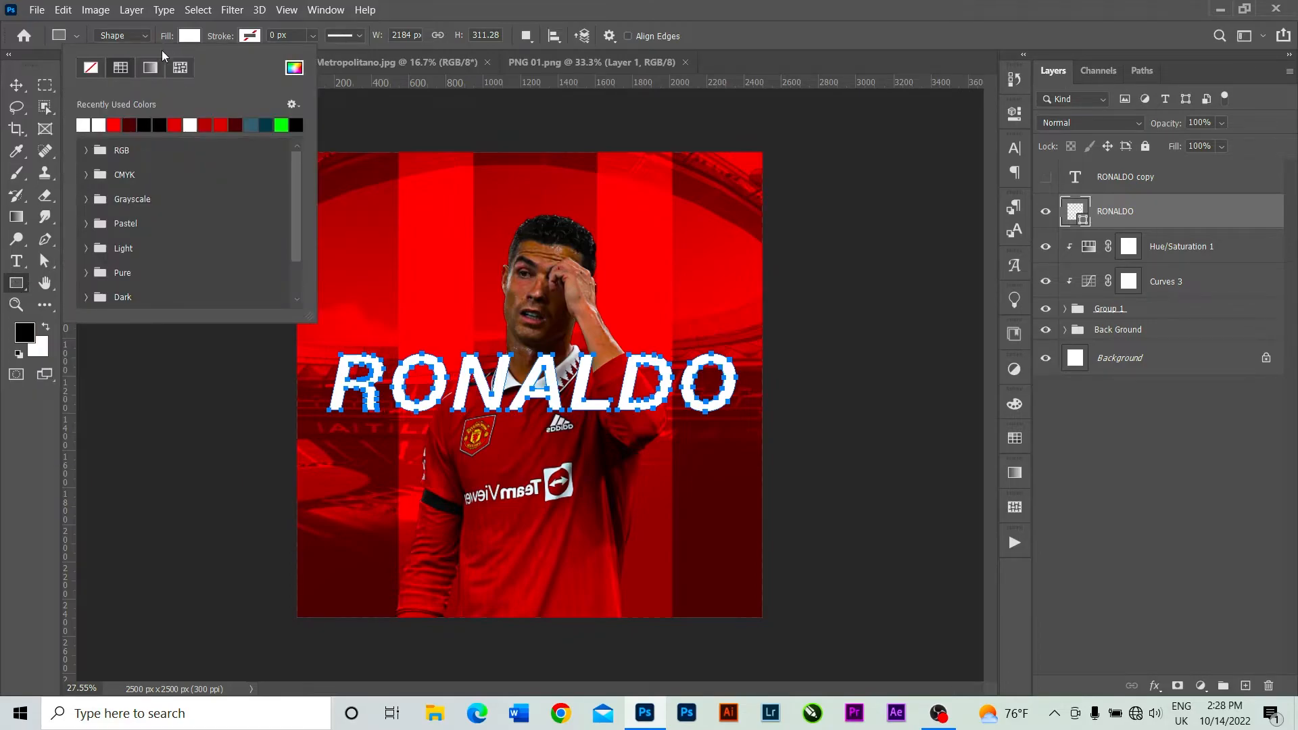
click(91, 67)
click(249, 36)
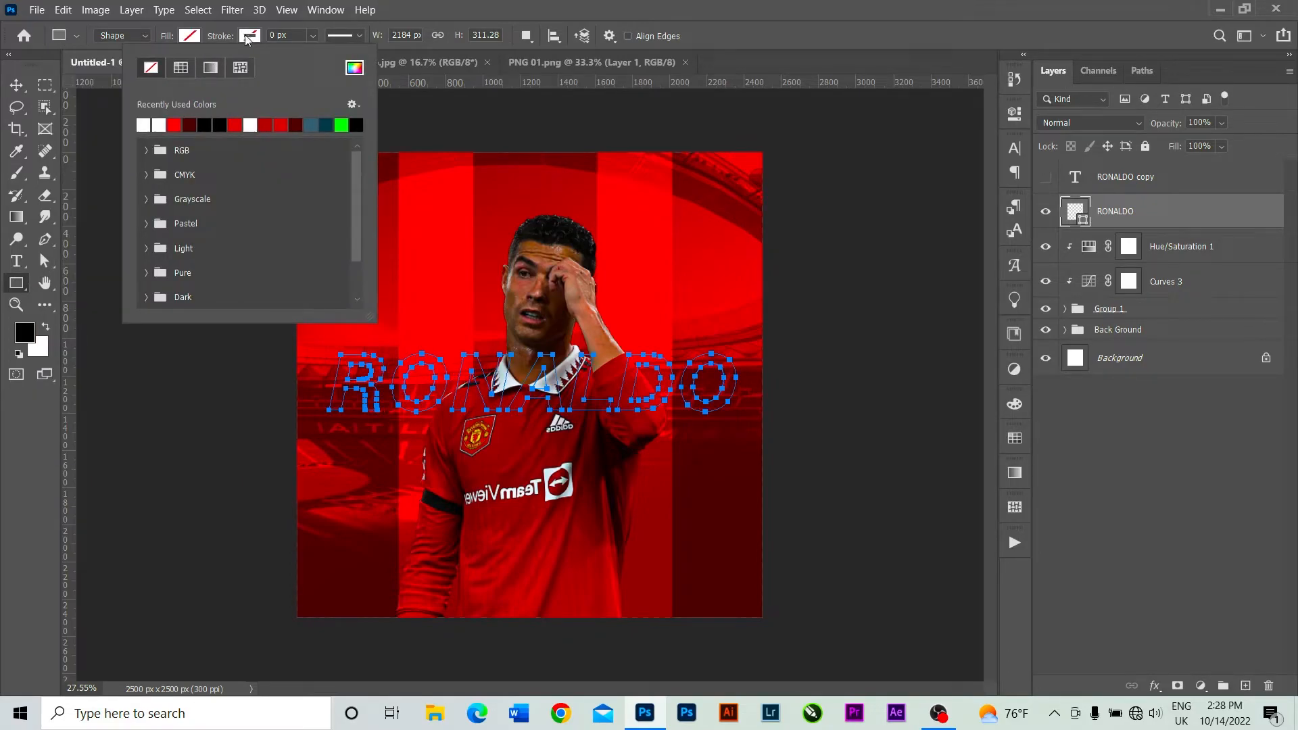
click(159, 124)
click(278, 36)
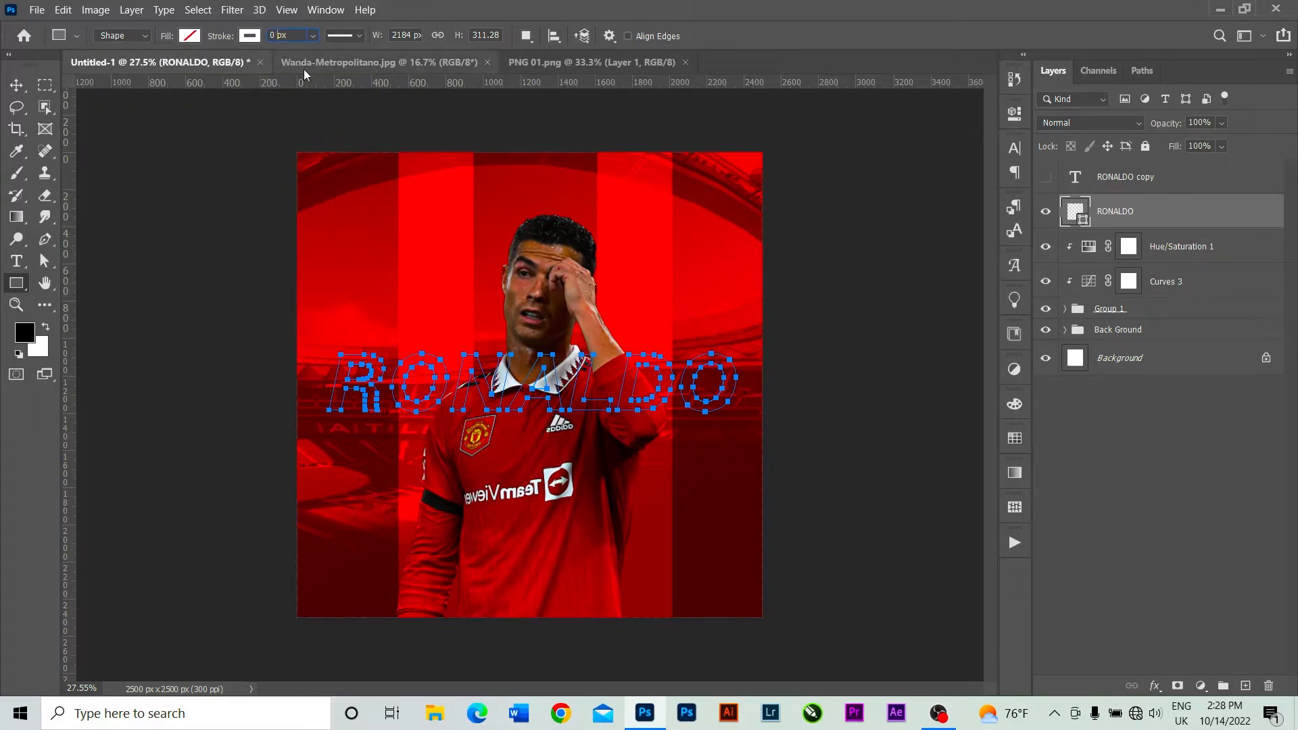
key(BackSpace)
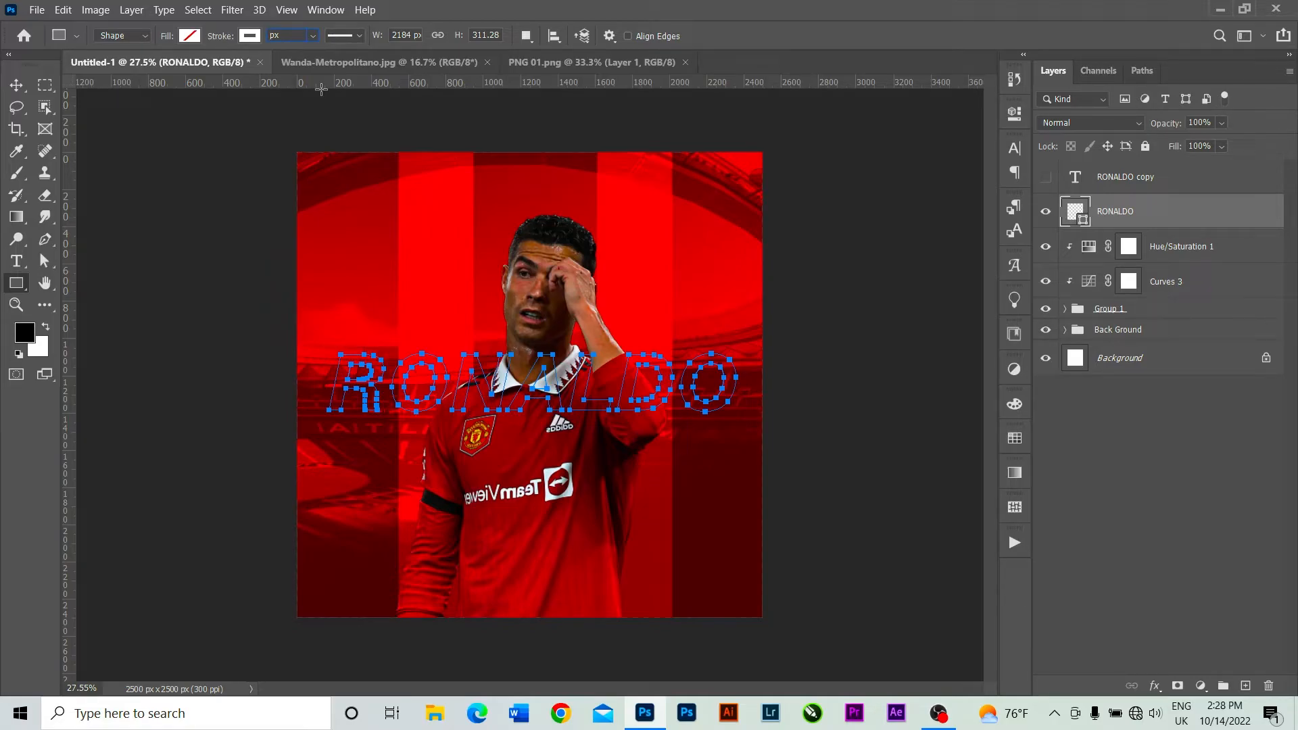
text(5)
key(Return)
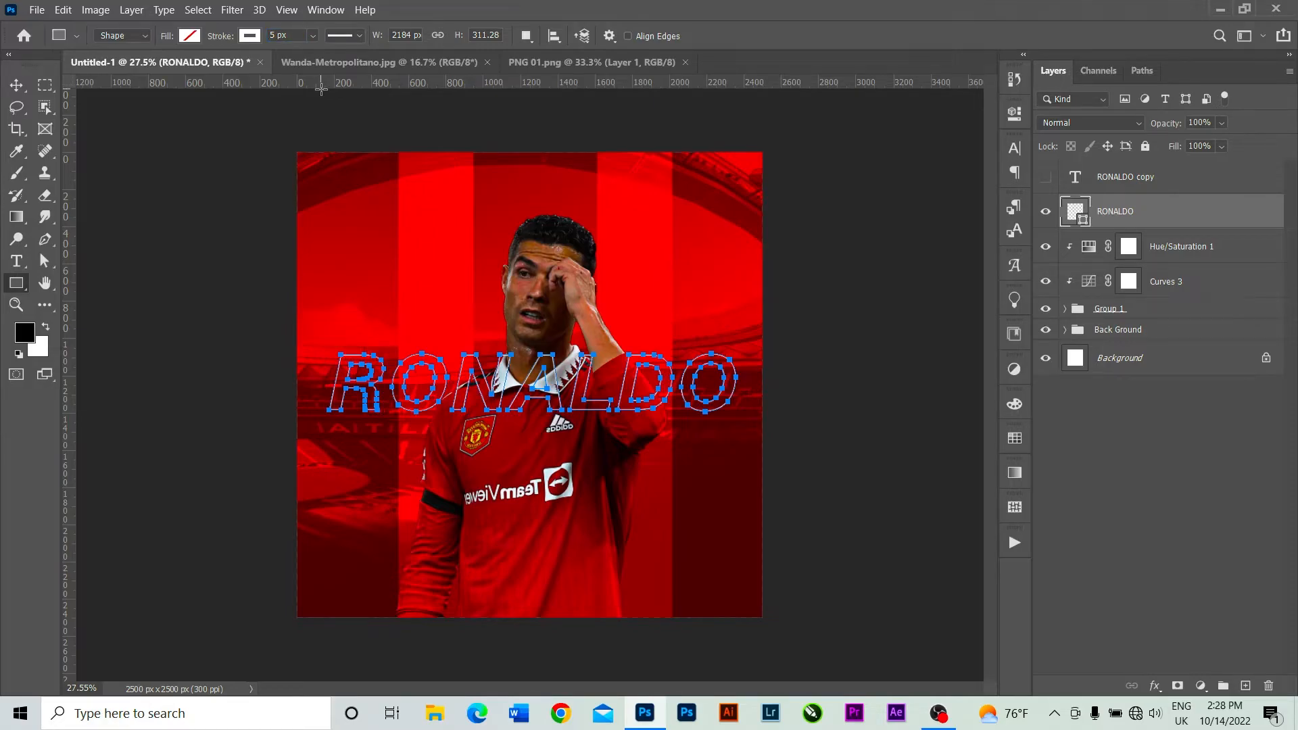
click(16, 84)
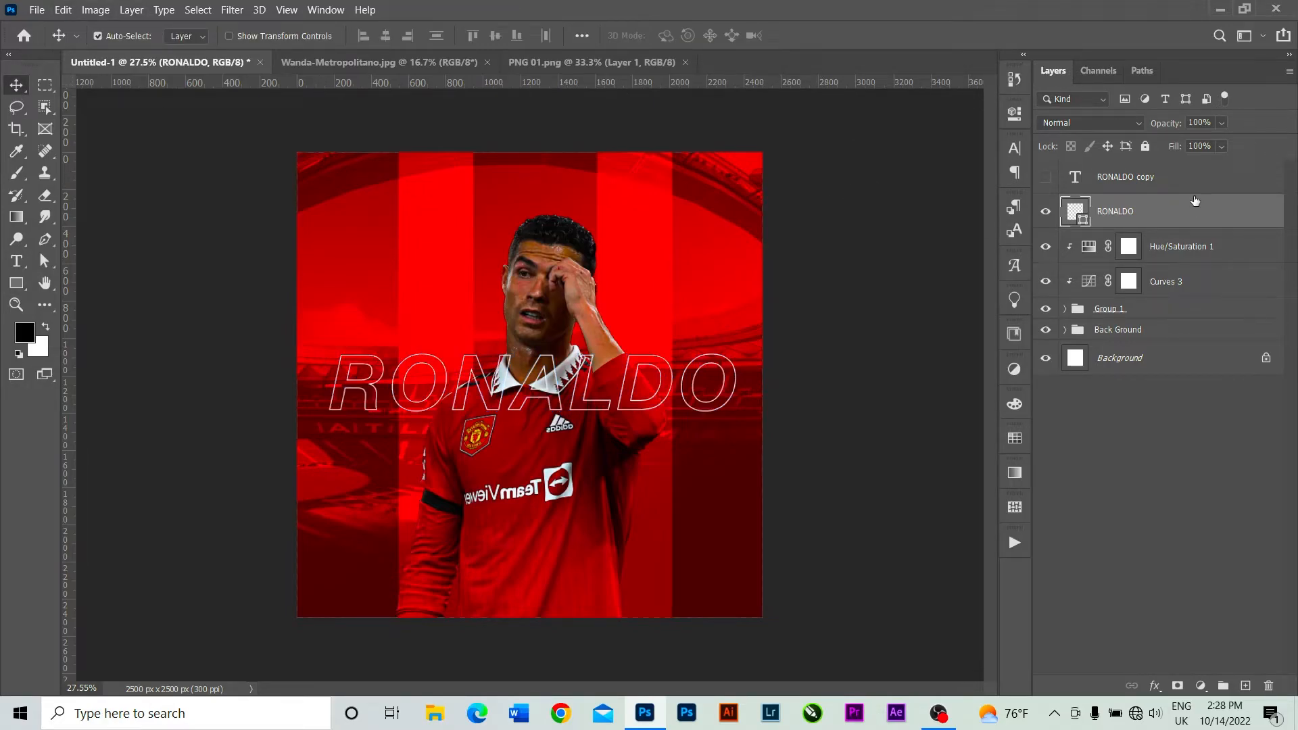
Place the RONALDO copy text layer below Group 1 and make it visible, leaving the RONALDO outline layer selected.
click(1188, 177)
drag(1189, 177, 1189, 318)
click(1046, 305)
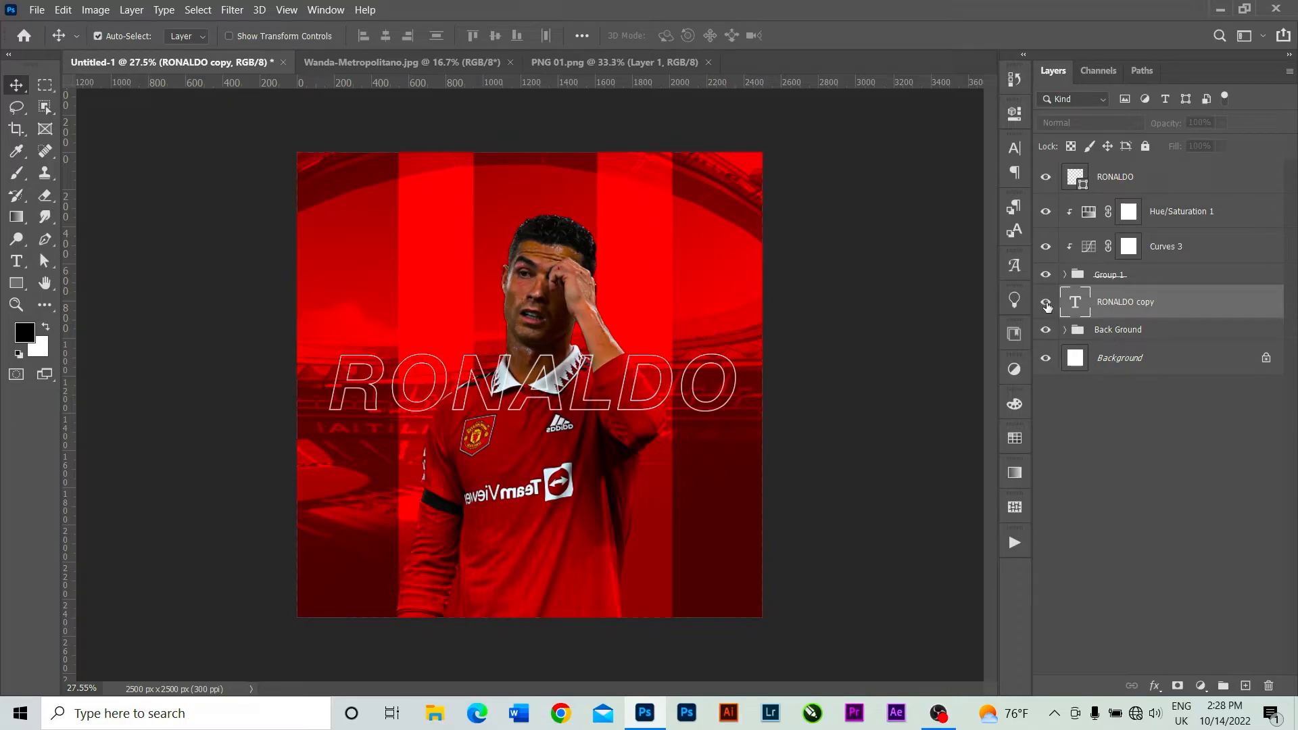
click(1046, 303)
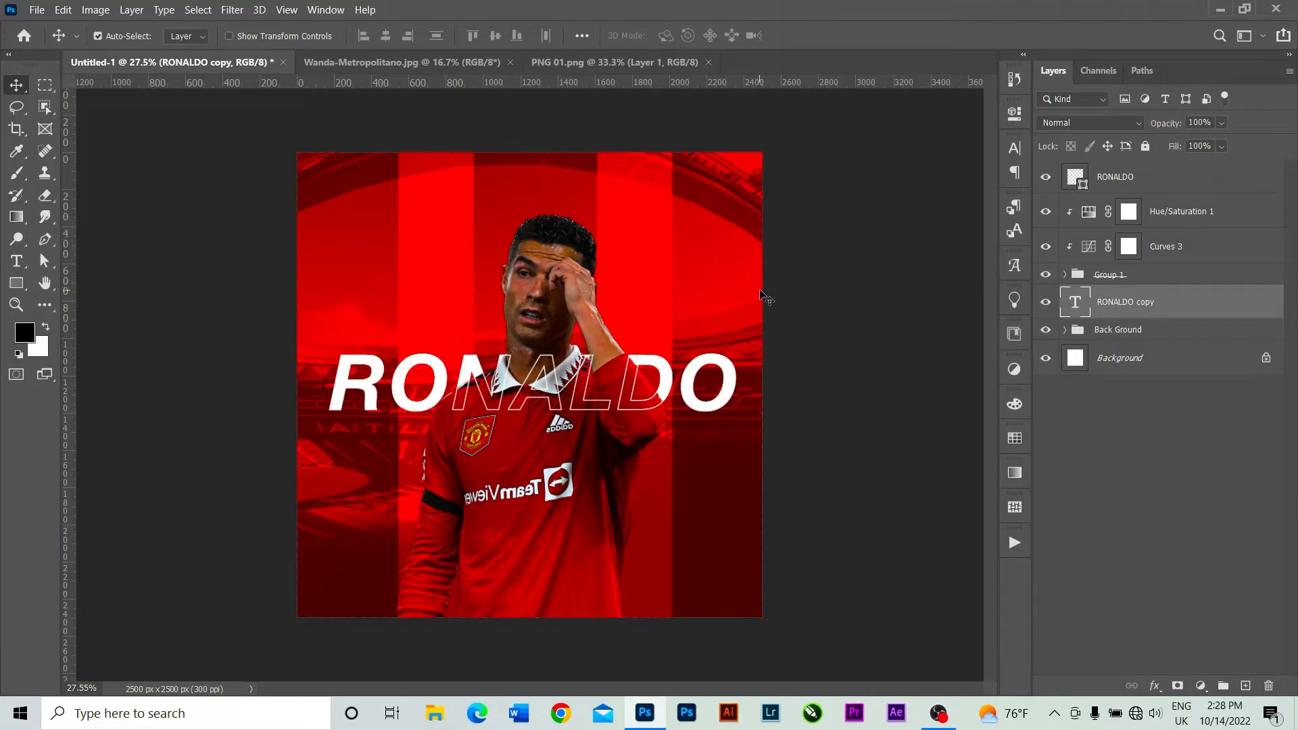
click(1172, 182)
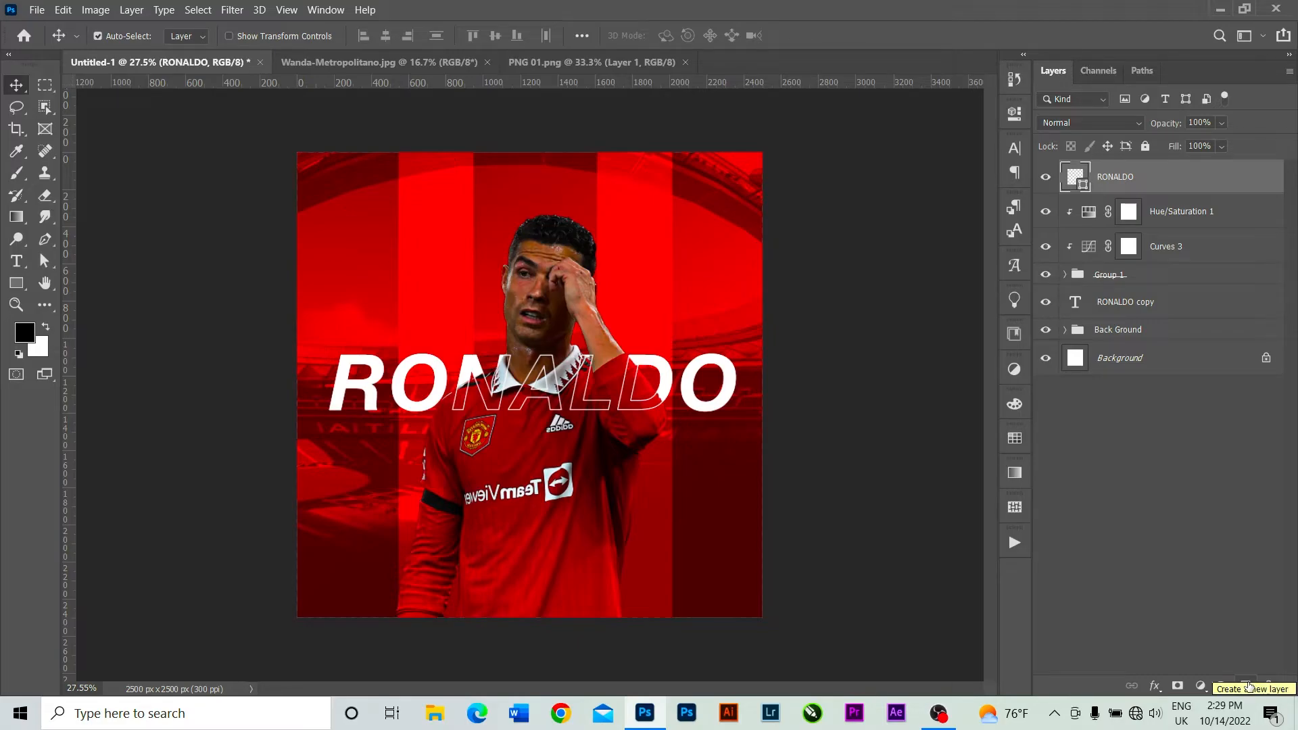
Add a new layer above the RONALDO outline and fill it with 50% Gray, with white as the foreground colour.
click(1247, 686)
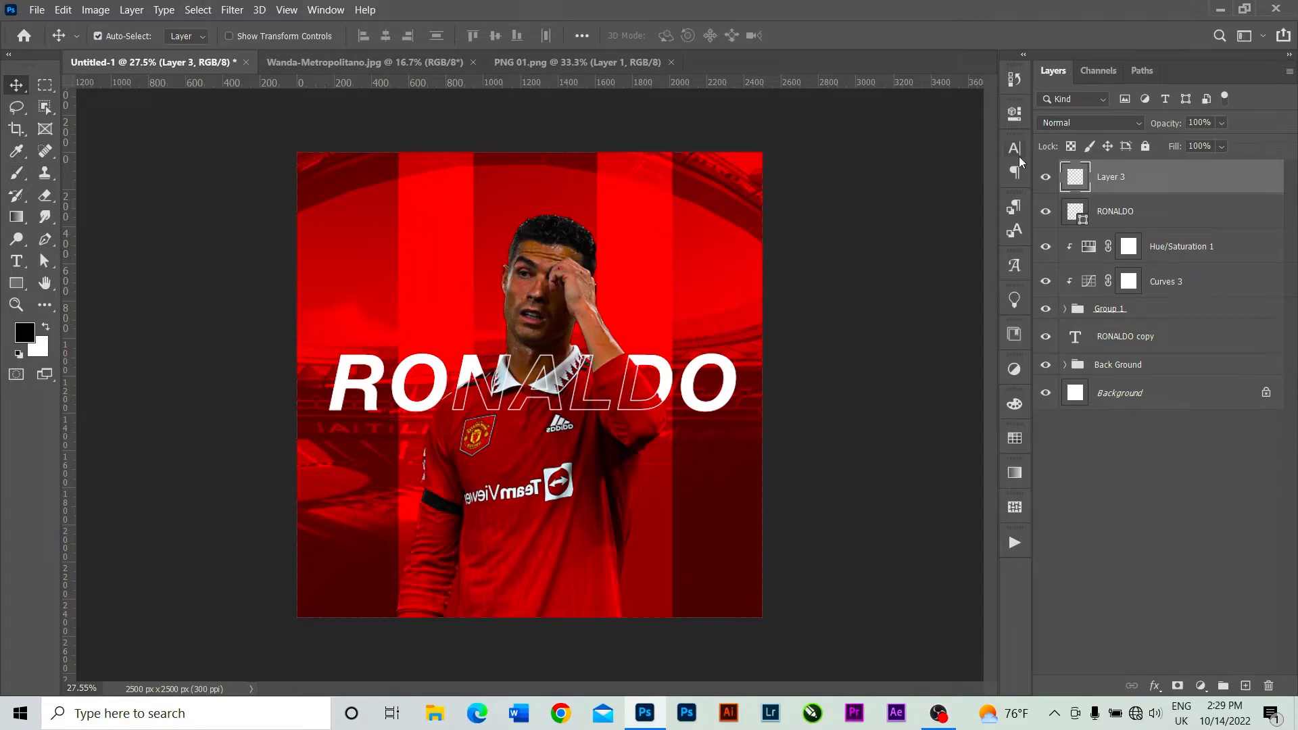
click(46, 327)
click(63, 9)
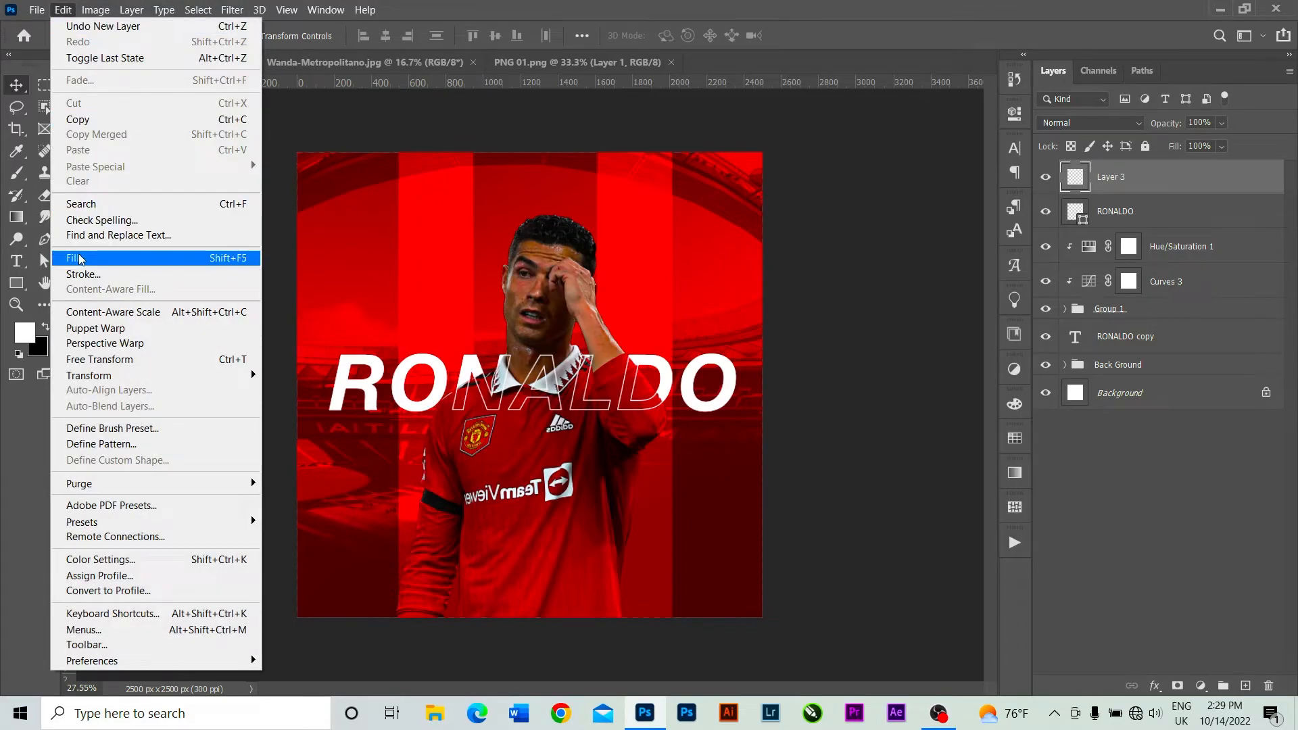
click(111, 253)
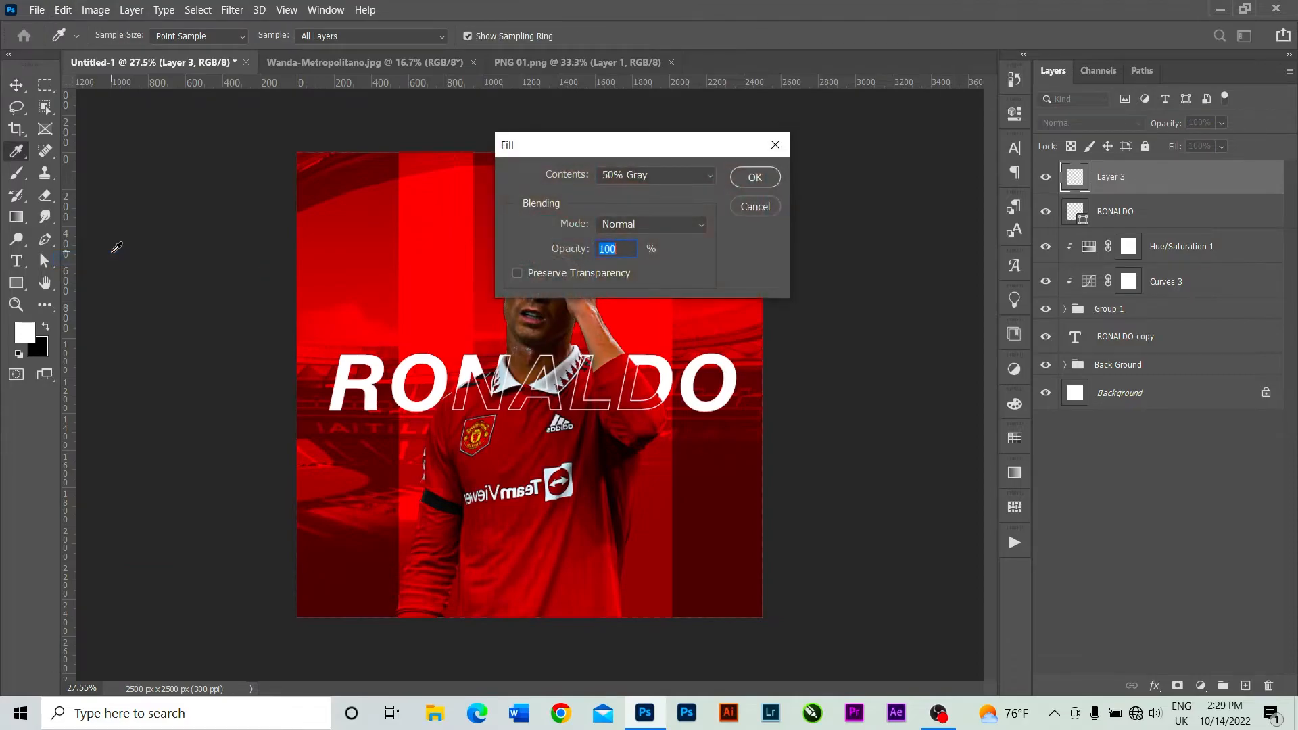
click(708, 176)
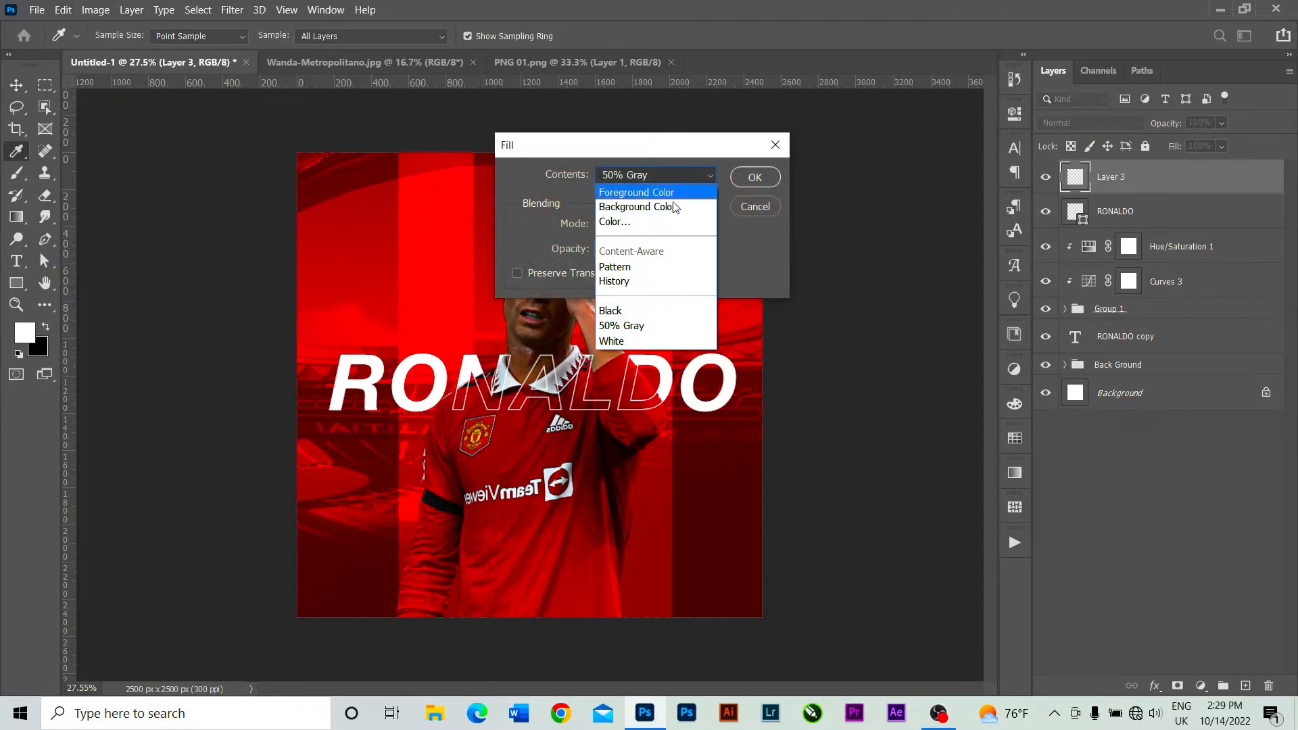
click(639, 326)
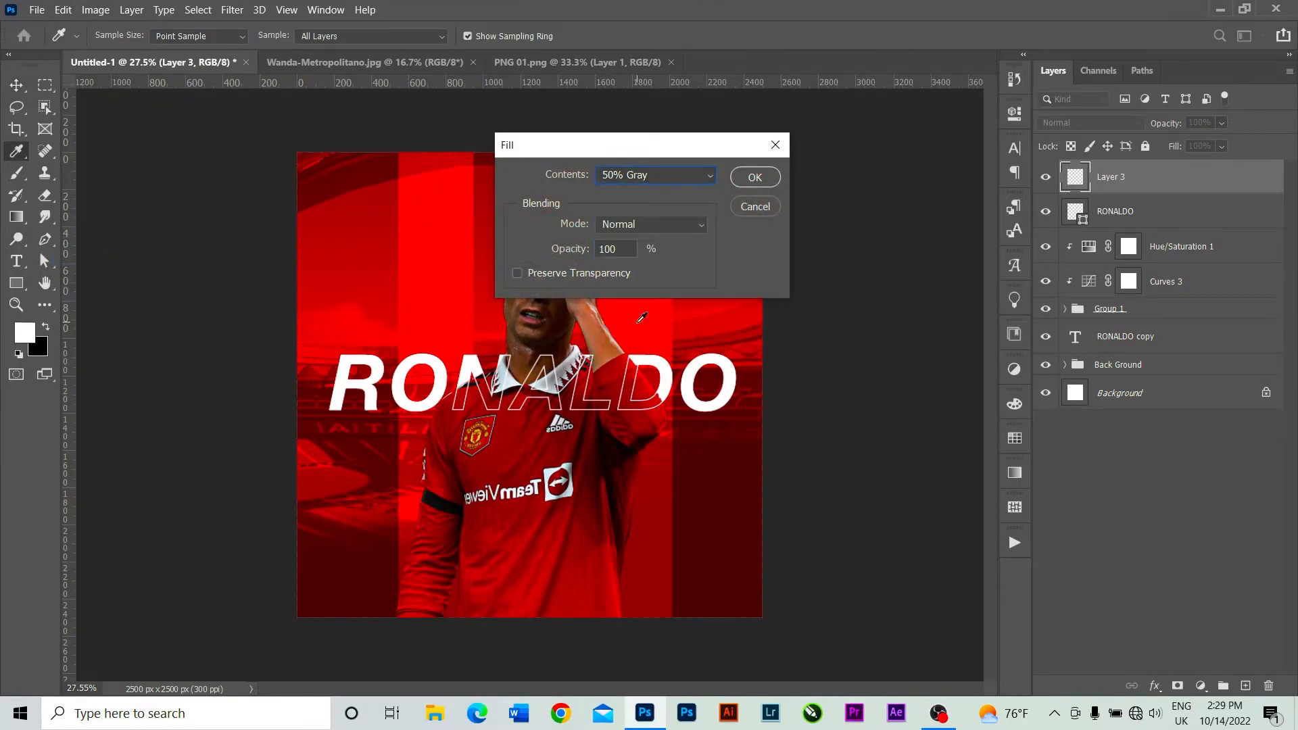
click(746, 178)
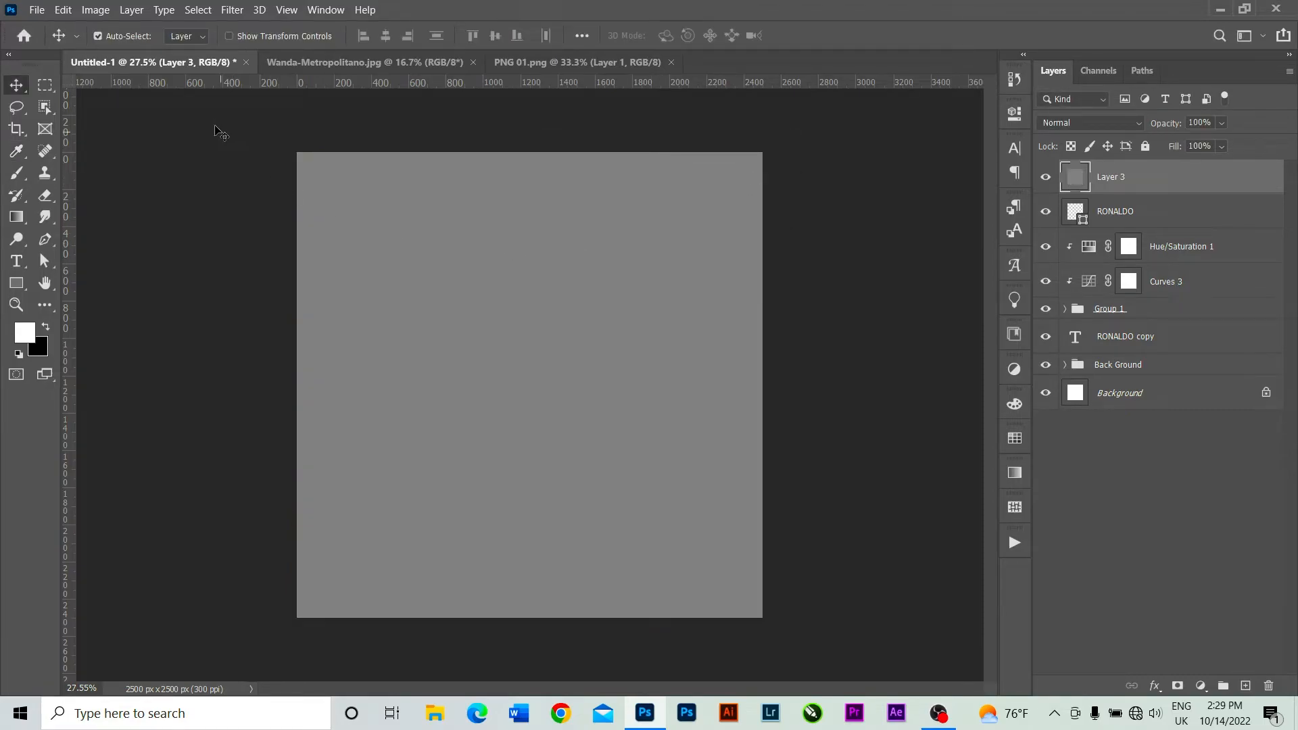
Render Clouds on the gray Layer 3 and set its blend mode to Overlay.
click(233, 12)
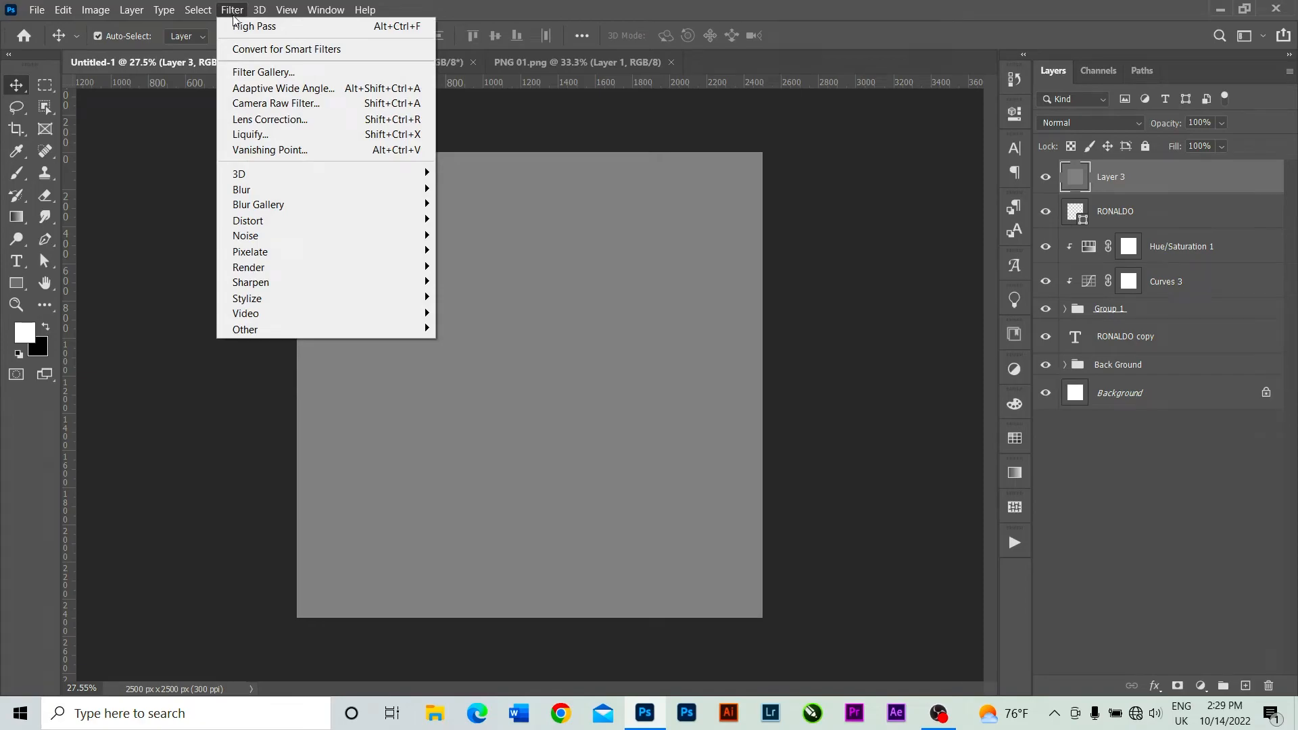
mouse_move(276, 330)
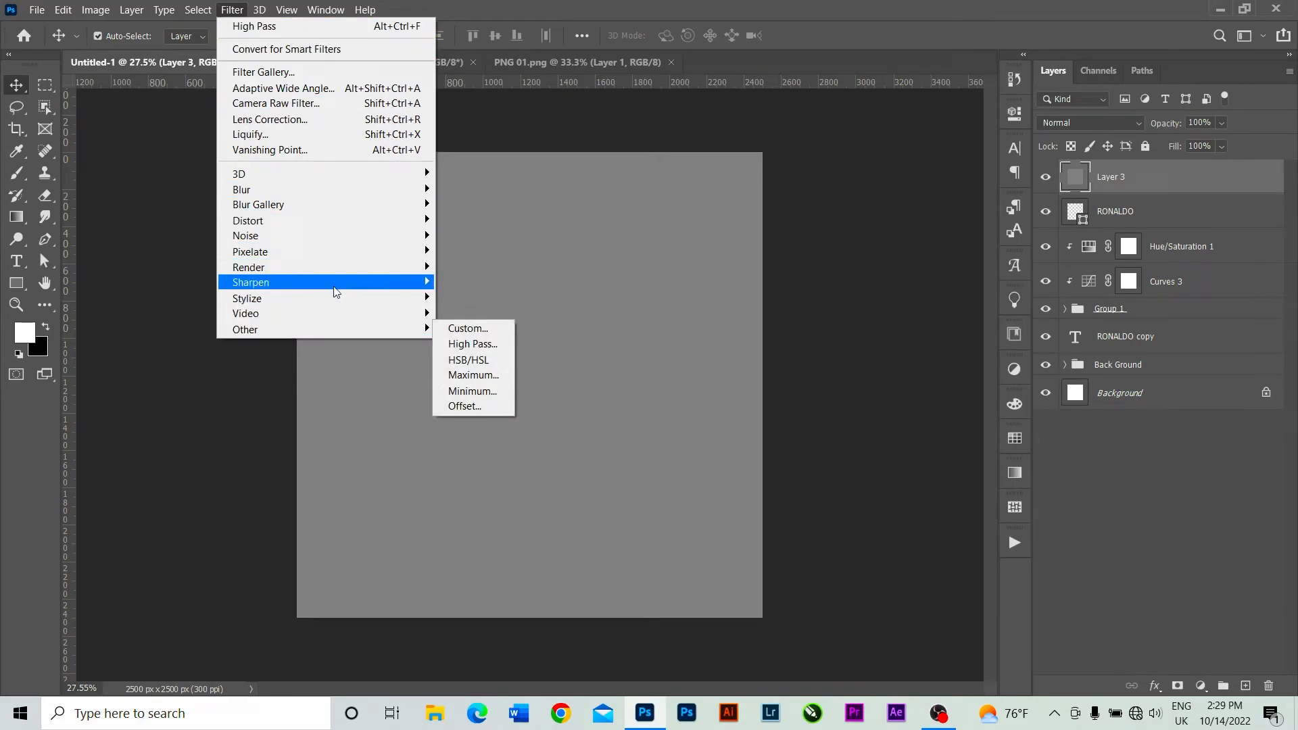
mouse_move(310, 271)
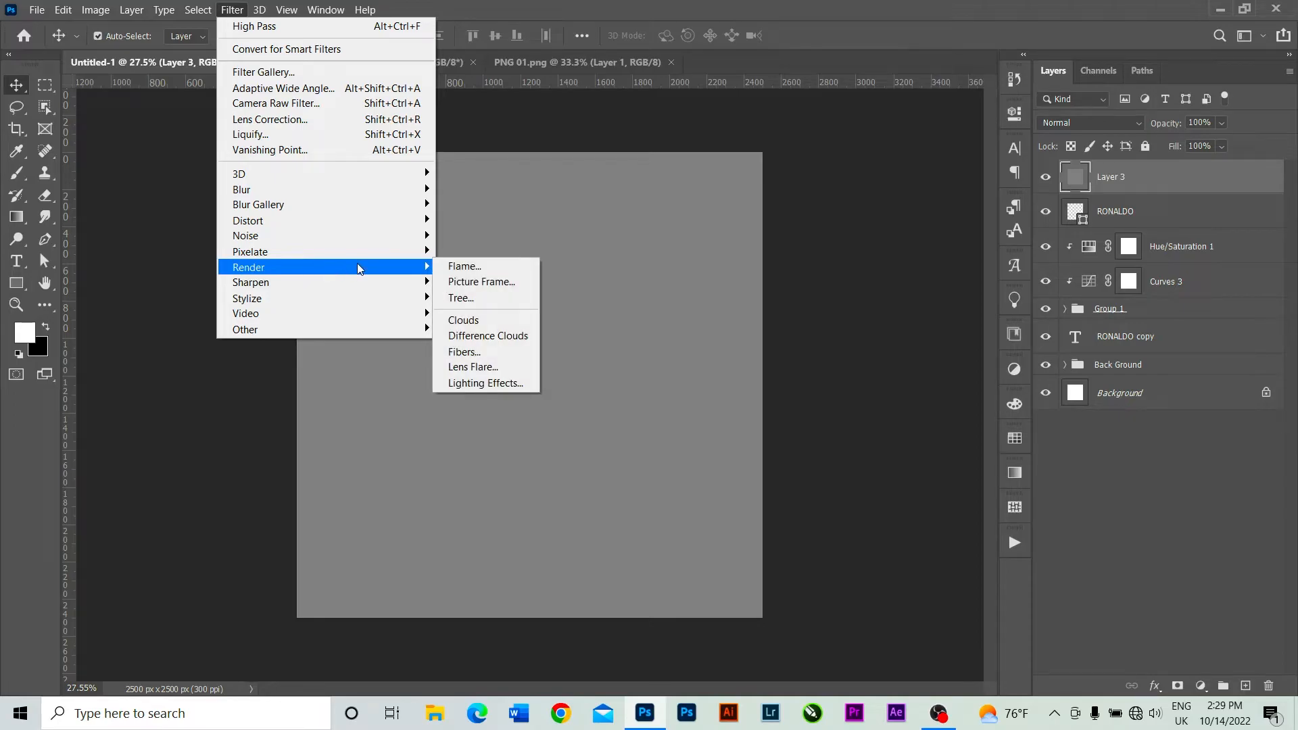
click(488, 323)
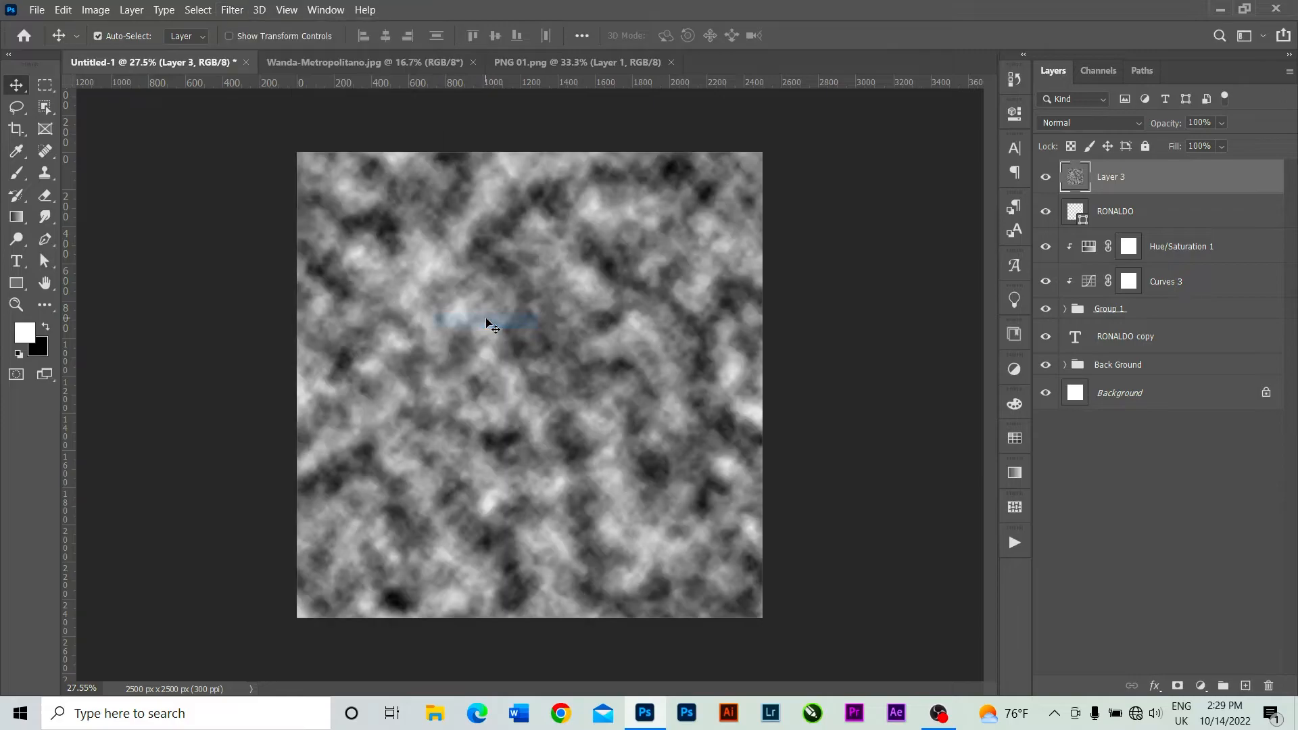
click(1114, 120)
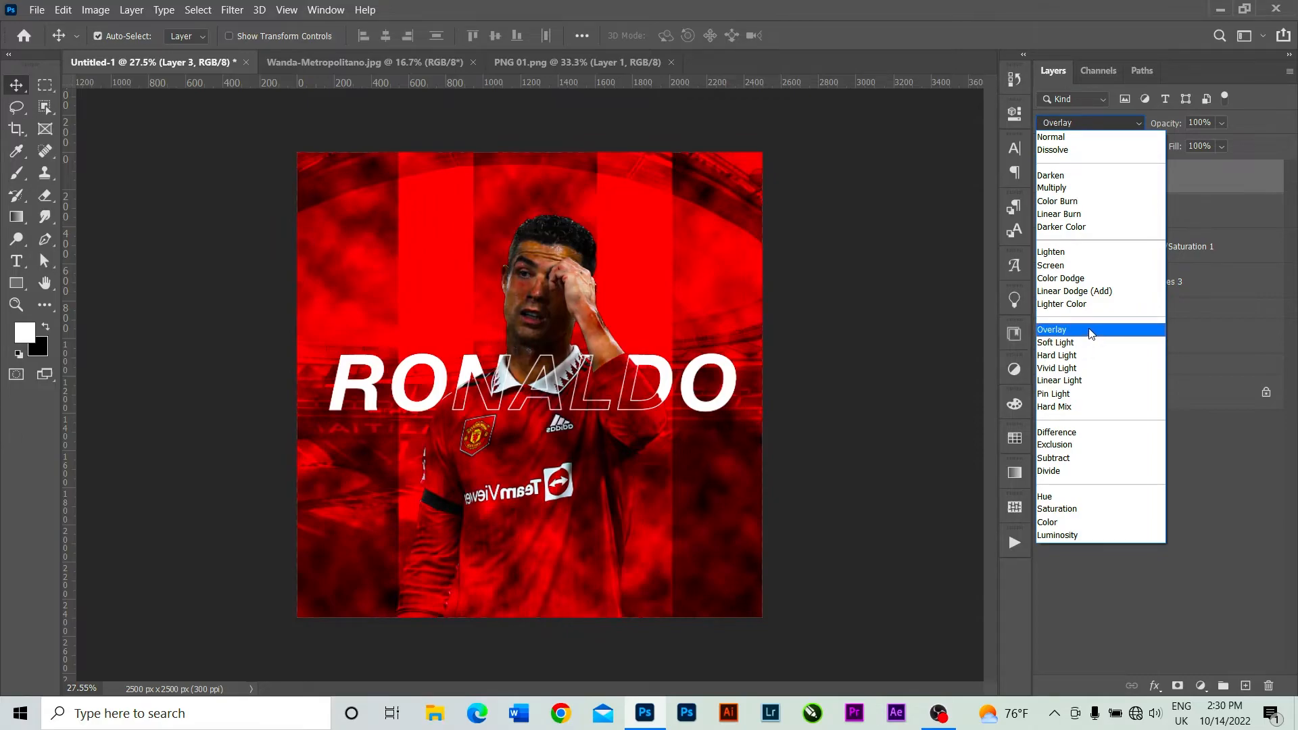
click(1087, 331)
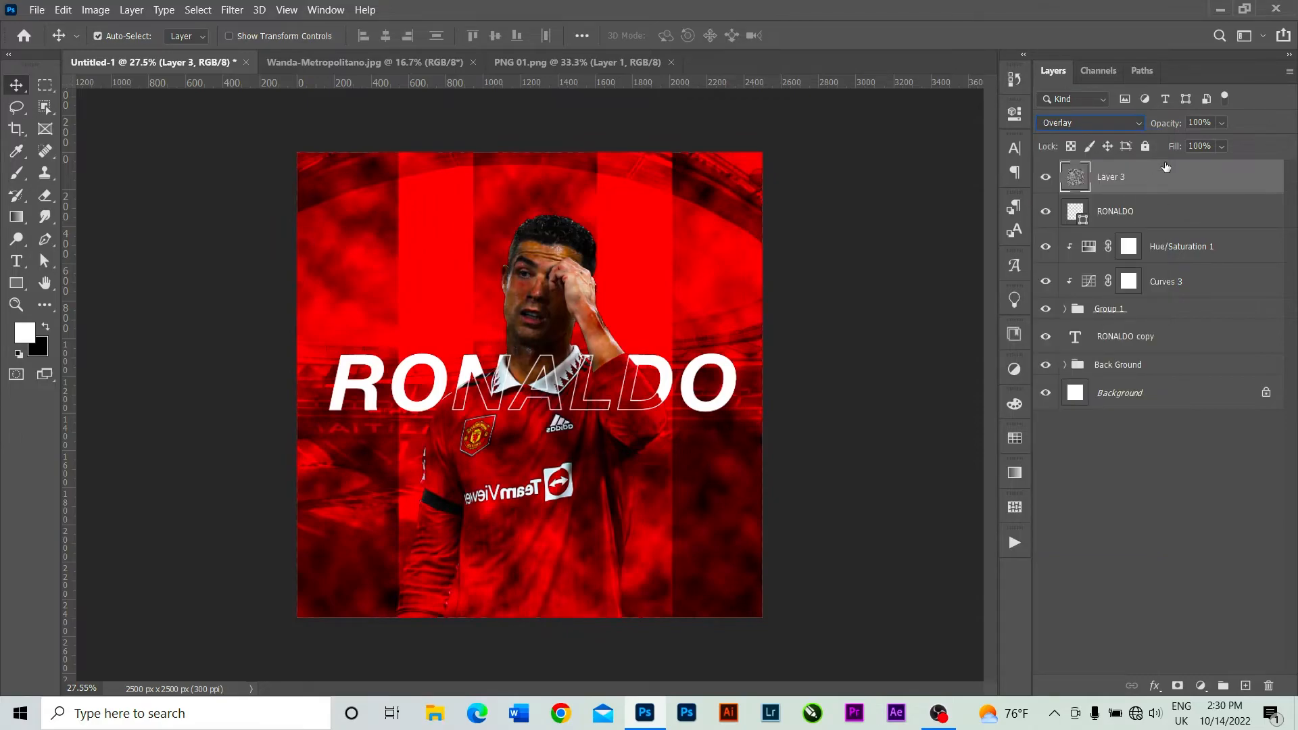
Set the opacity of the clouds layer to 35%.
click(1221, 123)
drag(1234, 144, 1201, 147)
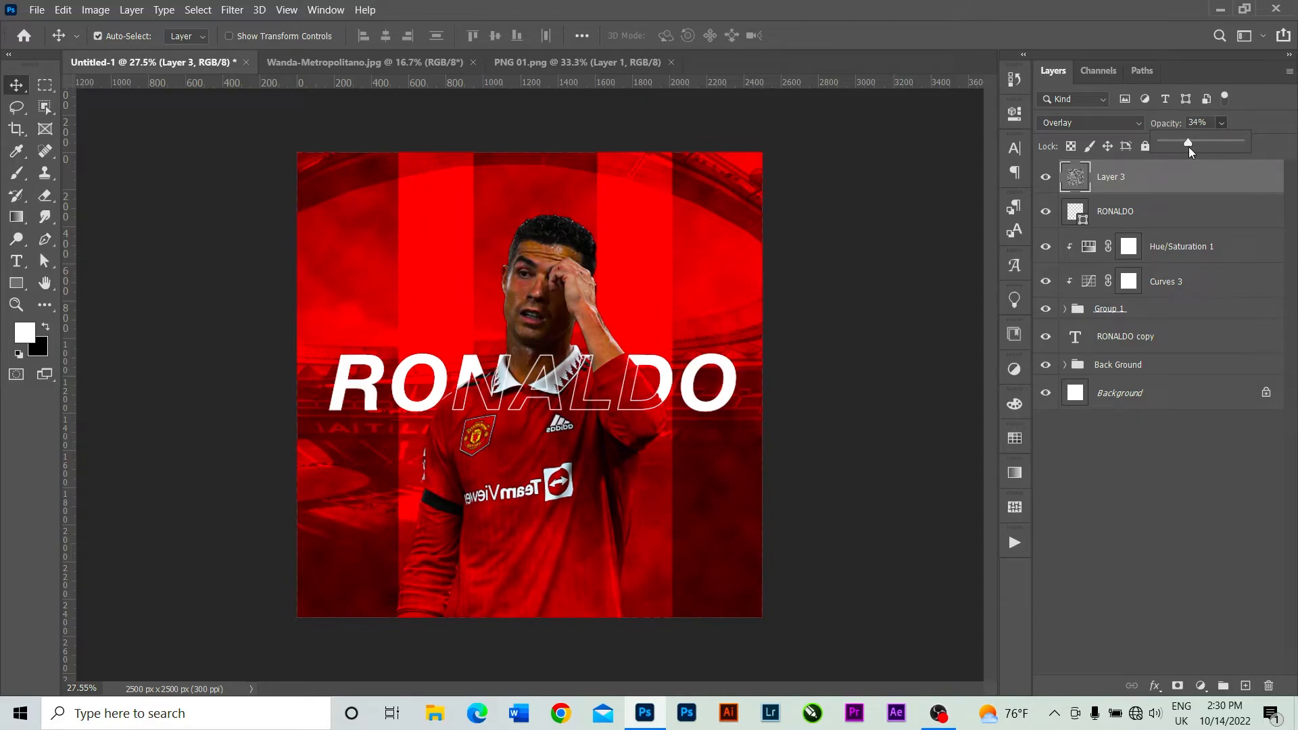
click(1196, 123)
key(BackSpace)
text(00)
key(Return)
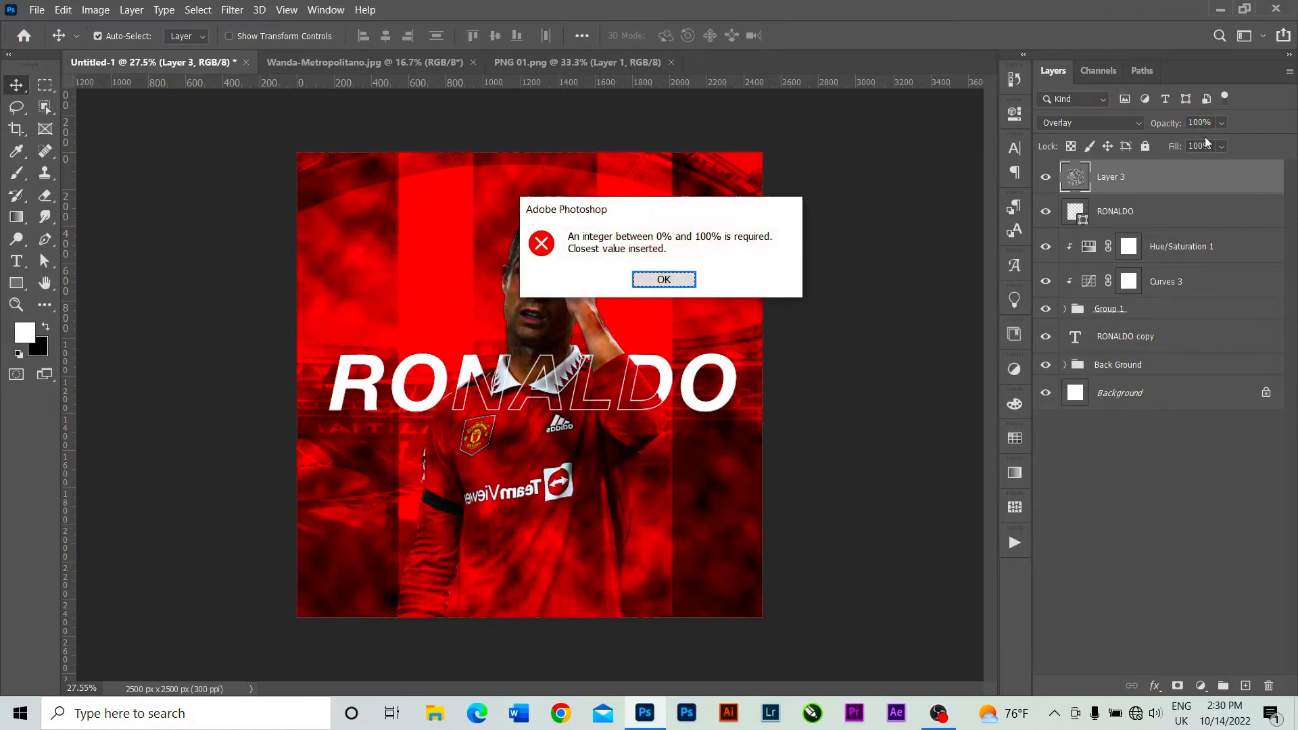
click(654, 277)
click(1211, 120)
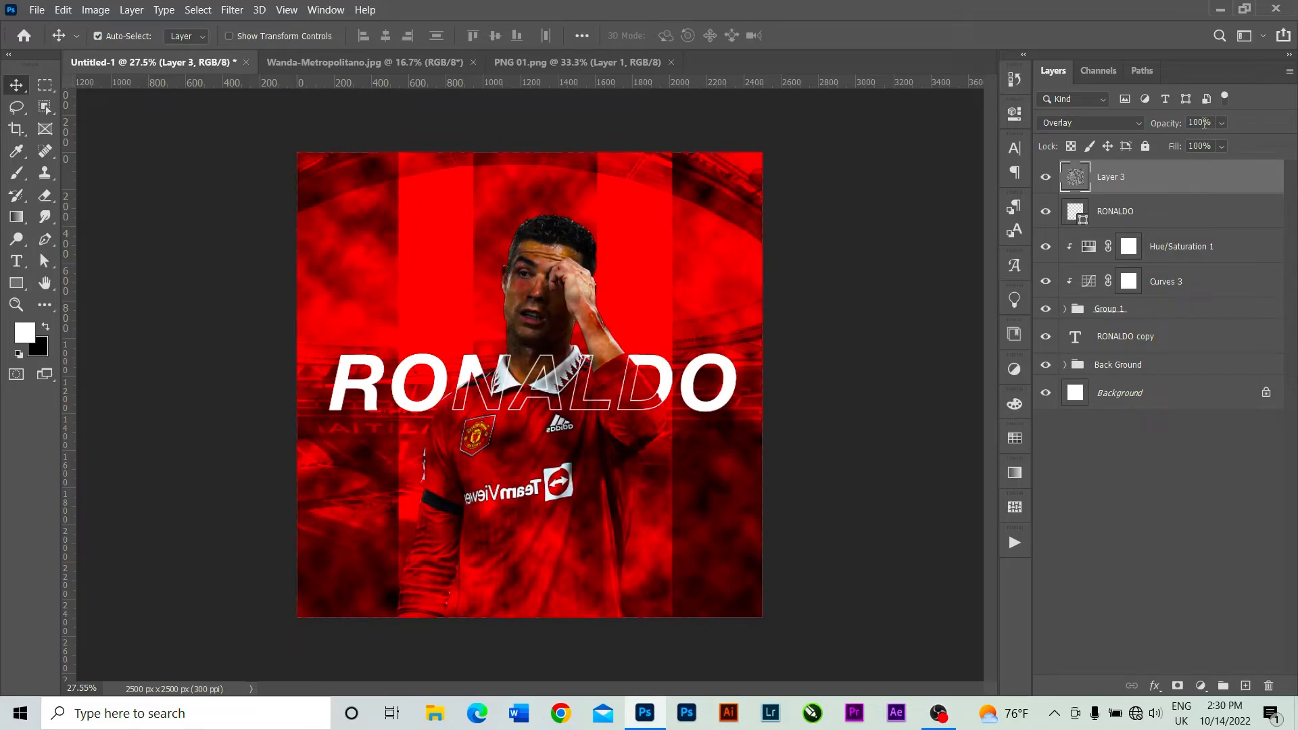
key(BackSpace)
key(BackSpace)
key(BackSpace)
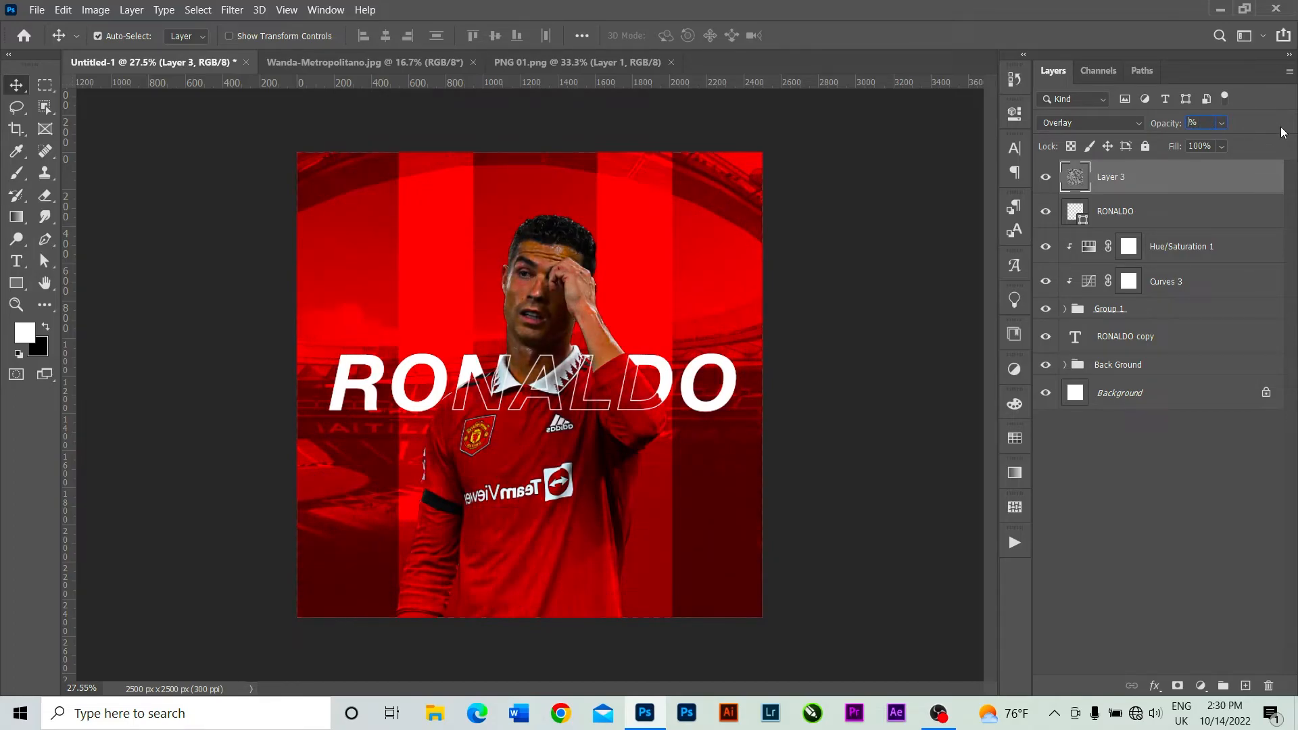
text(35)
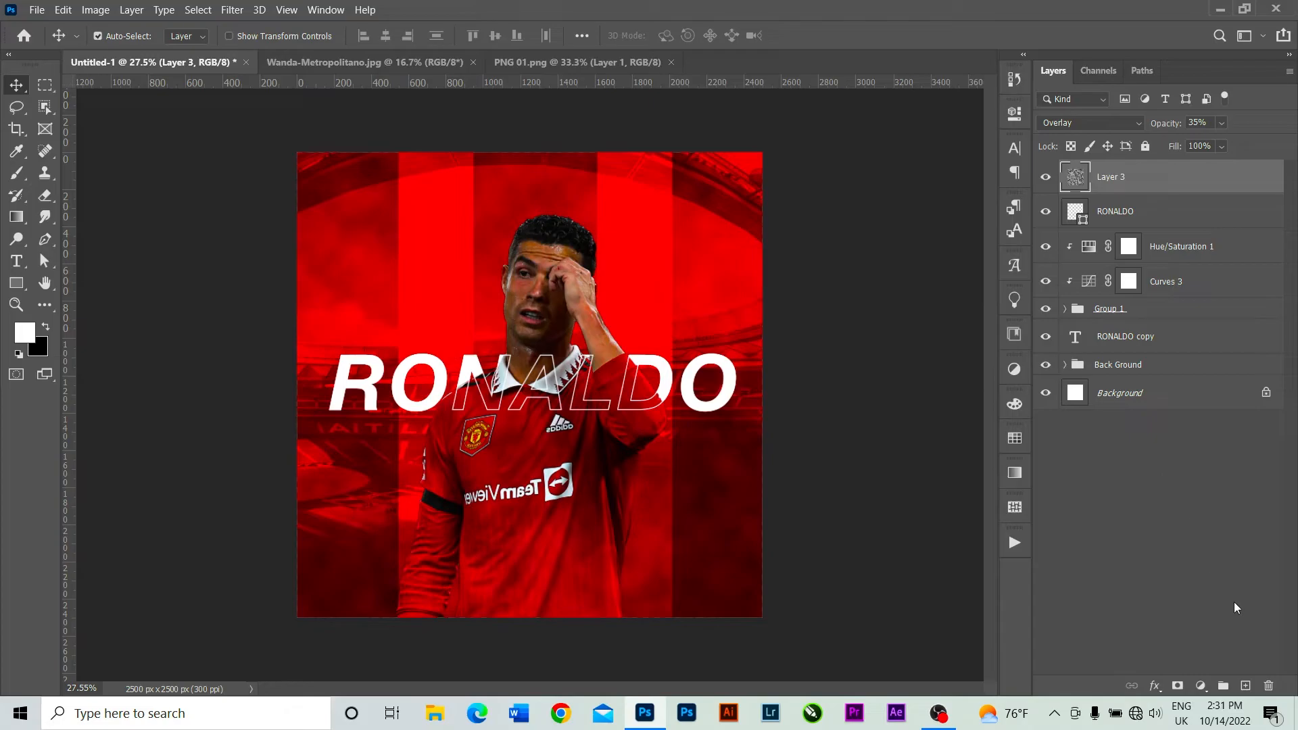
On a new top layer, paint the poster's upper-left corner white and lower-right corner black with a soft 1100 px brush.
click(1246, 686)
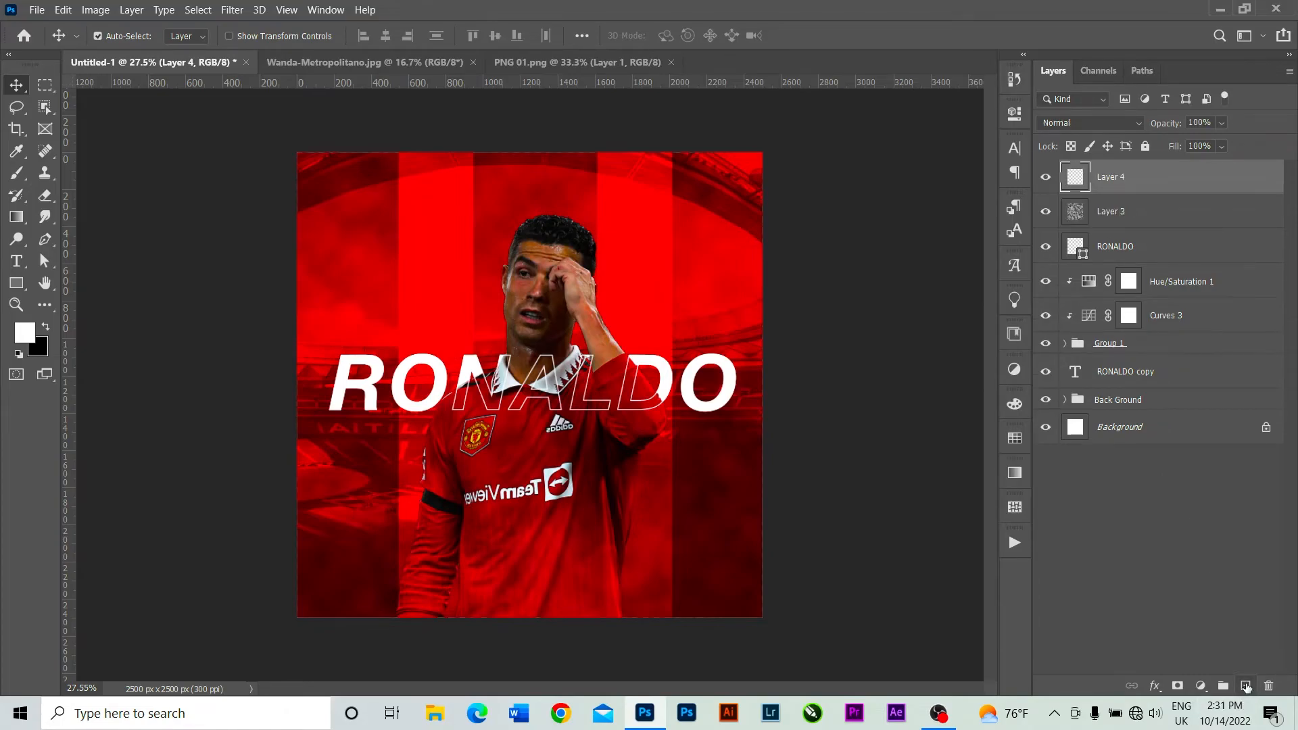
click(18, 173)
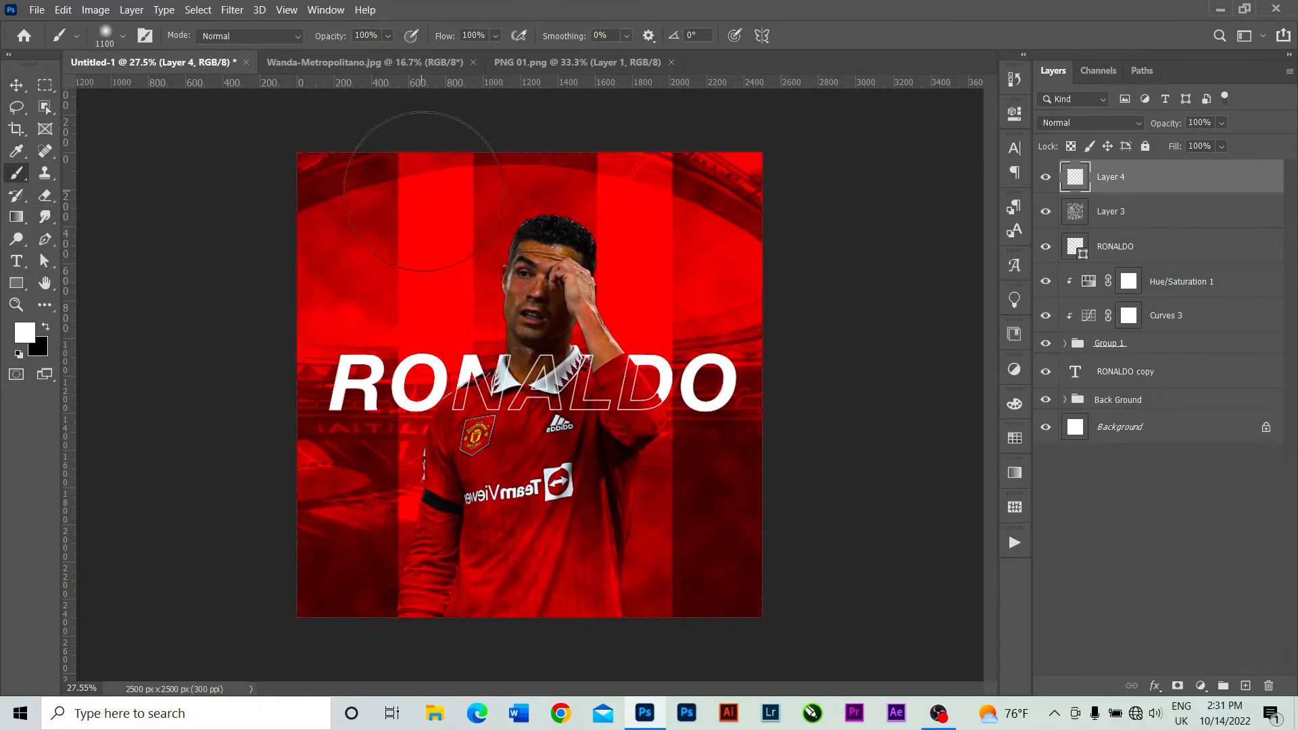
mouse_move(395, 168)
mouse_down()
mouse_move(318, 213)
mouse_move(270, 301)
mouse_move(302, 154)
mouse_move(351, 193)
mouse_move(418, 156)
mouse_move(299, 257)
mouse_up()
click(45, 327)
mouse_move(760, 550)
mouse_down()
mouse_move(609, 606)
mouse_move(791, 487)
mouse_move(708, 590)
mouse_move(573, 637)
mouse_move(802, 580)
mouse_move(894, 463)
mouse_up()
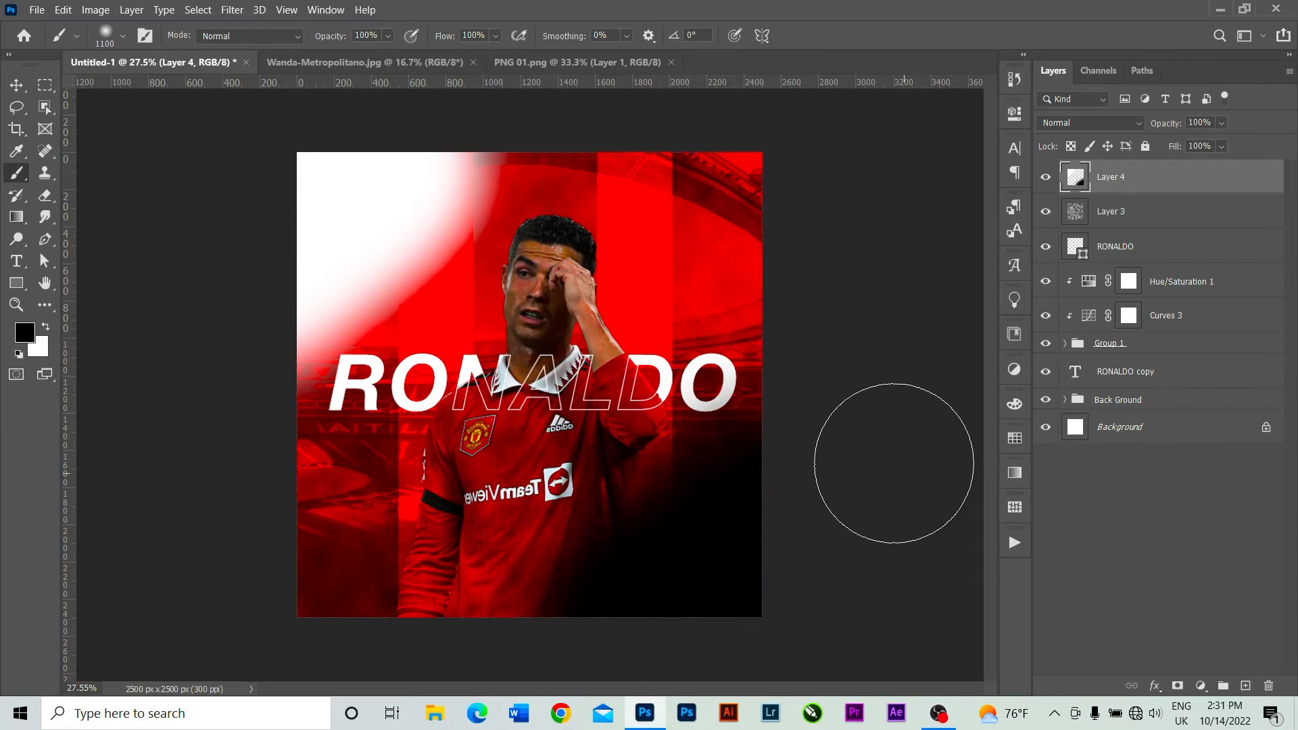
click(16, 84)
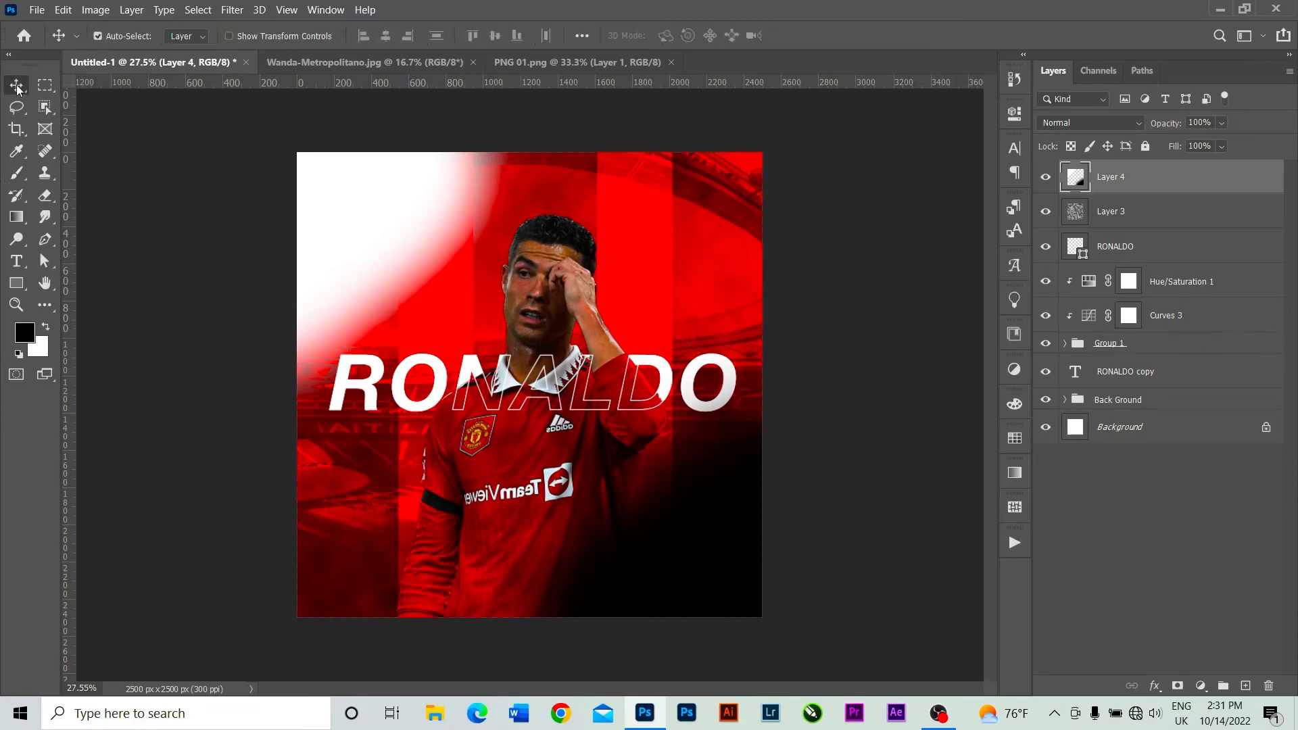
Set the painted Layer 4 to the Soft Light blend mode at 58% opacity.
click(1080, 124)
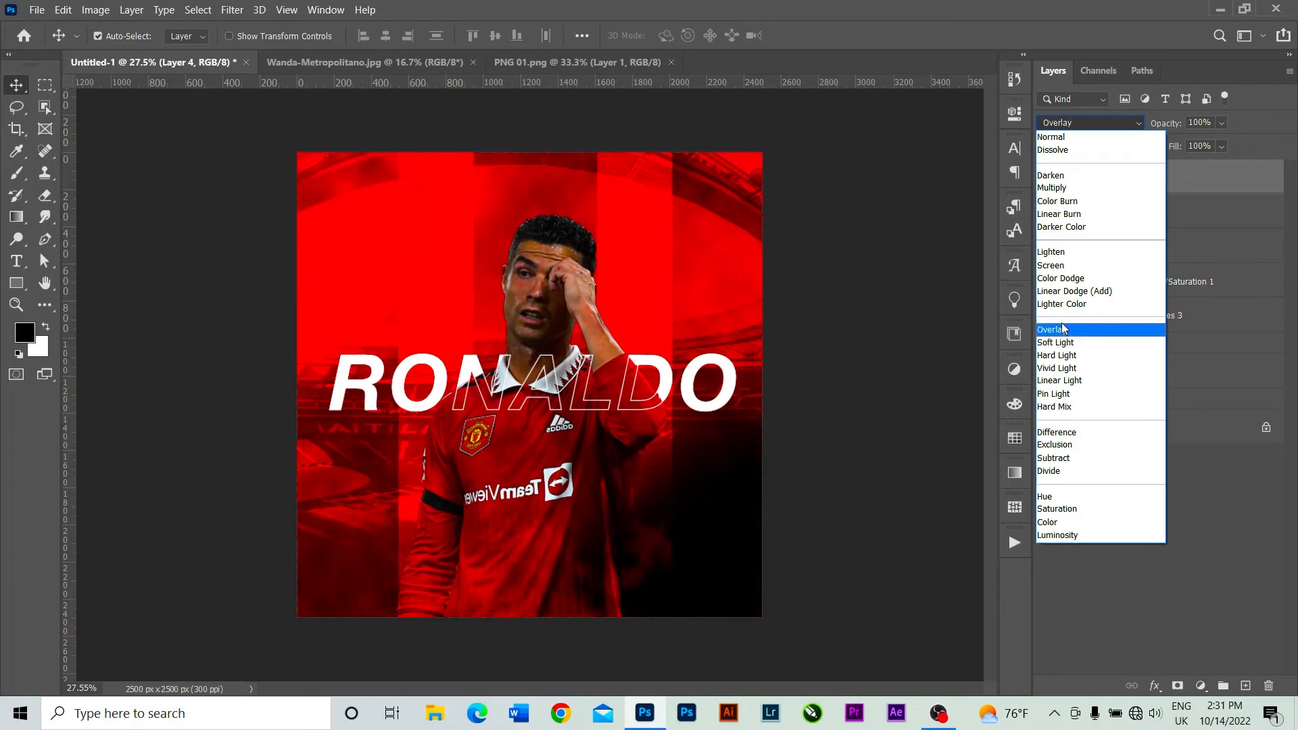
click(1071, 344)
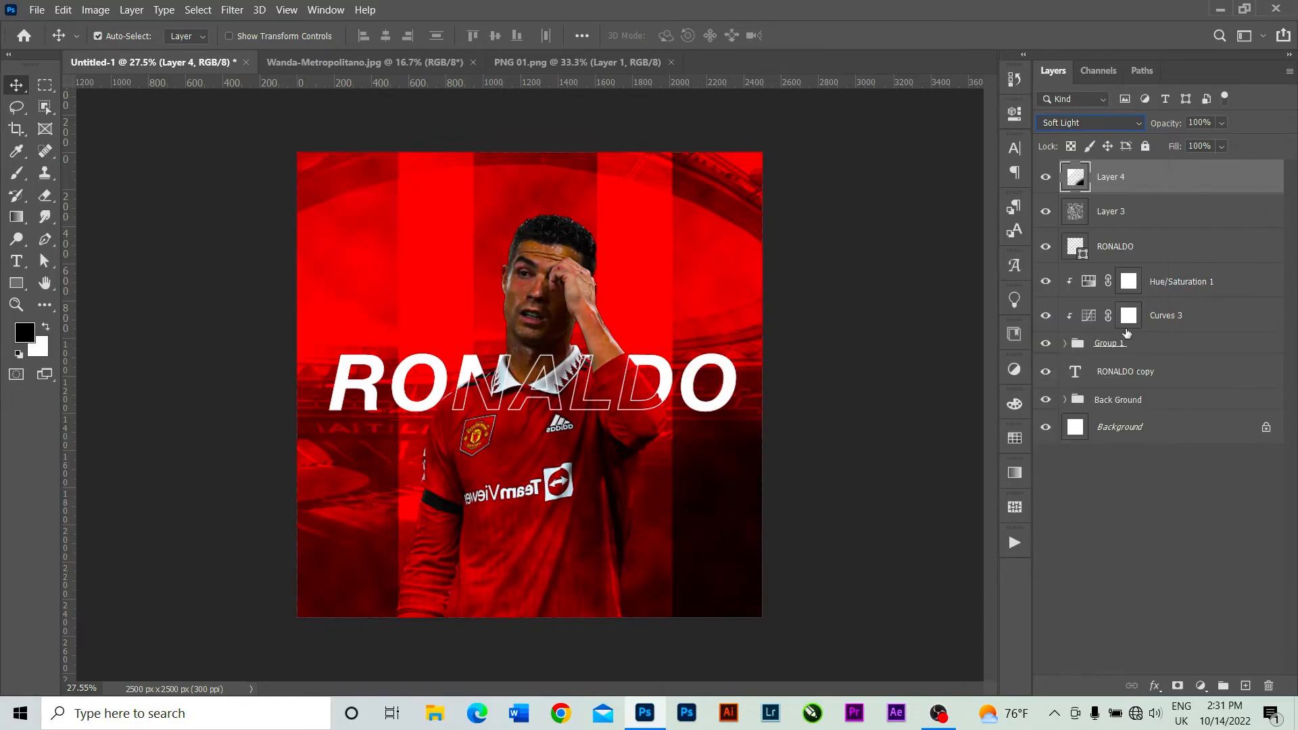
click(1223, 123)
drag(1241, 141, 1219, 143)
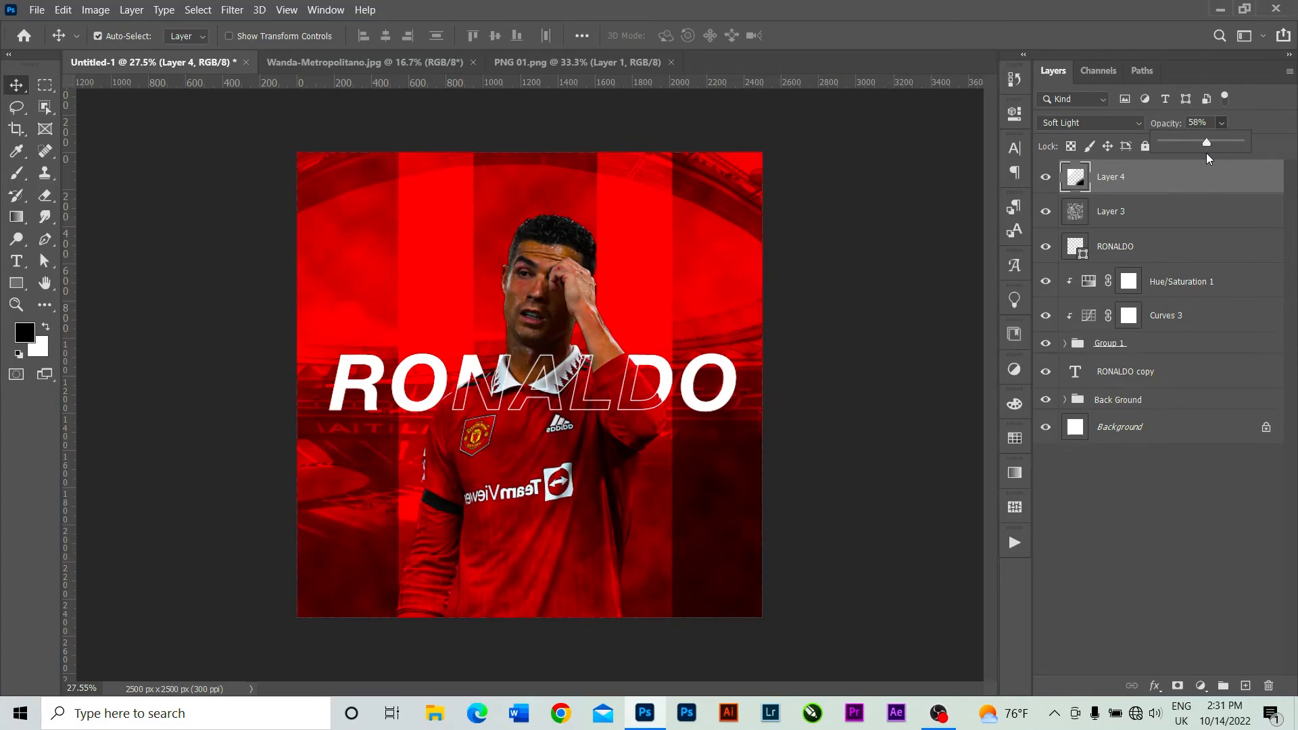
click(1274, 120)
Group all layers above the locked Background, from Layer 4 down to the Back Ground group.
shift+click(1172, 390)
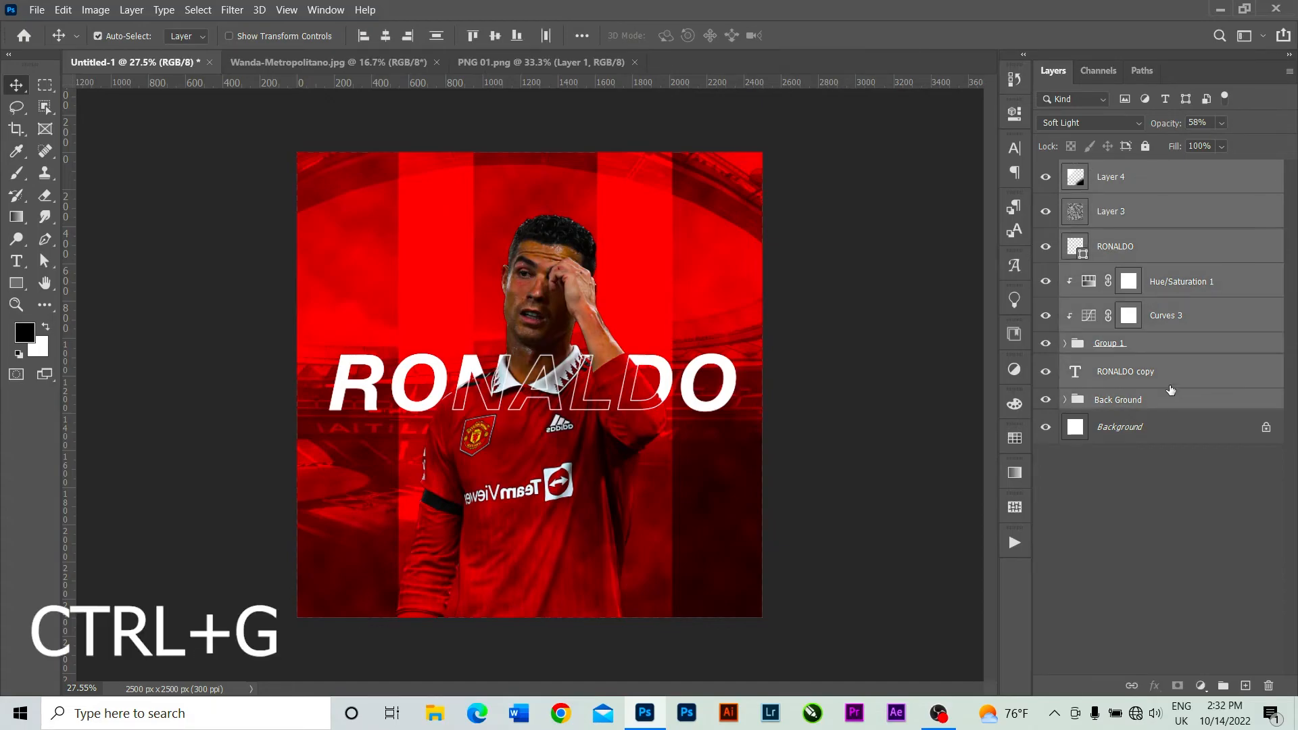
key(ctrl+g)
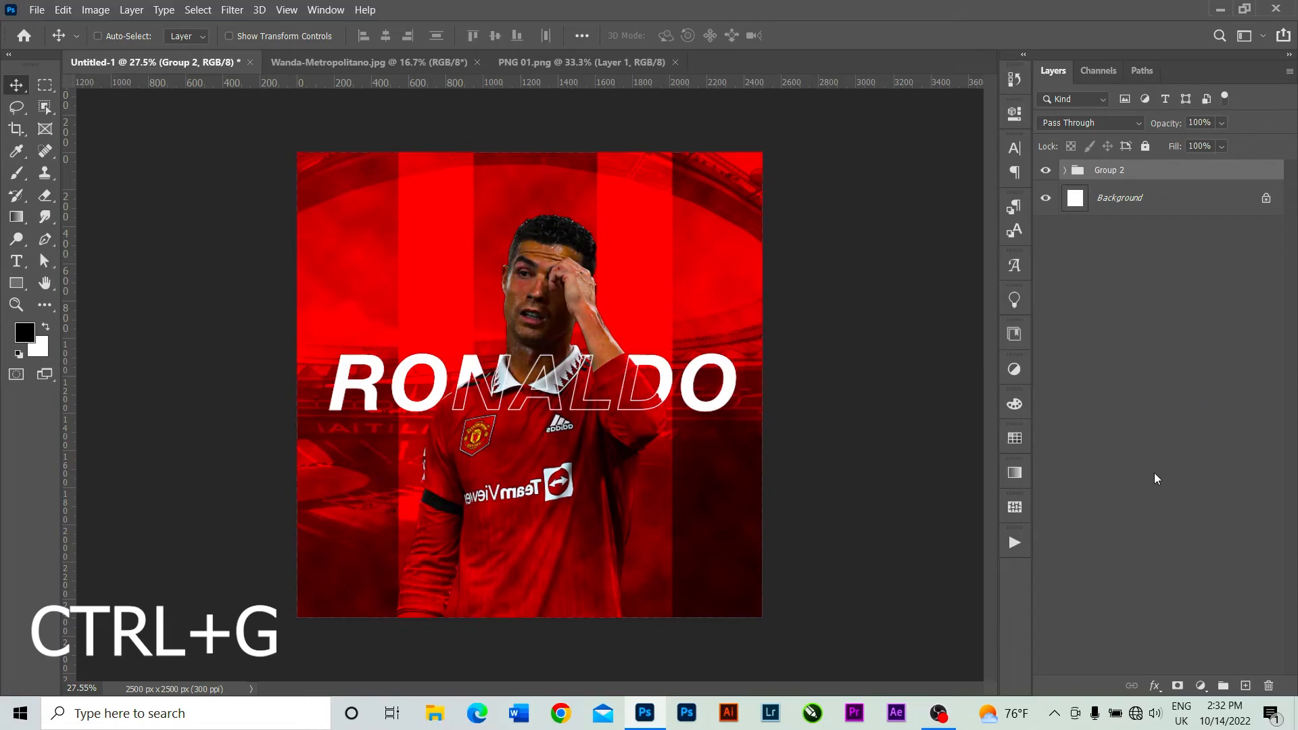
key(ctrl)
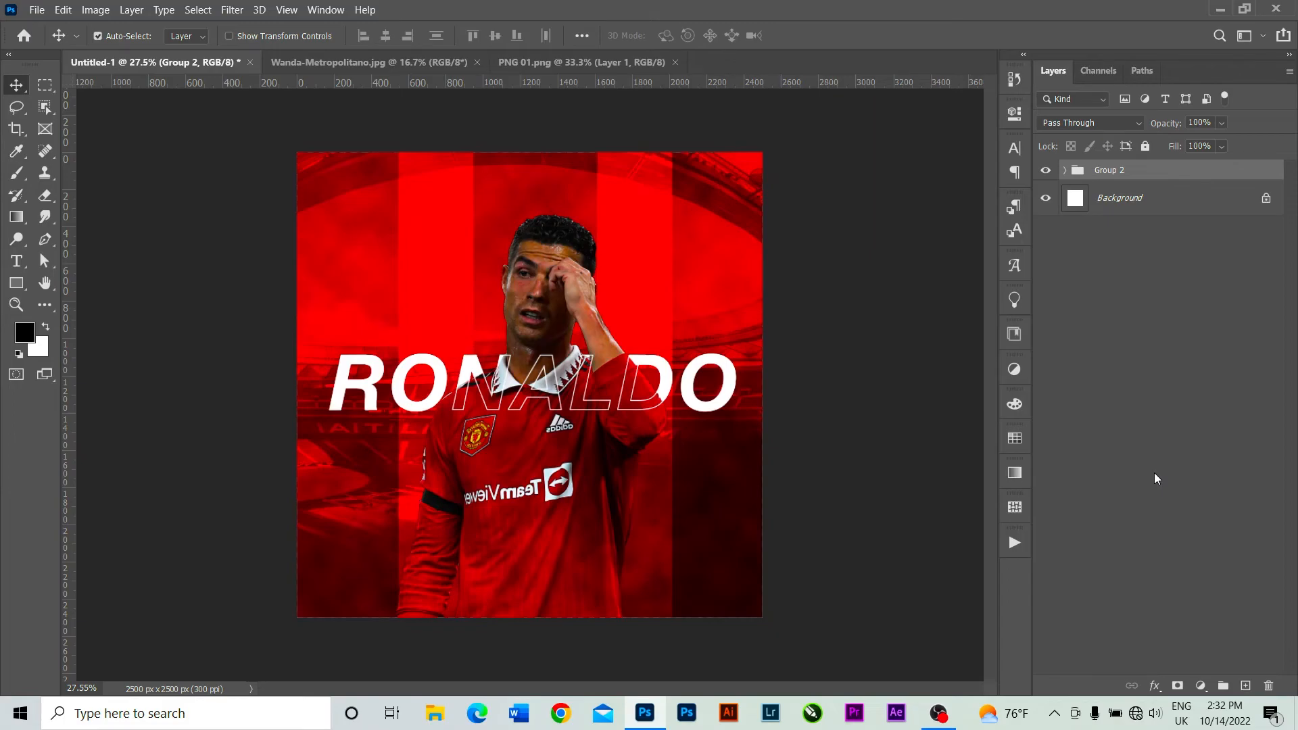
Duplicate Group 2, hide the original group, and merge the copy into a single layer.
key(ctrl+j)
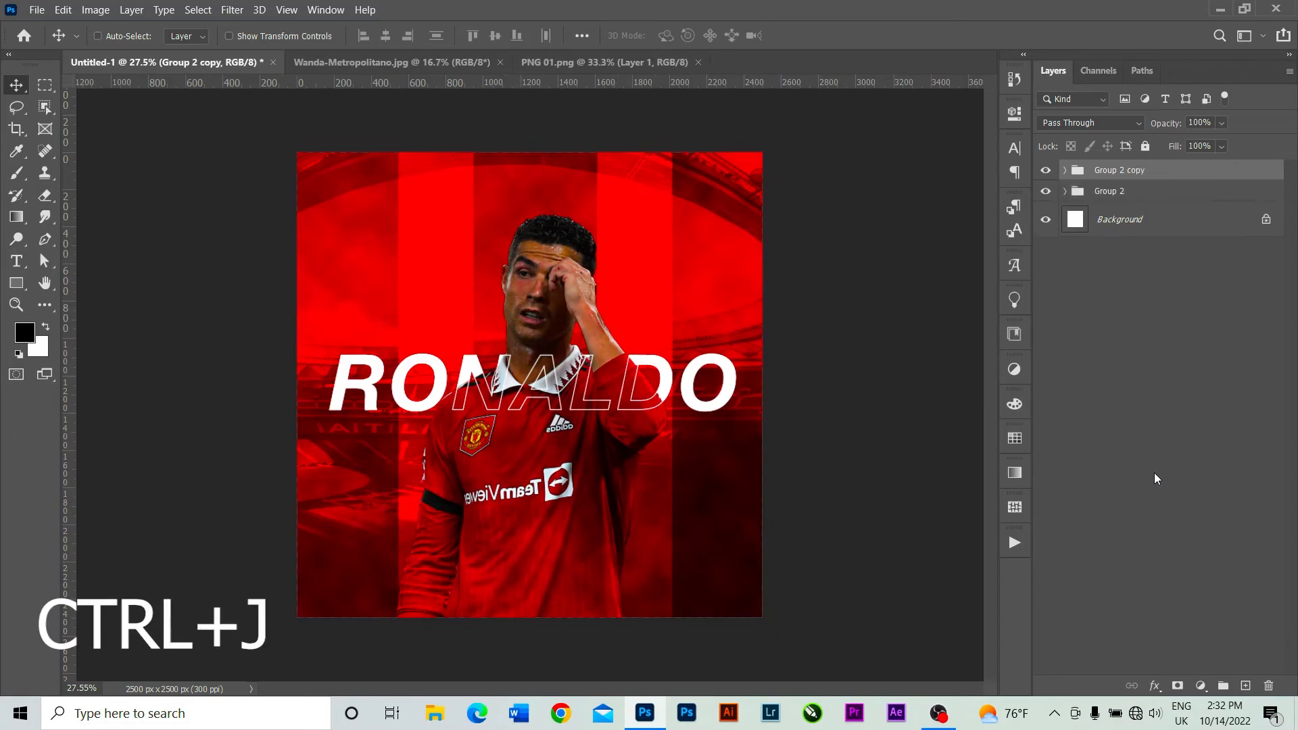
click(1047, 193)
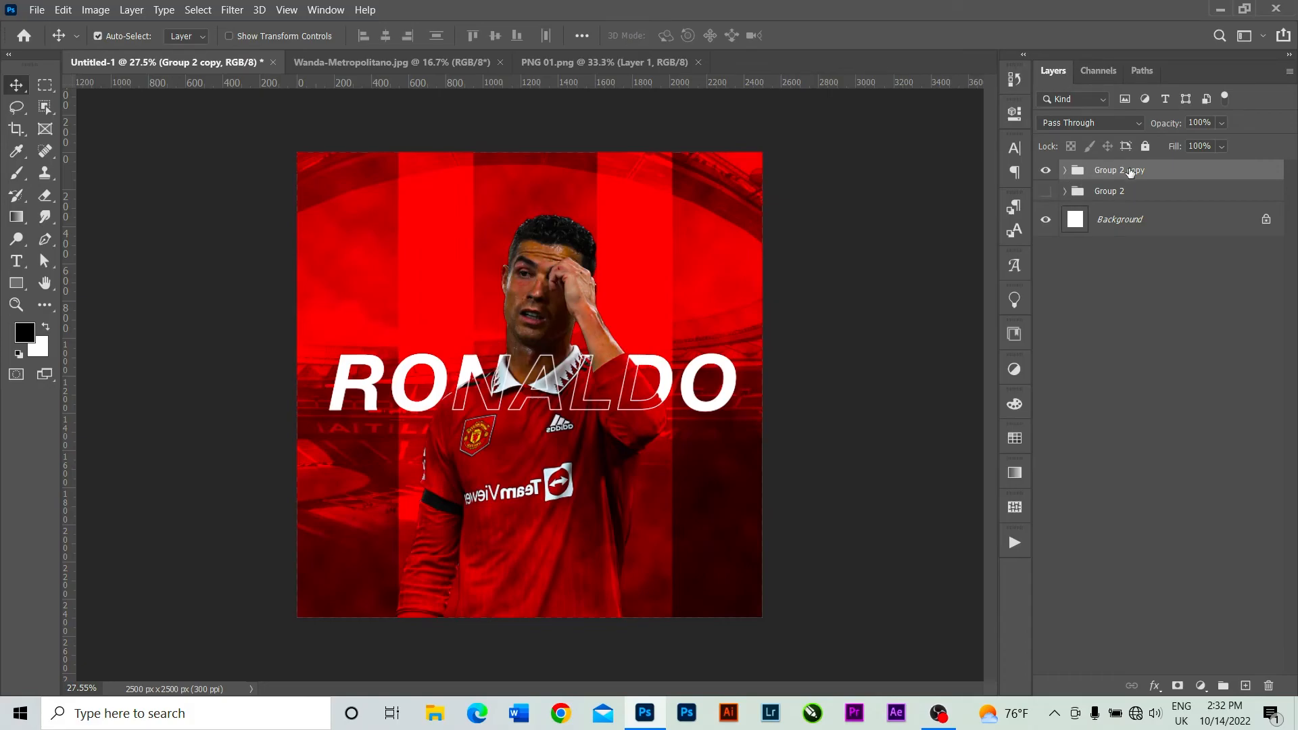
key(ctrl+e)
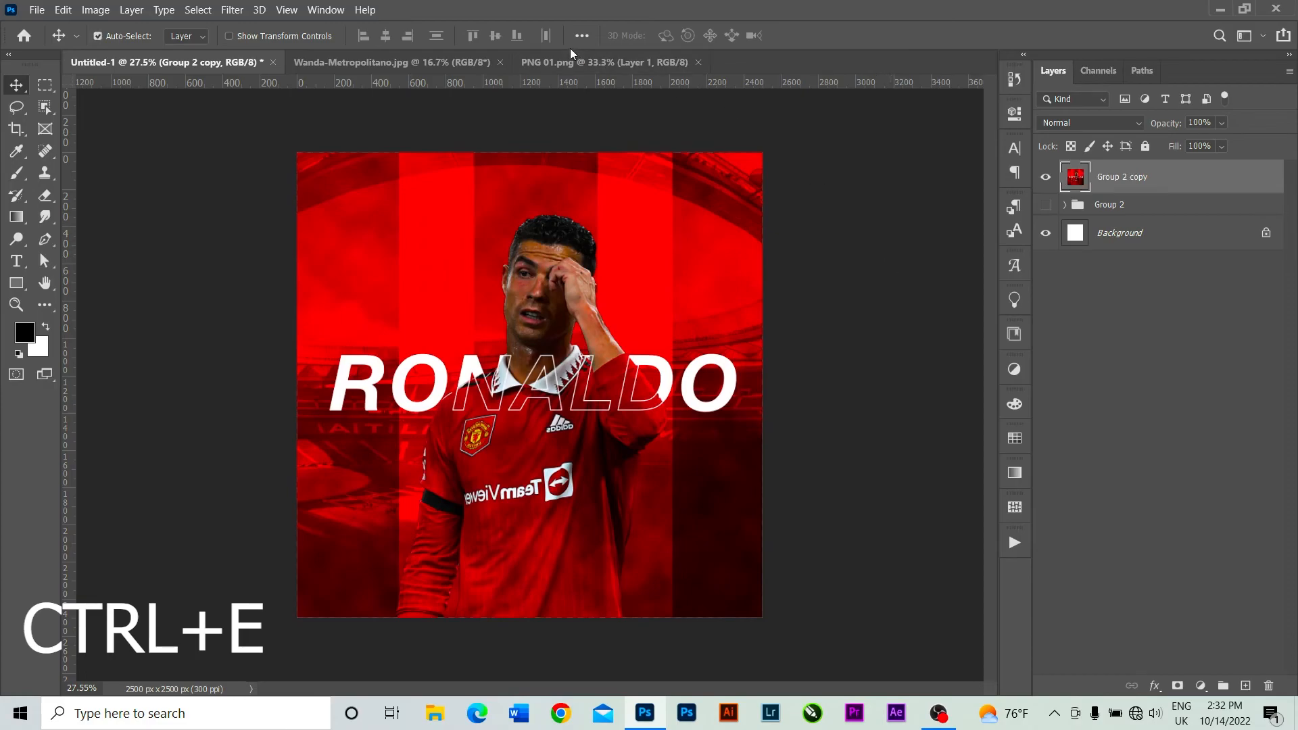
Open the Filter Gallery on the merged Group 2 copy layer and choose the Grain texture after trying Craquelure.
click(233, 9)
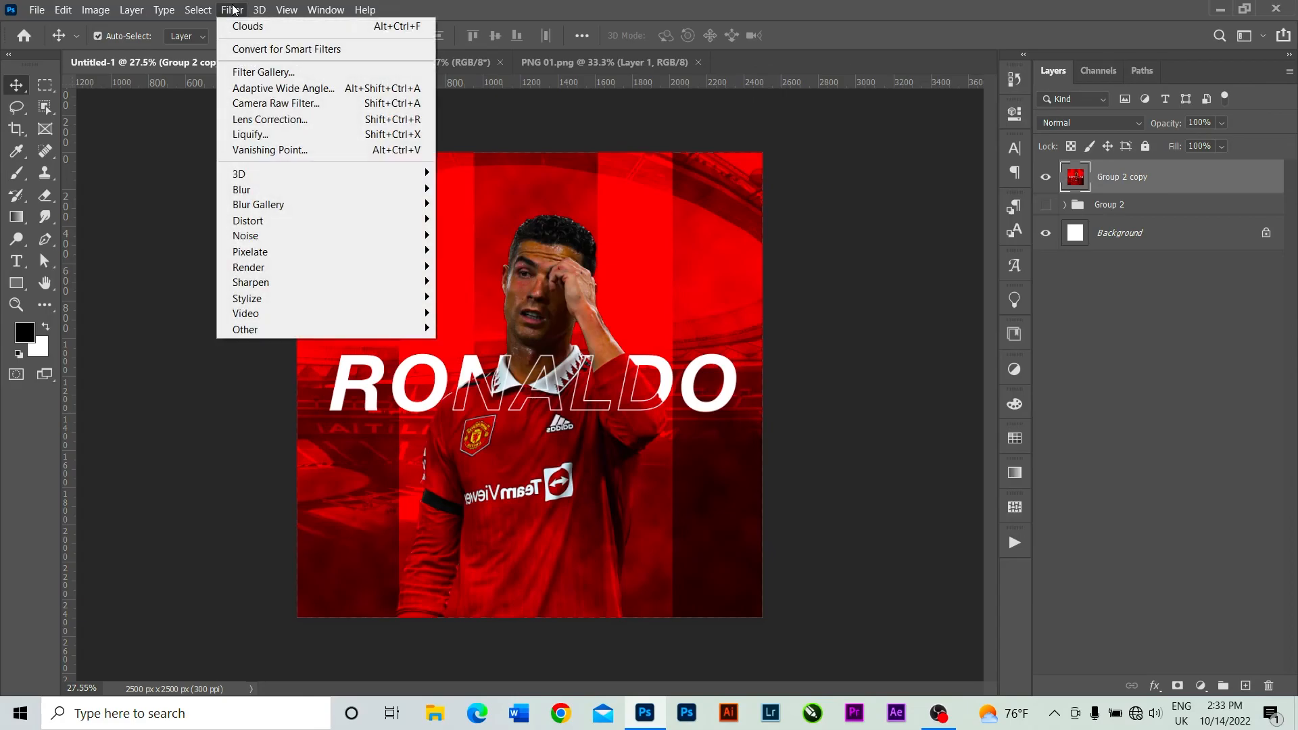
click(287, 73)
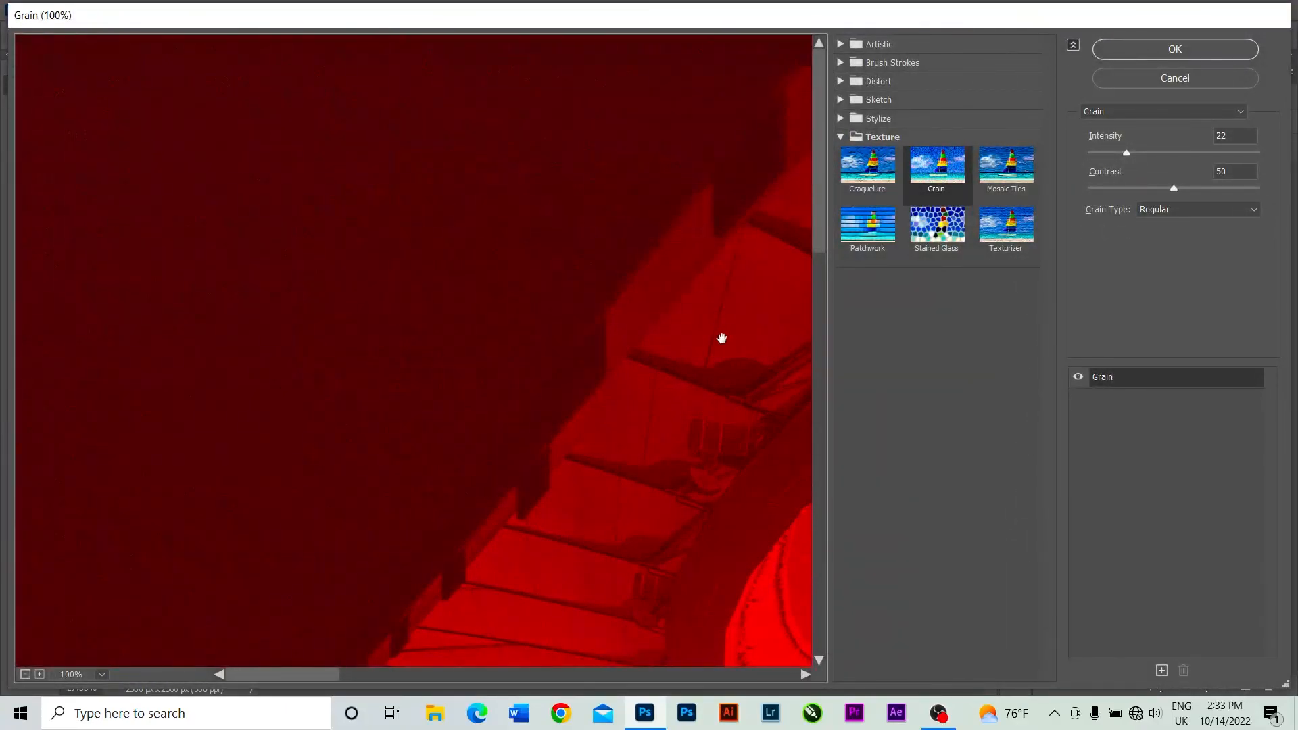
key(ctrl+0)
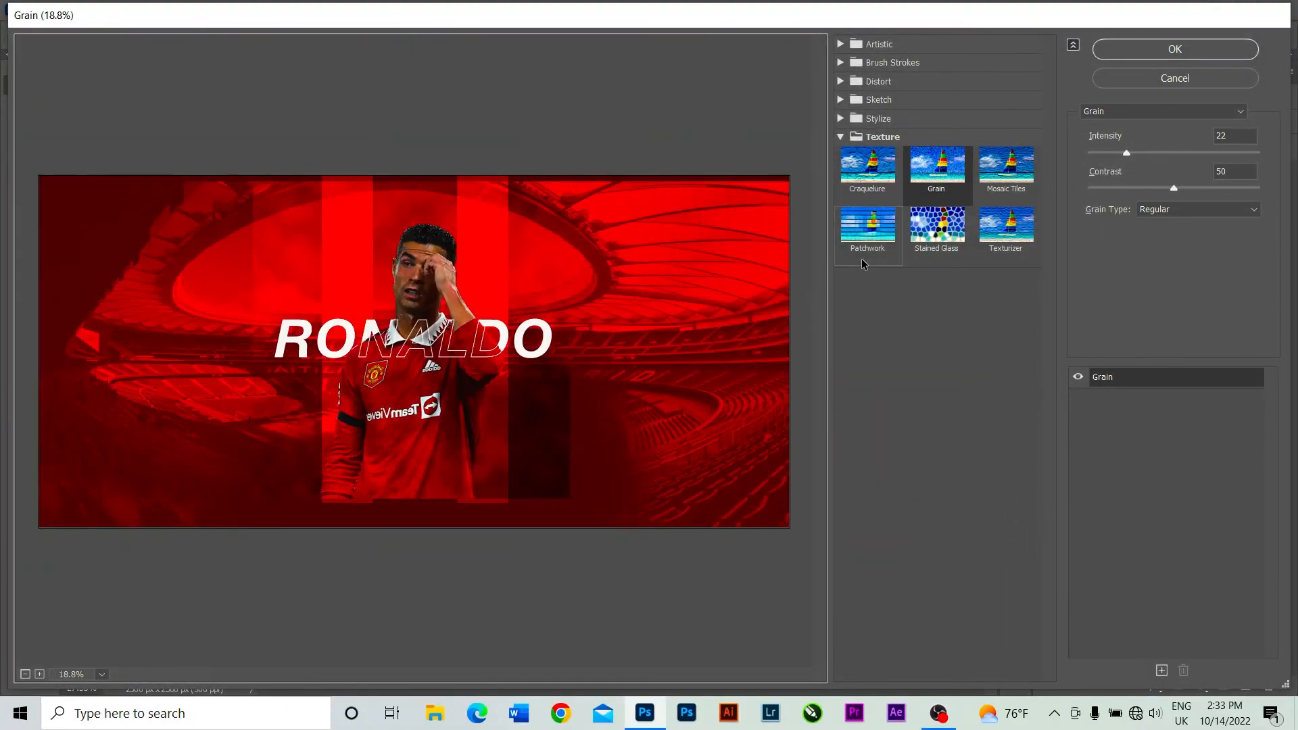
click(840, 137)
click(841, 138)
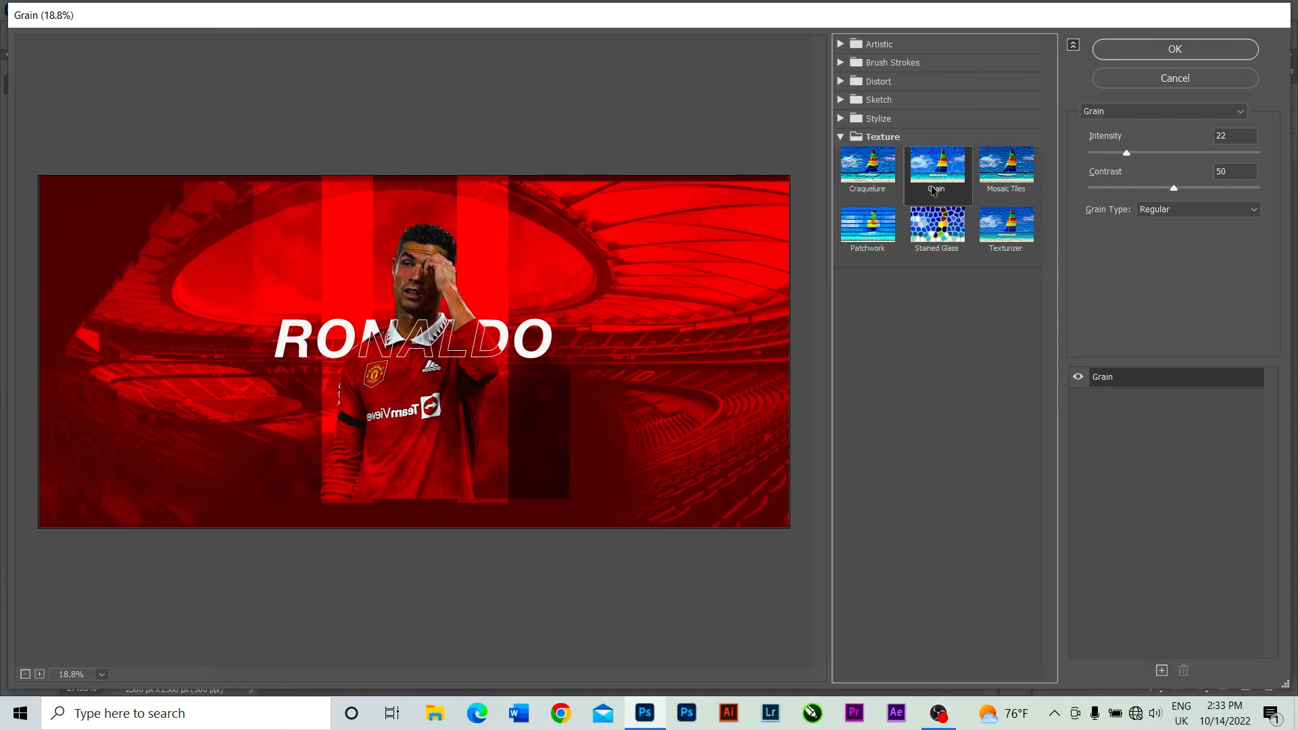
click(860, 184)
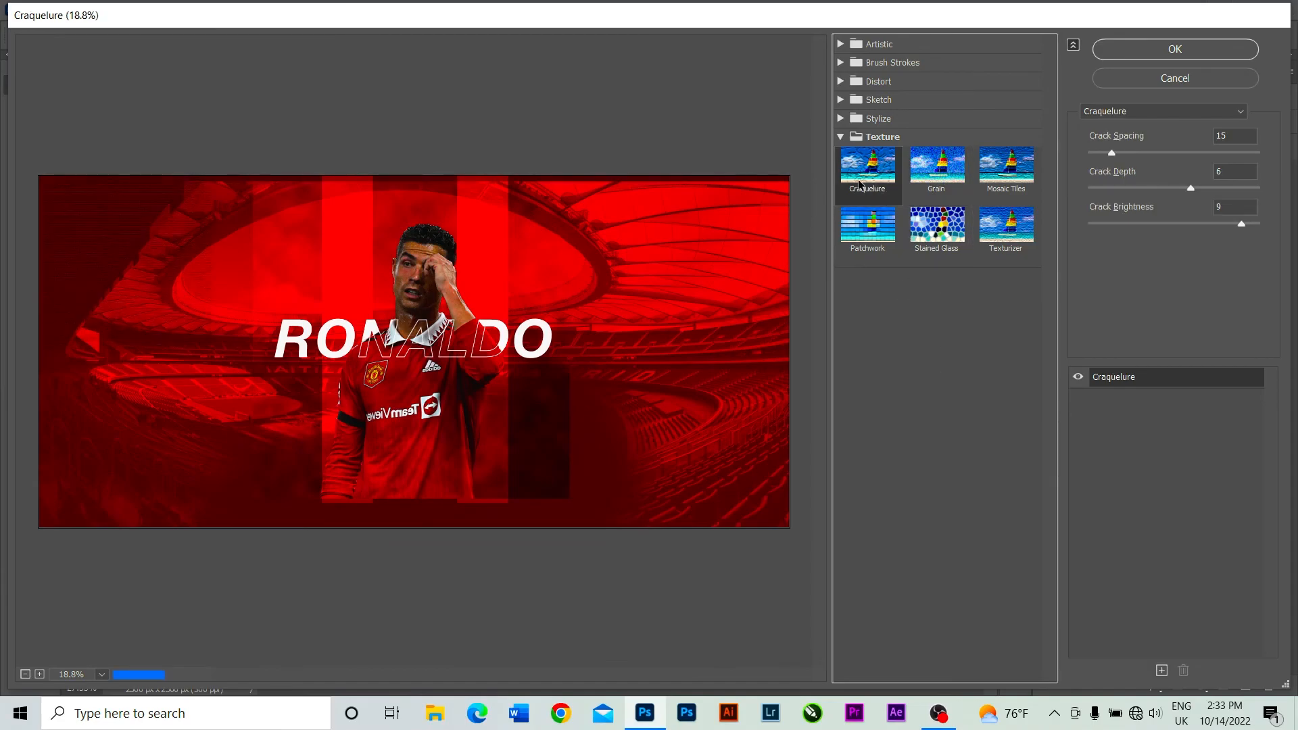
click(945, 183)
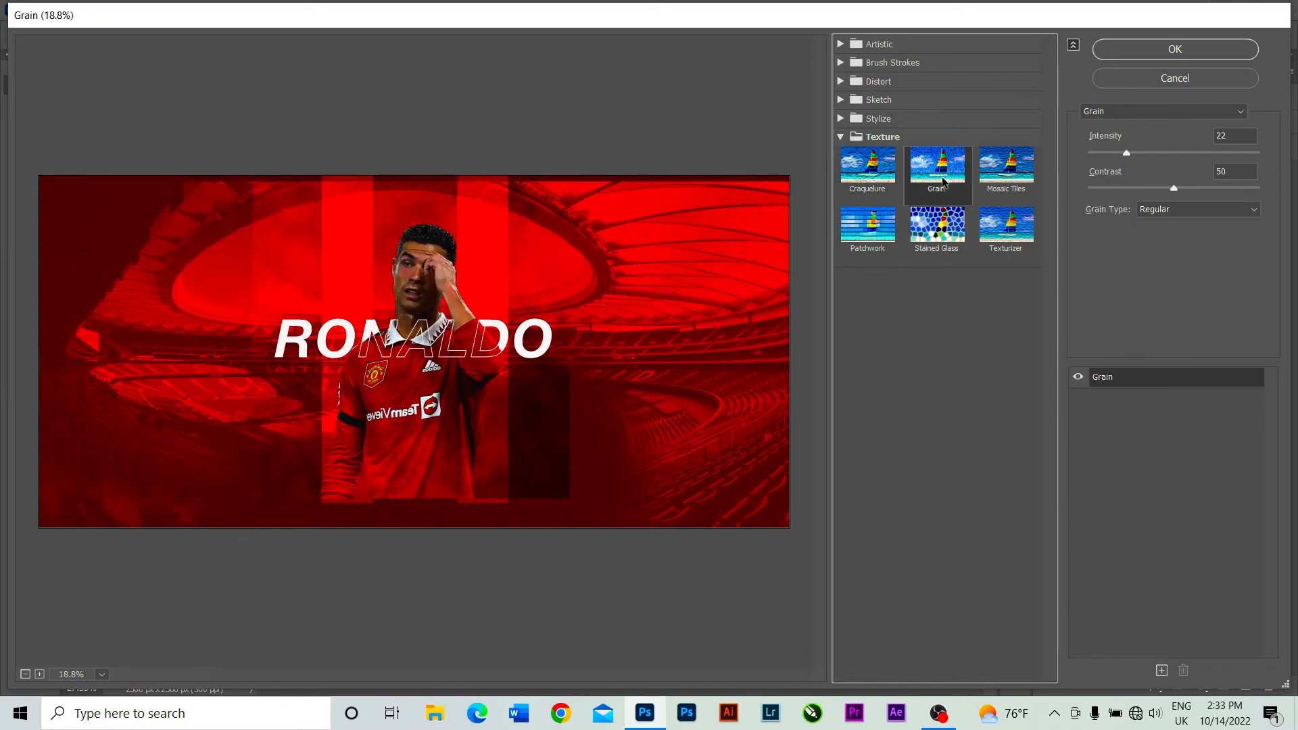
Set the grain intensity to 40 and apply the filter.
click(1126, 152)
drag(1134, 152, 1149, 151)
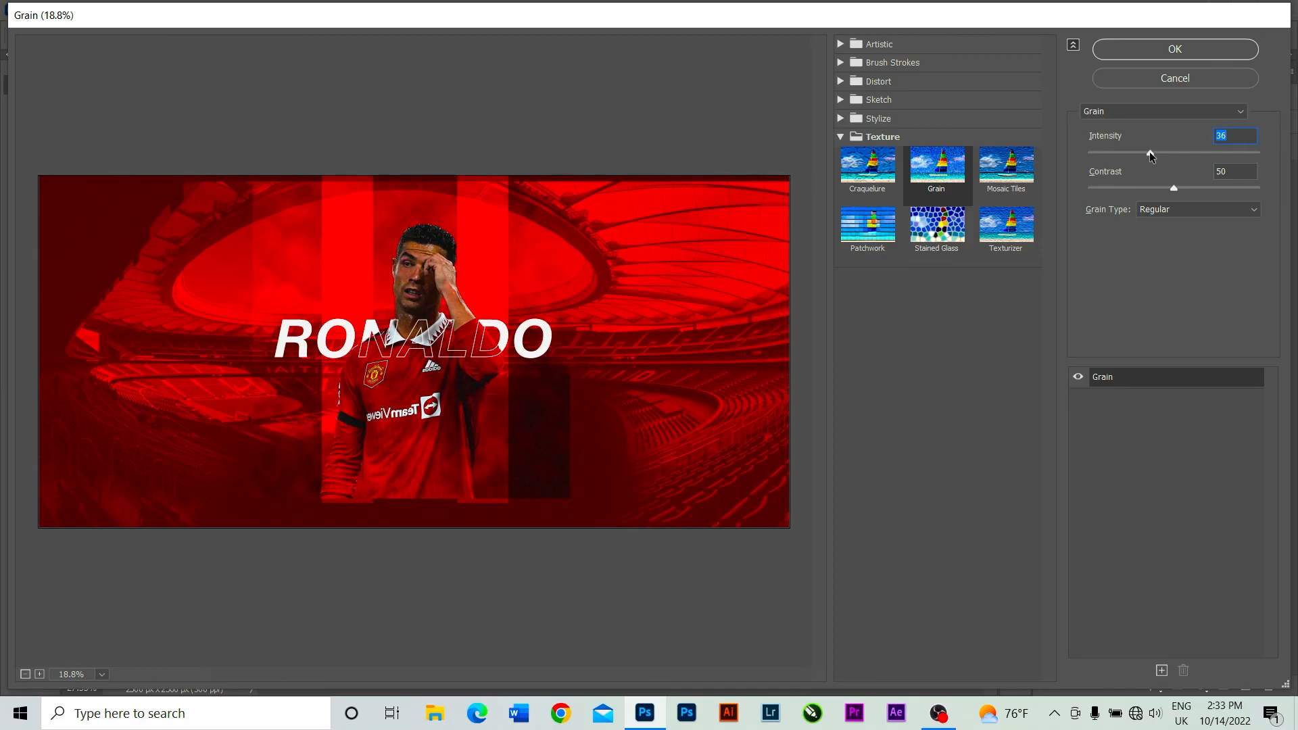
key(BackSpace)
text(40)
click(1195, 48)
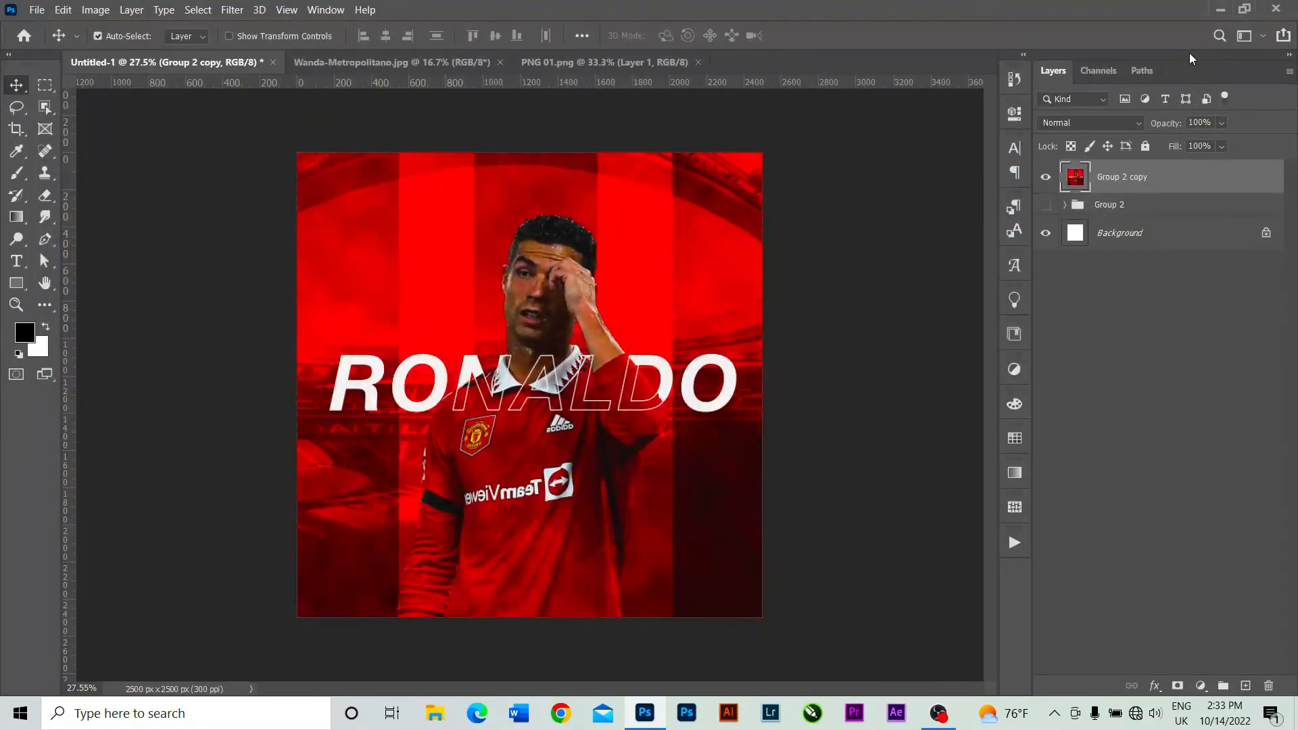